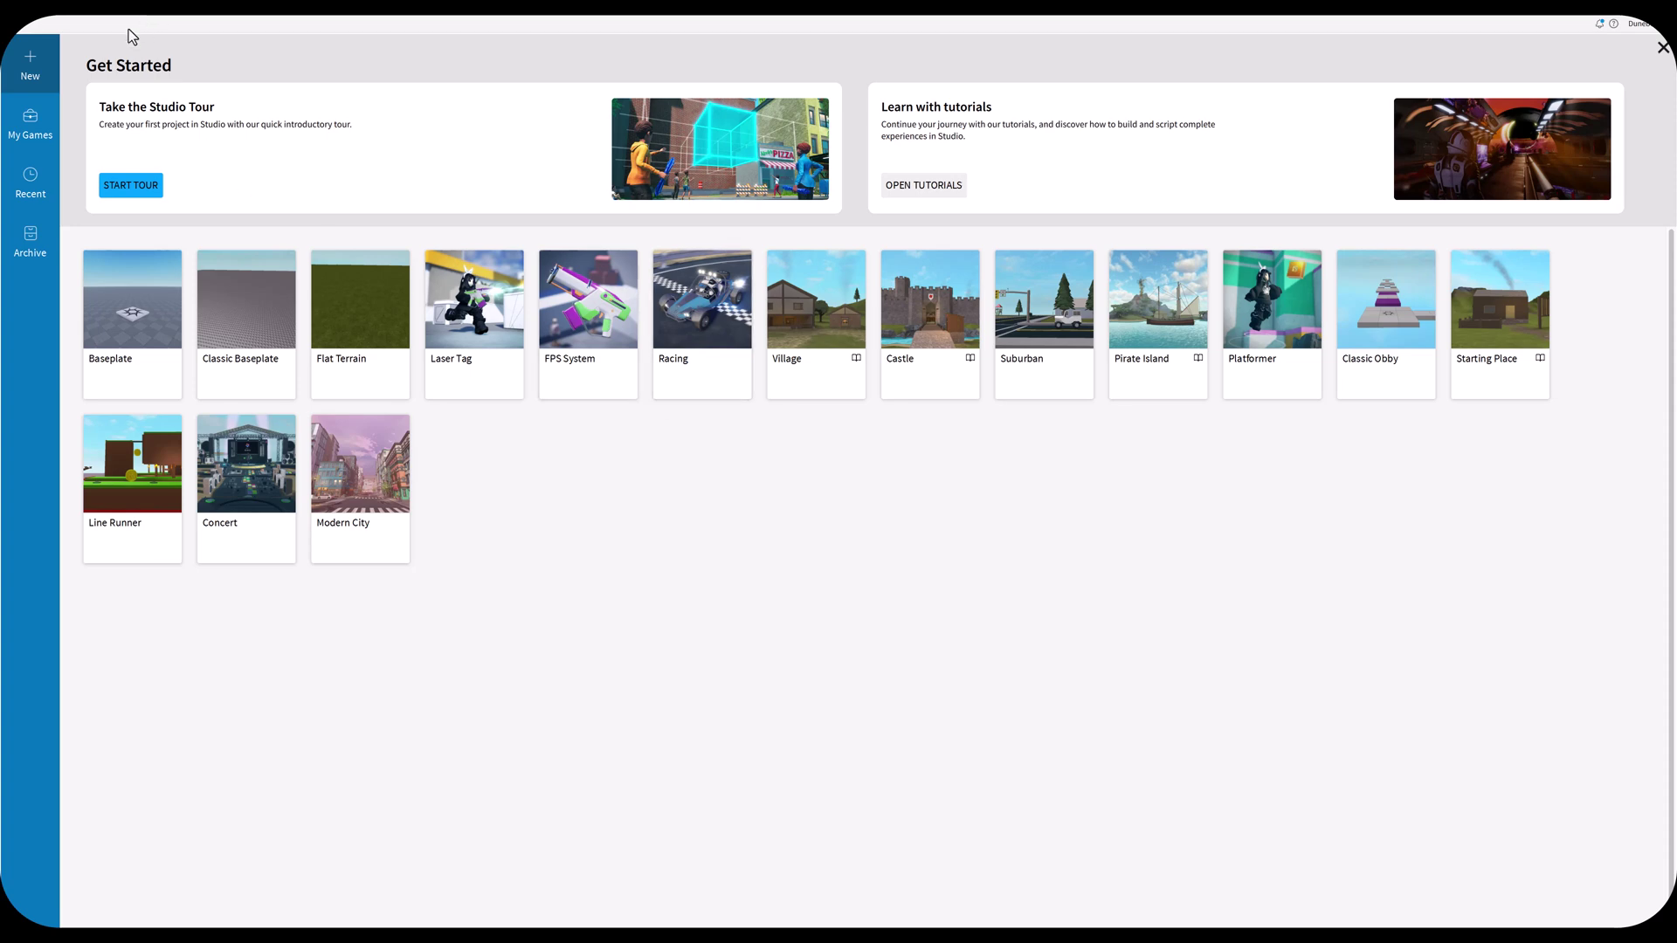
Create a new place from the Baseplate template and delete the Baseplate part from the Workspace.
left_click(124, 338)
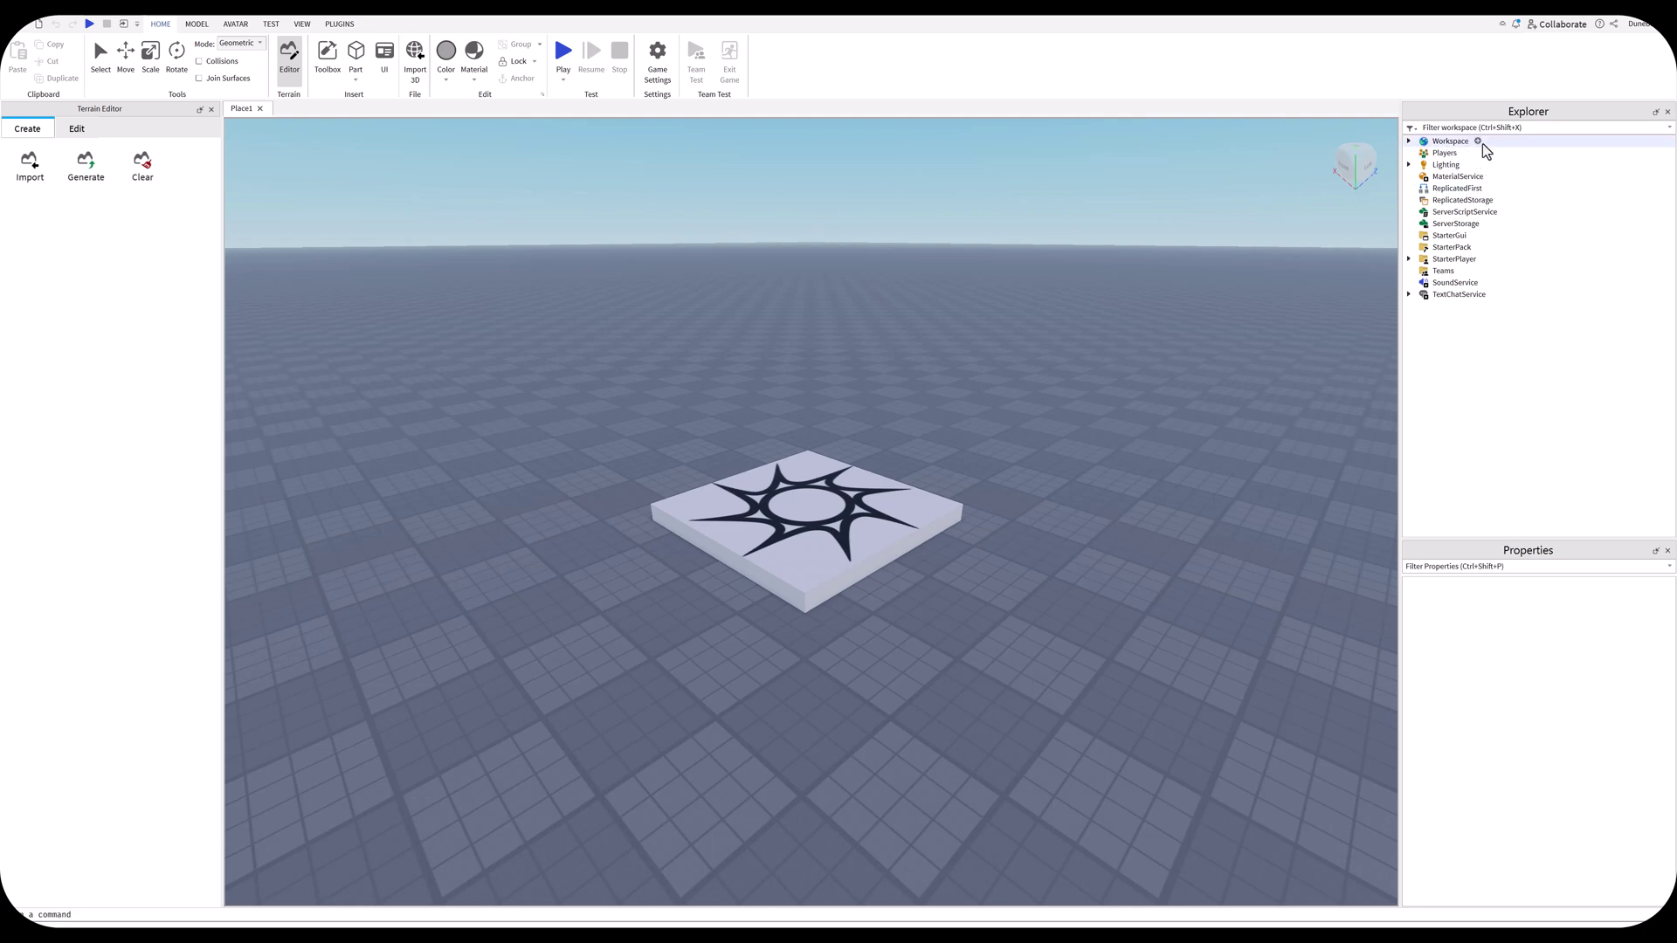
left_click(1409, 141)
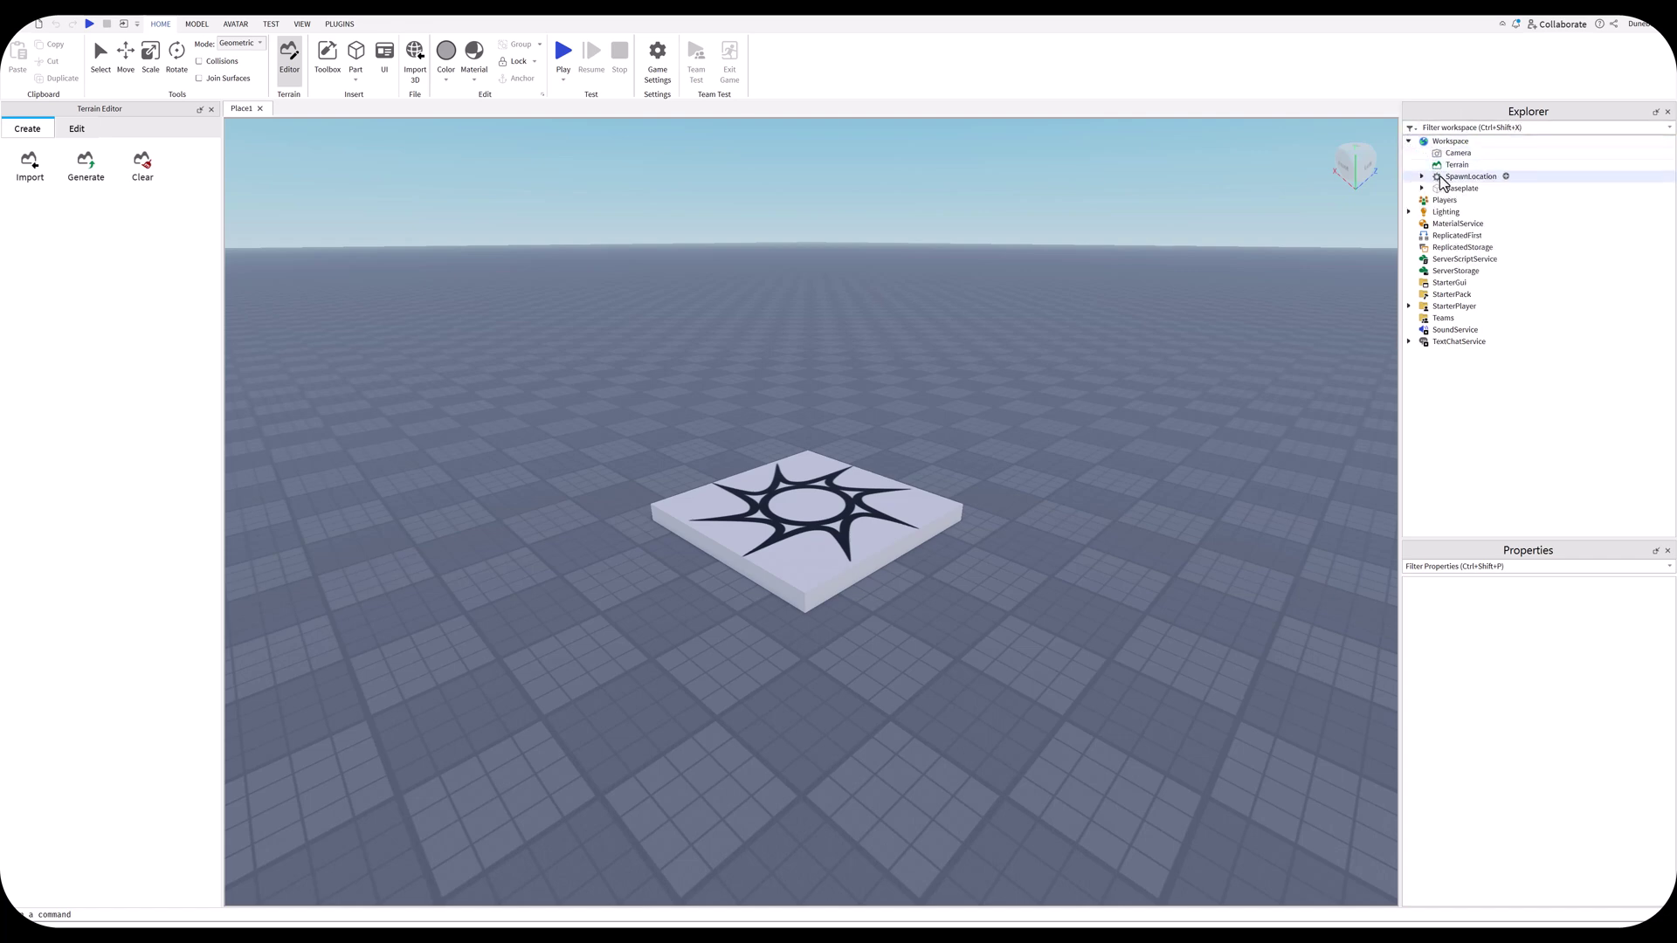
left_click(1461, 189)
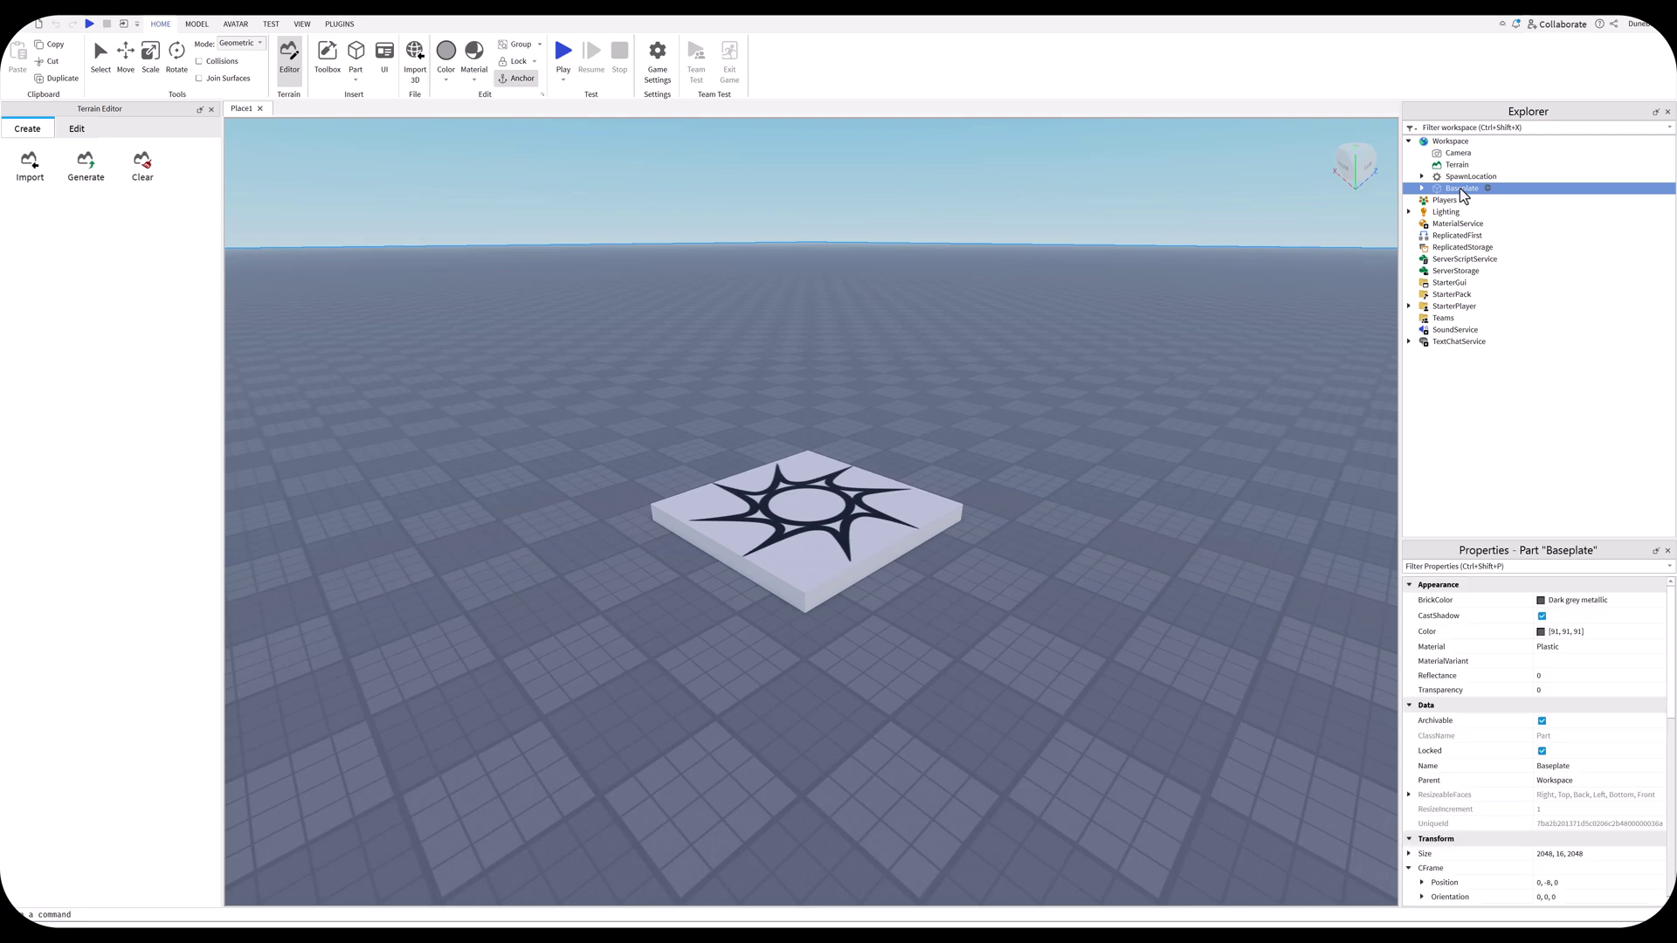
right_click(1460, 189)
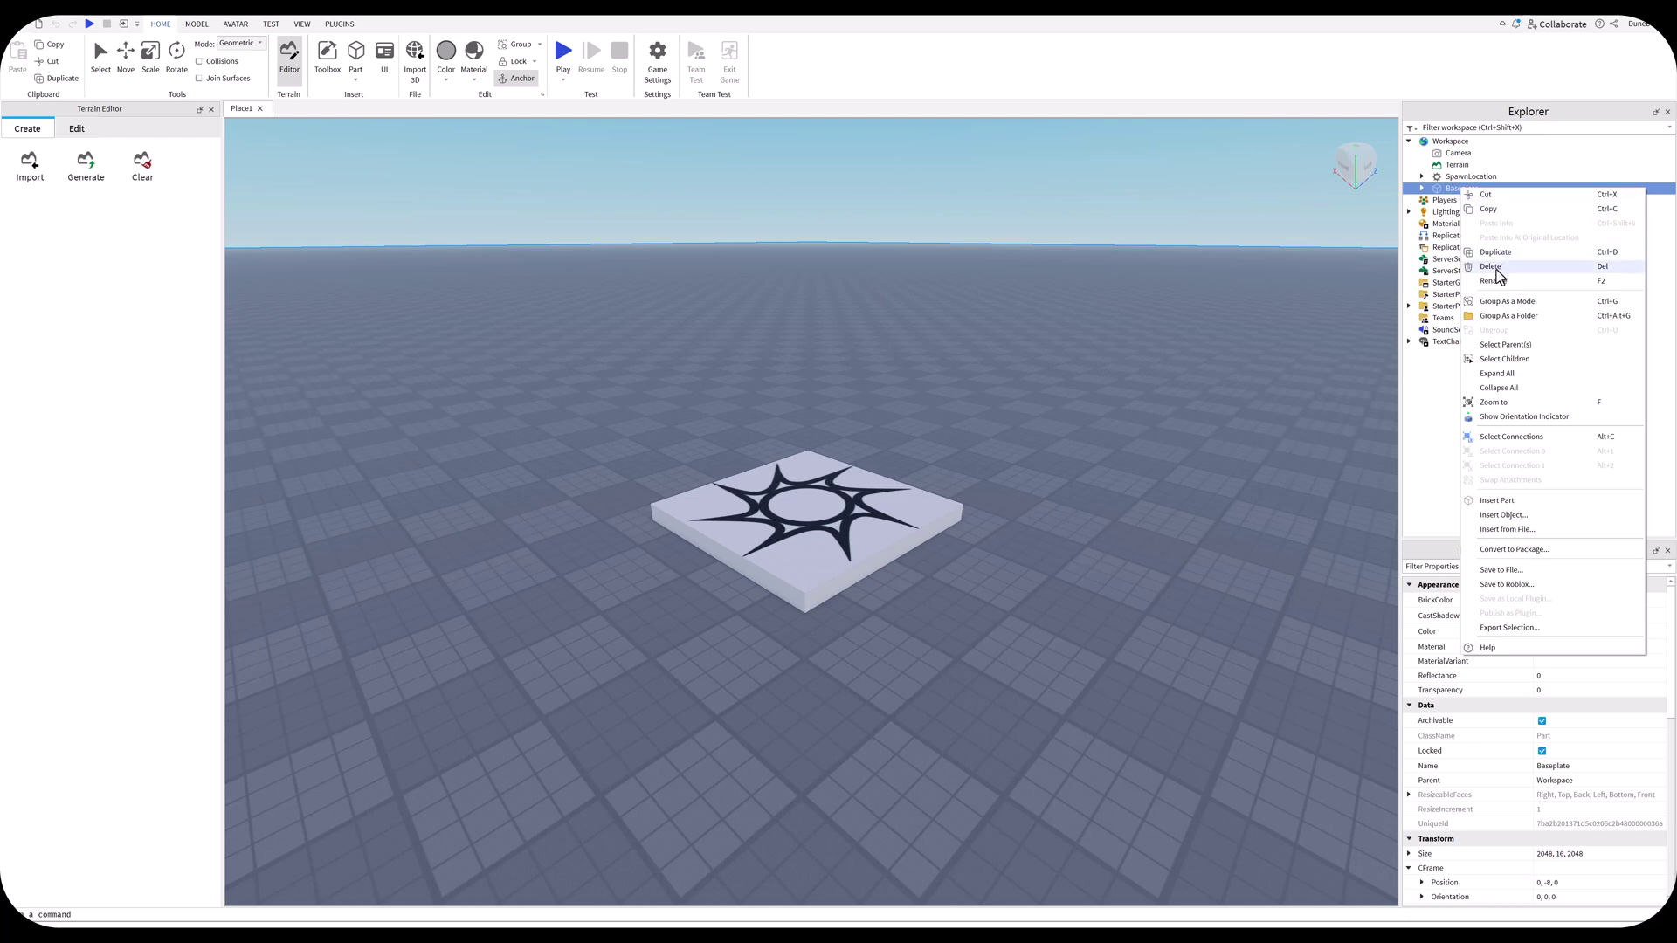
left_click(1491, 268)
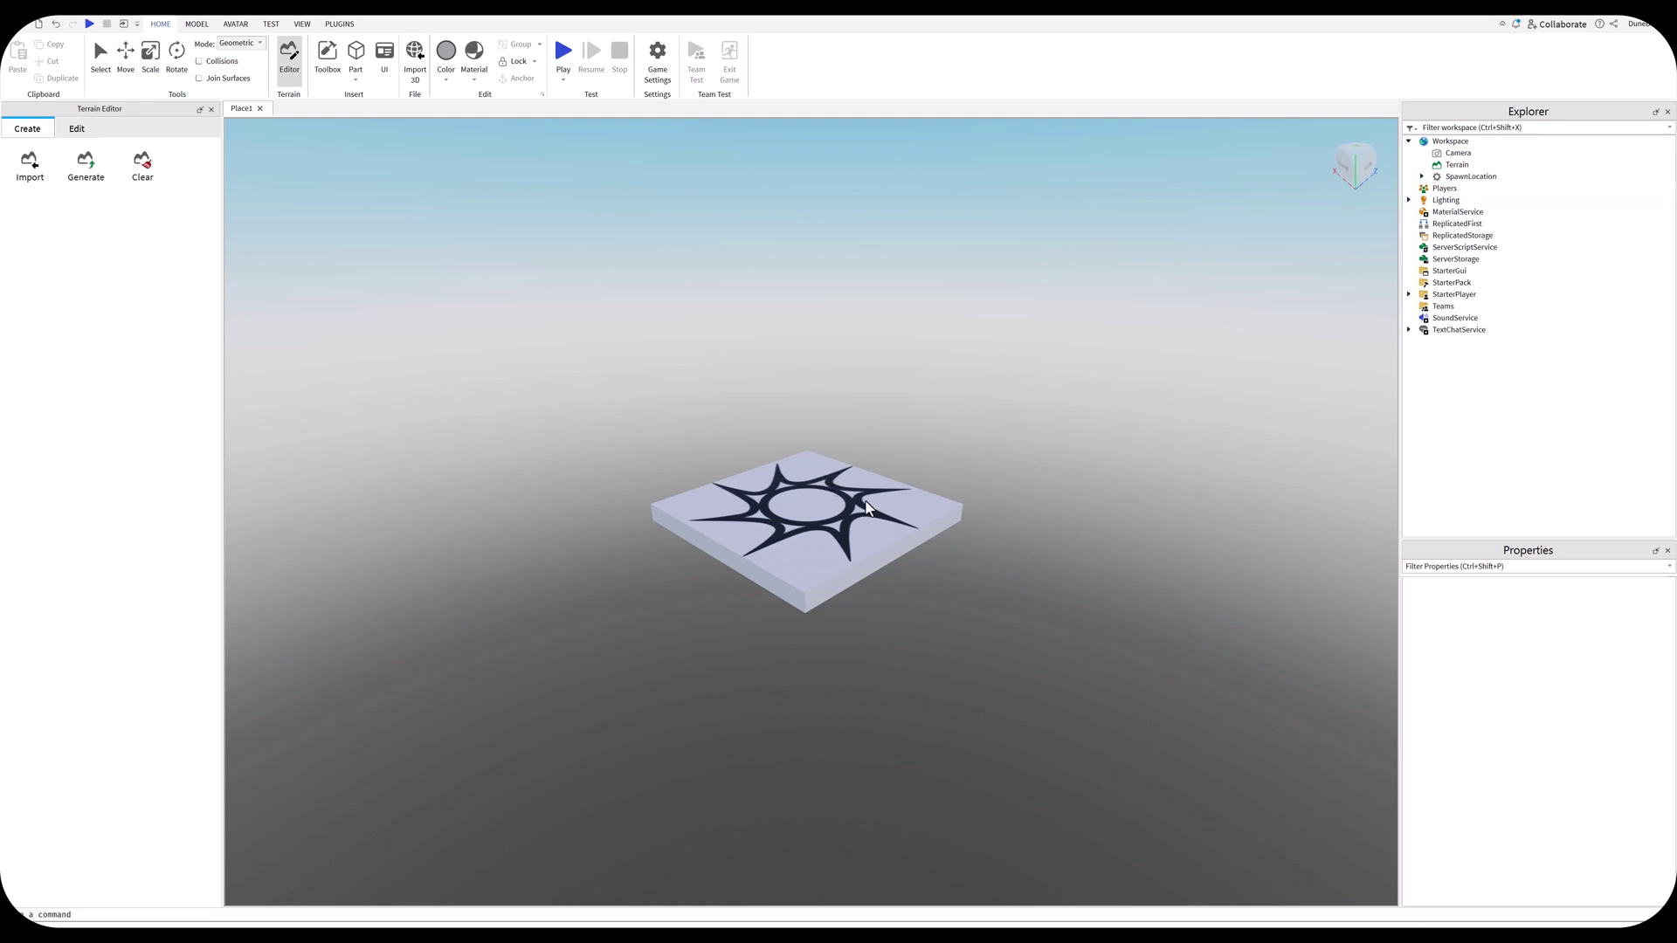
Draw a ball of sand terrain at the spawn location with a spherical Add brush of size 32.
left_click(1457, 142)
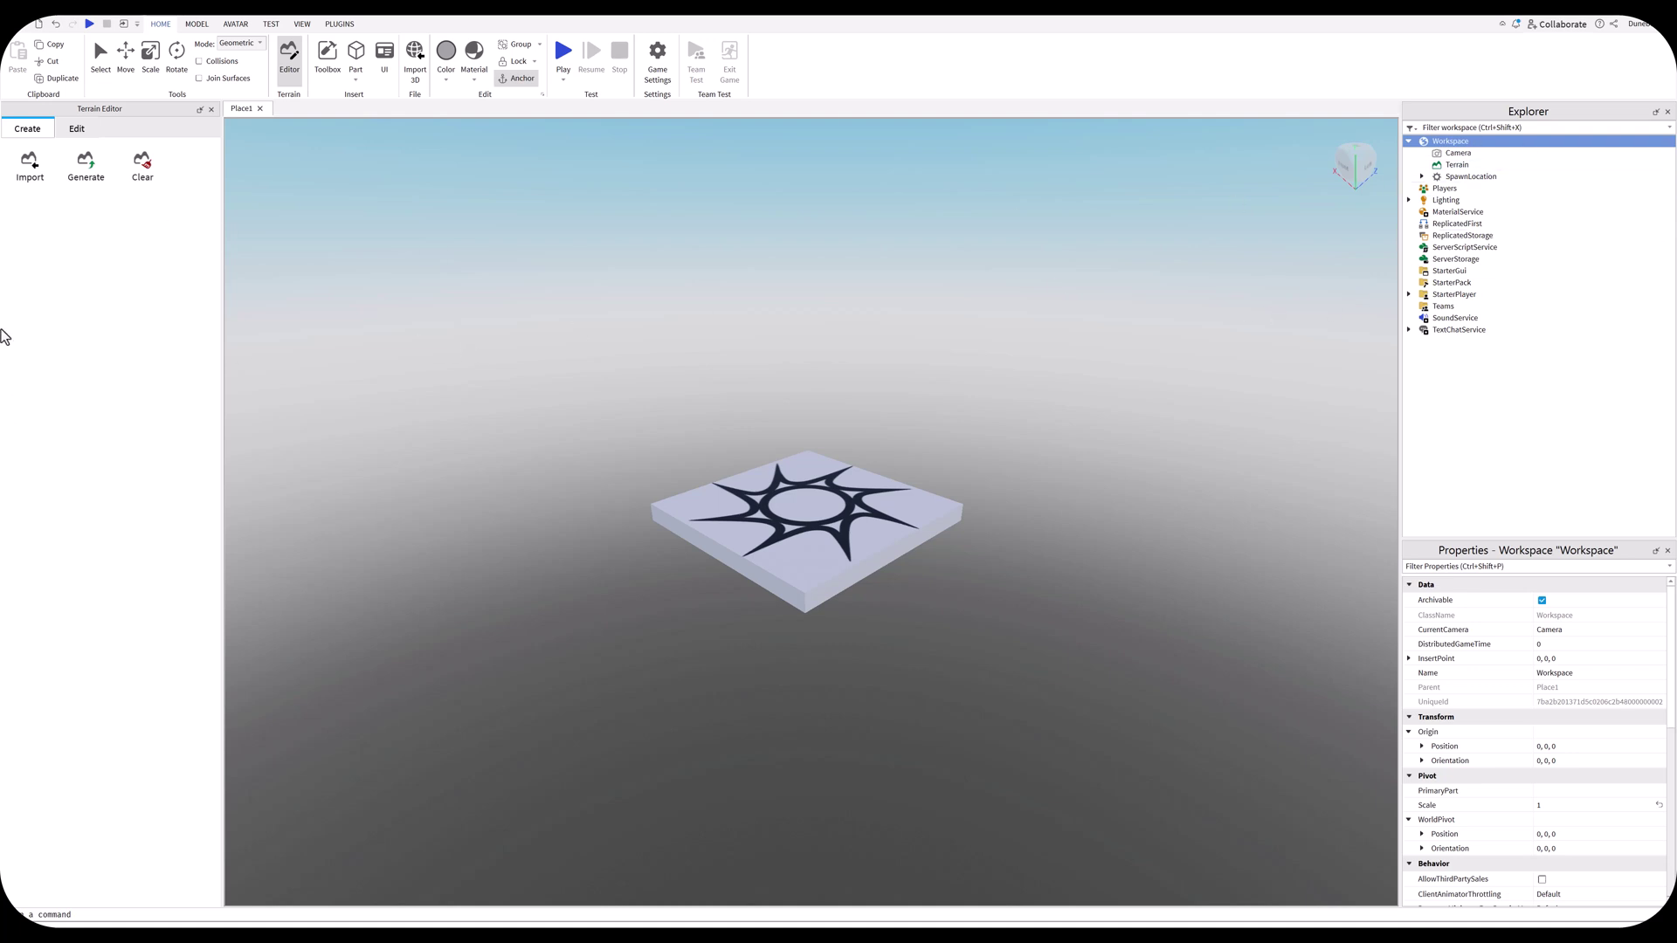
left_click(76, 133)
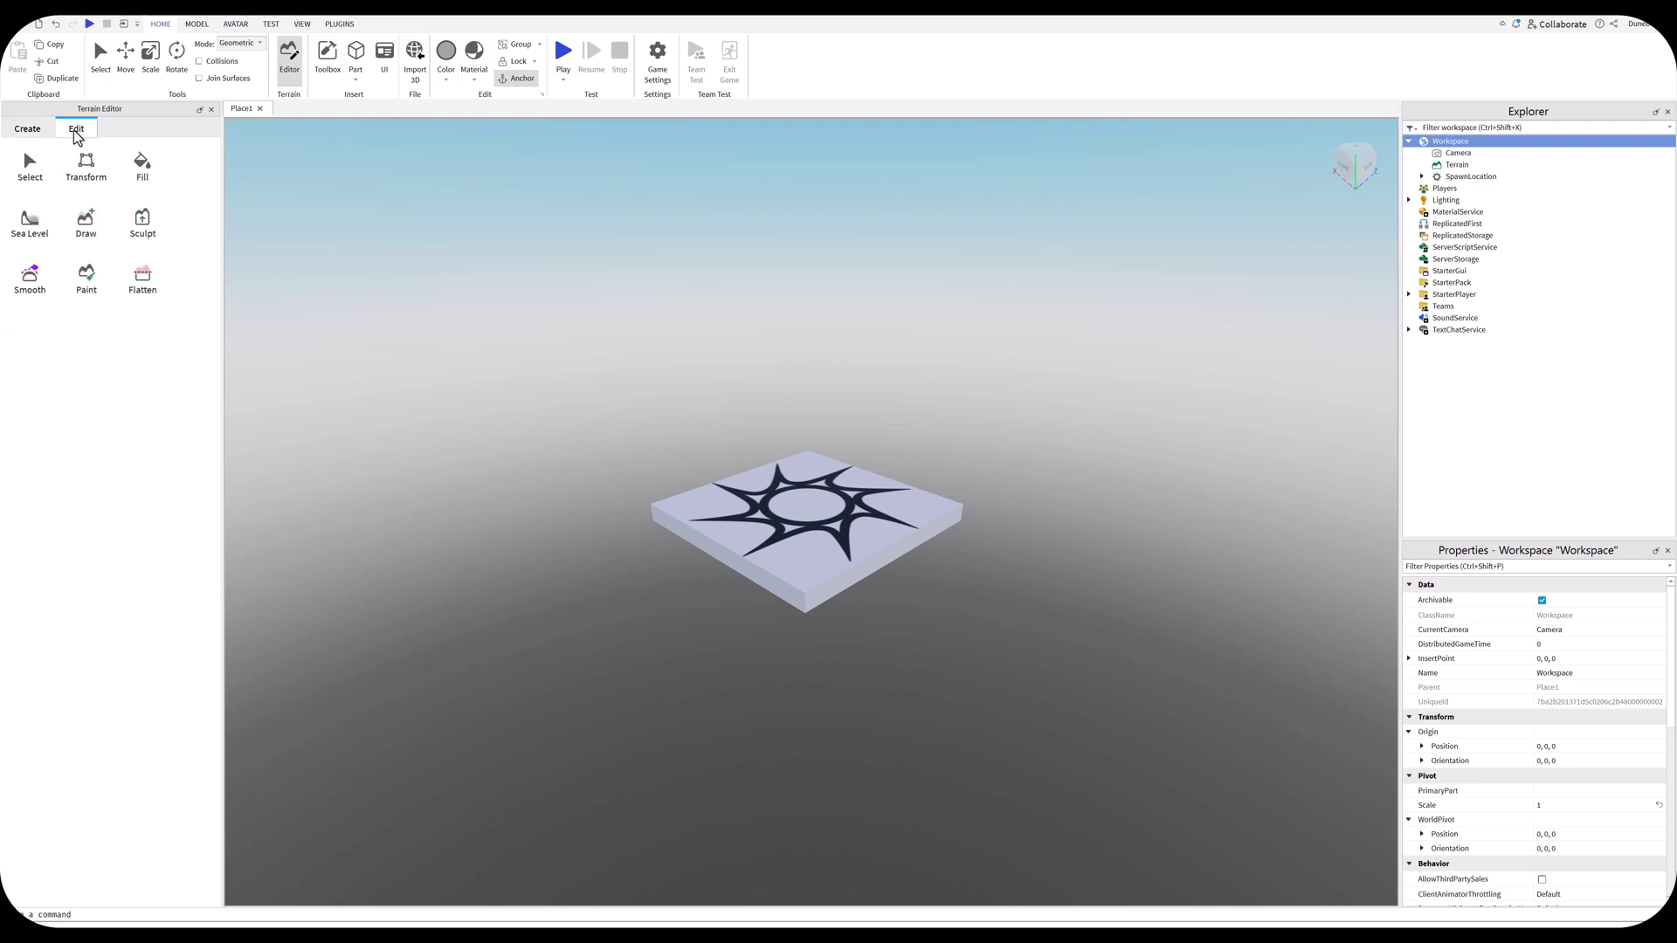
left_click(85, 226)
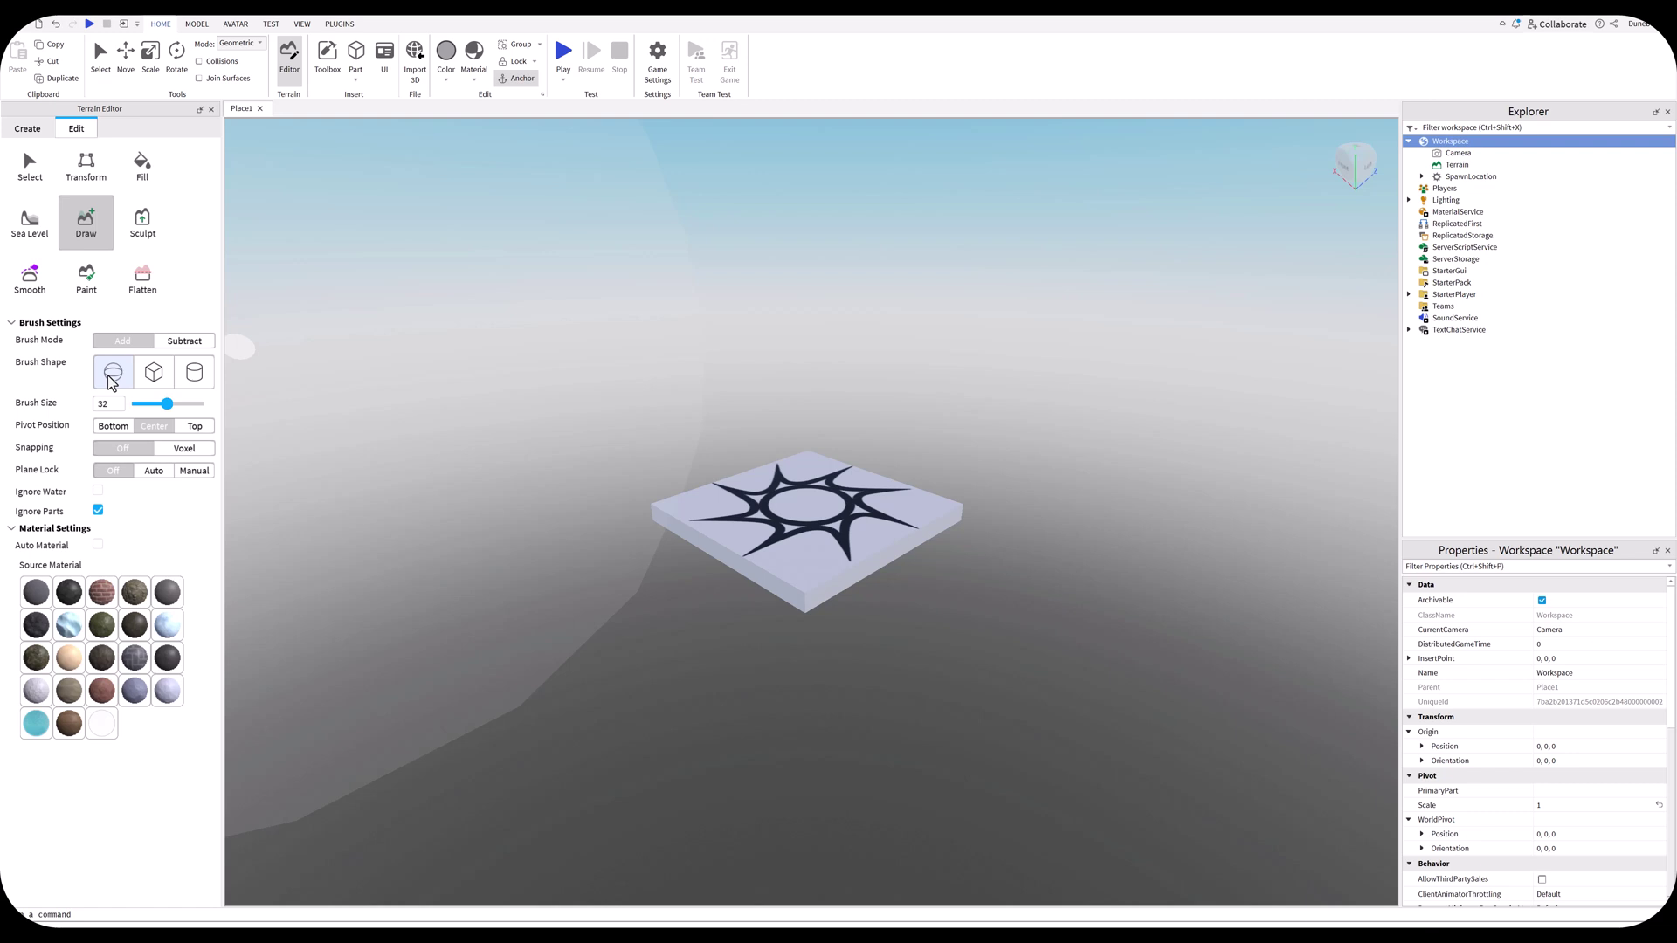
left_click(103, 407)
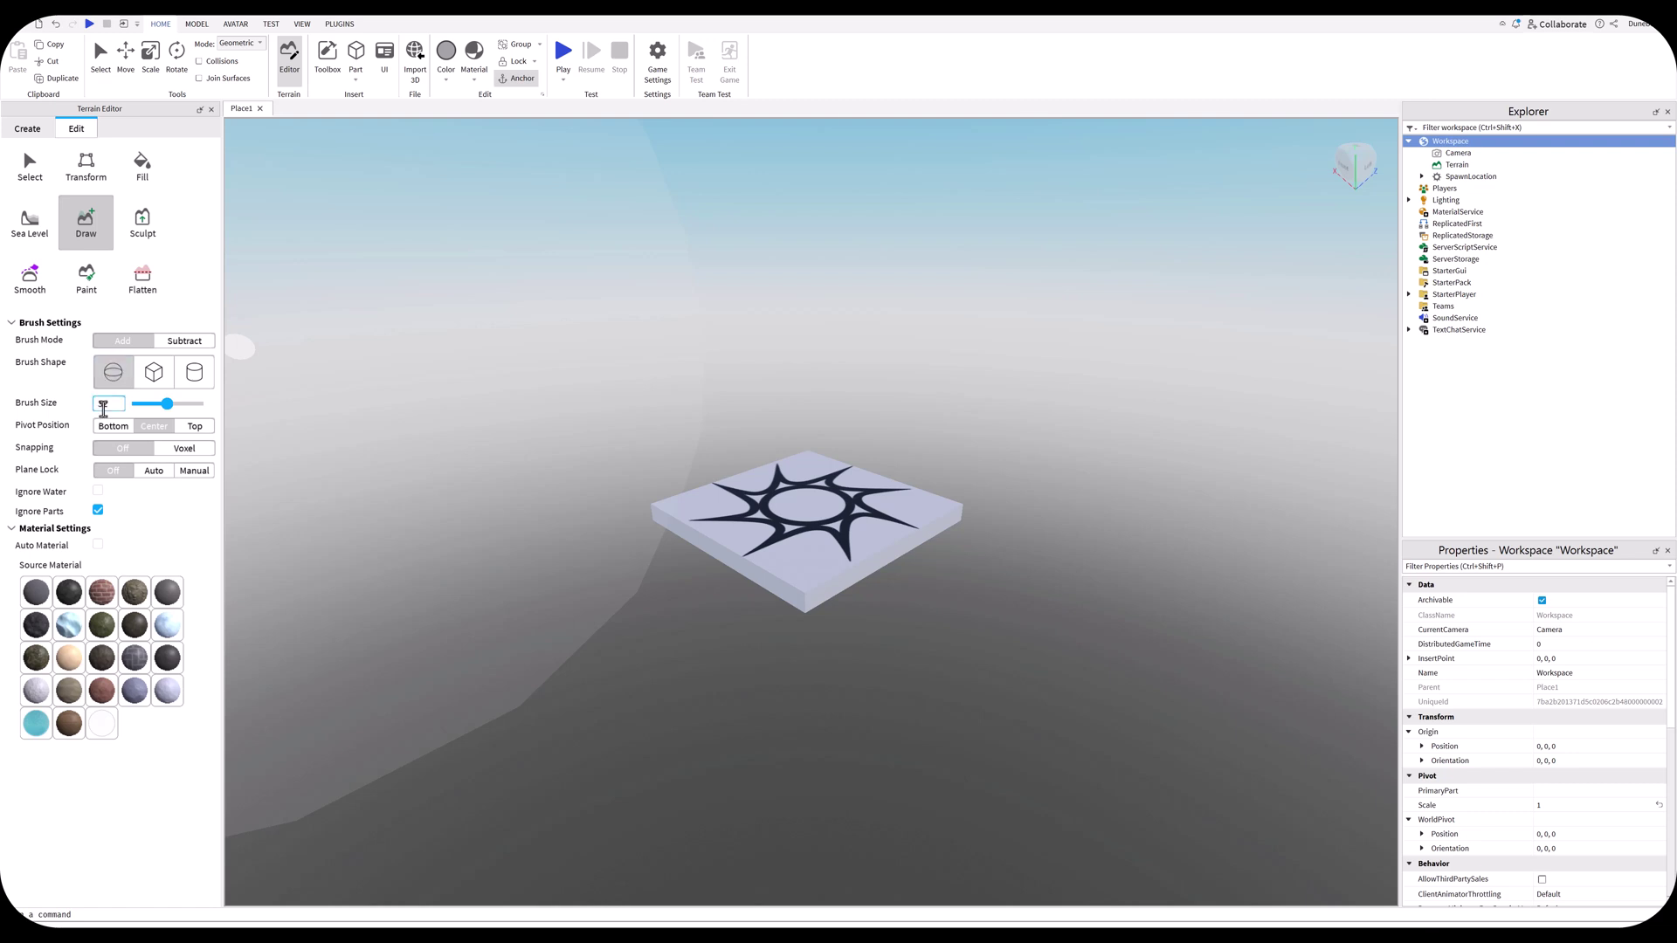
key("Return")
right_click_drag(711, 551, 717, 548)
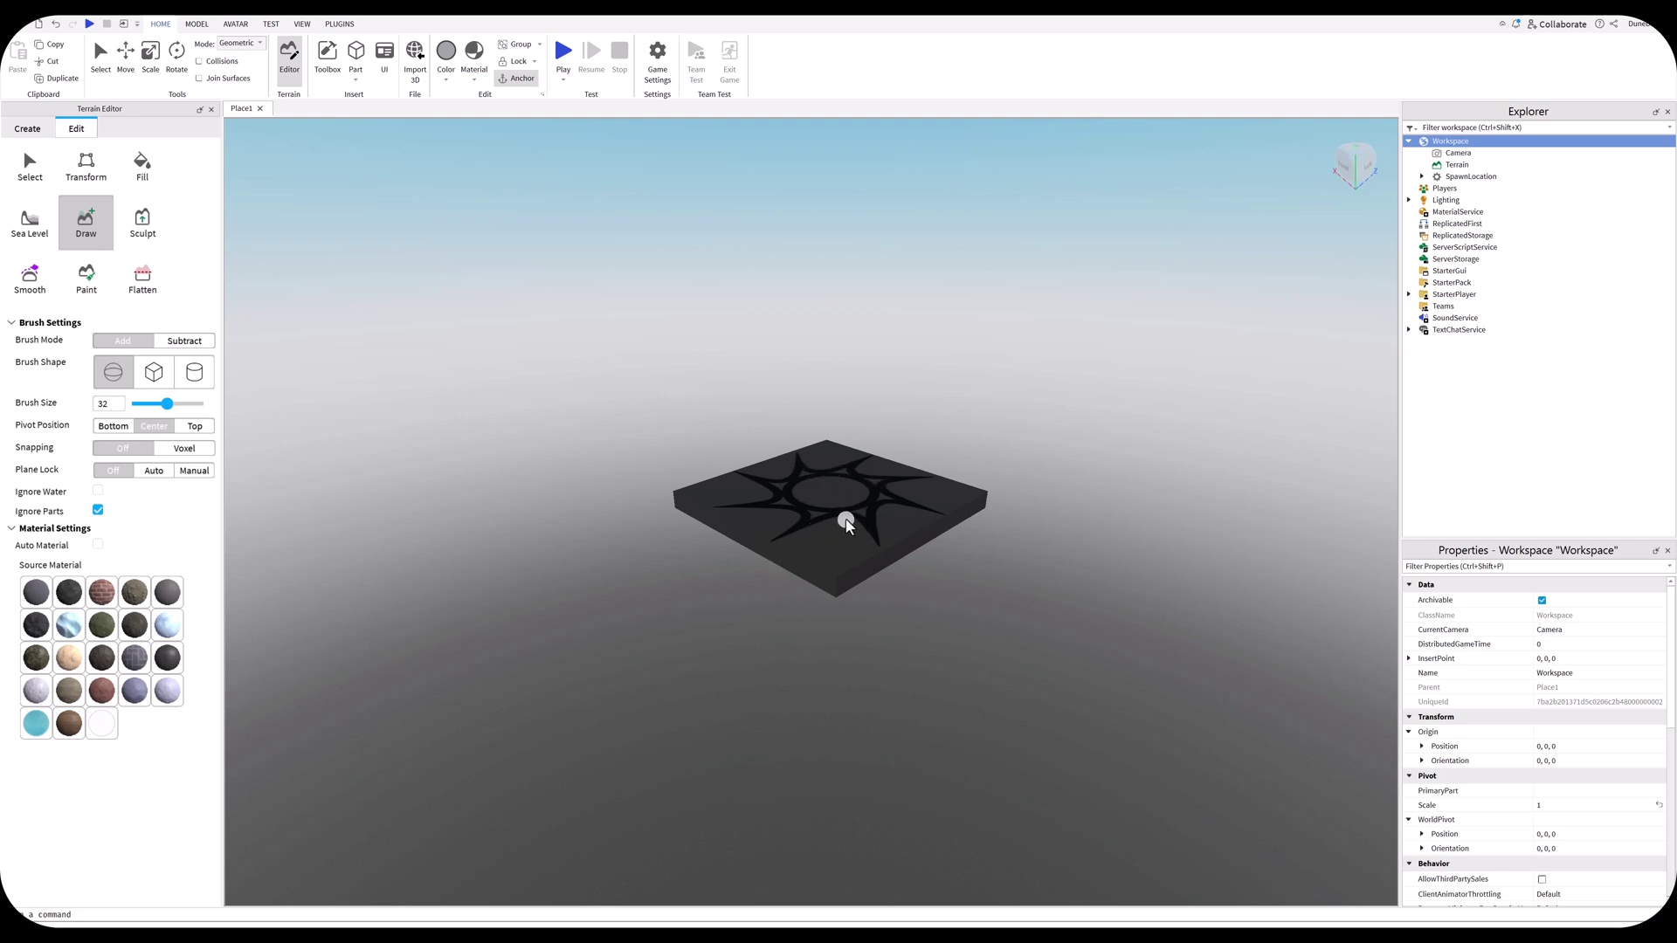
left_click(848, 521)
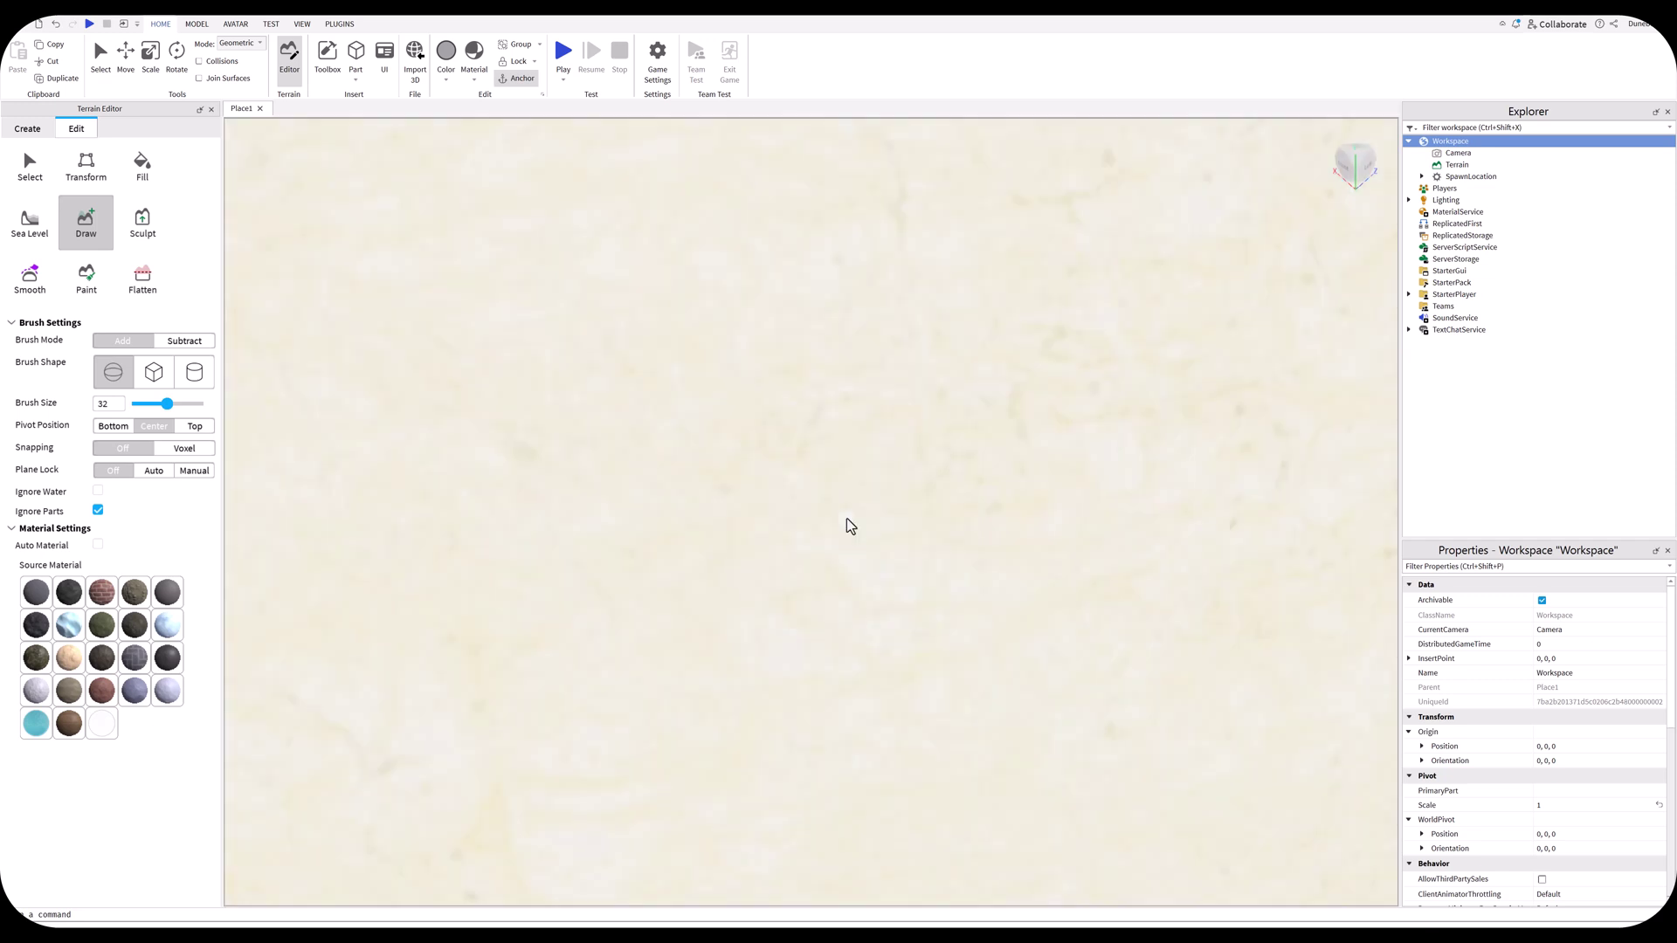
Draw more overlapping sand balls beside the first one to build up the island's mass.
scroll(847, 524, "down", 5)
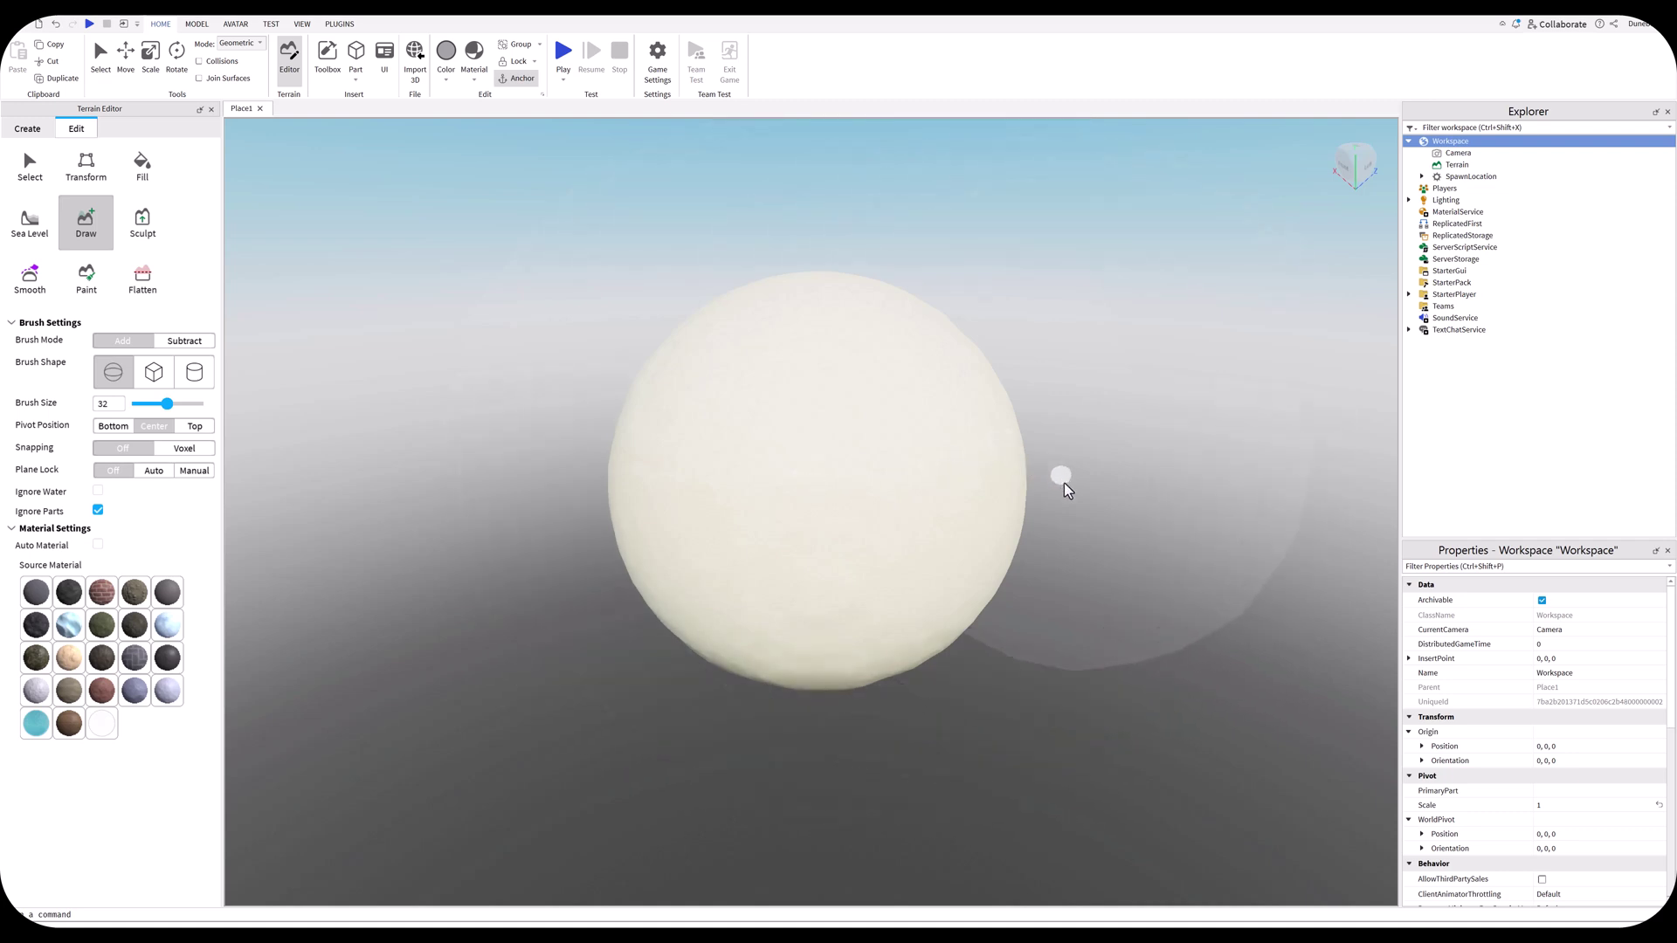
left_click(1059, 477)
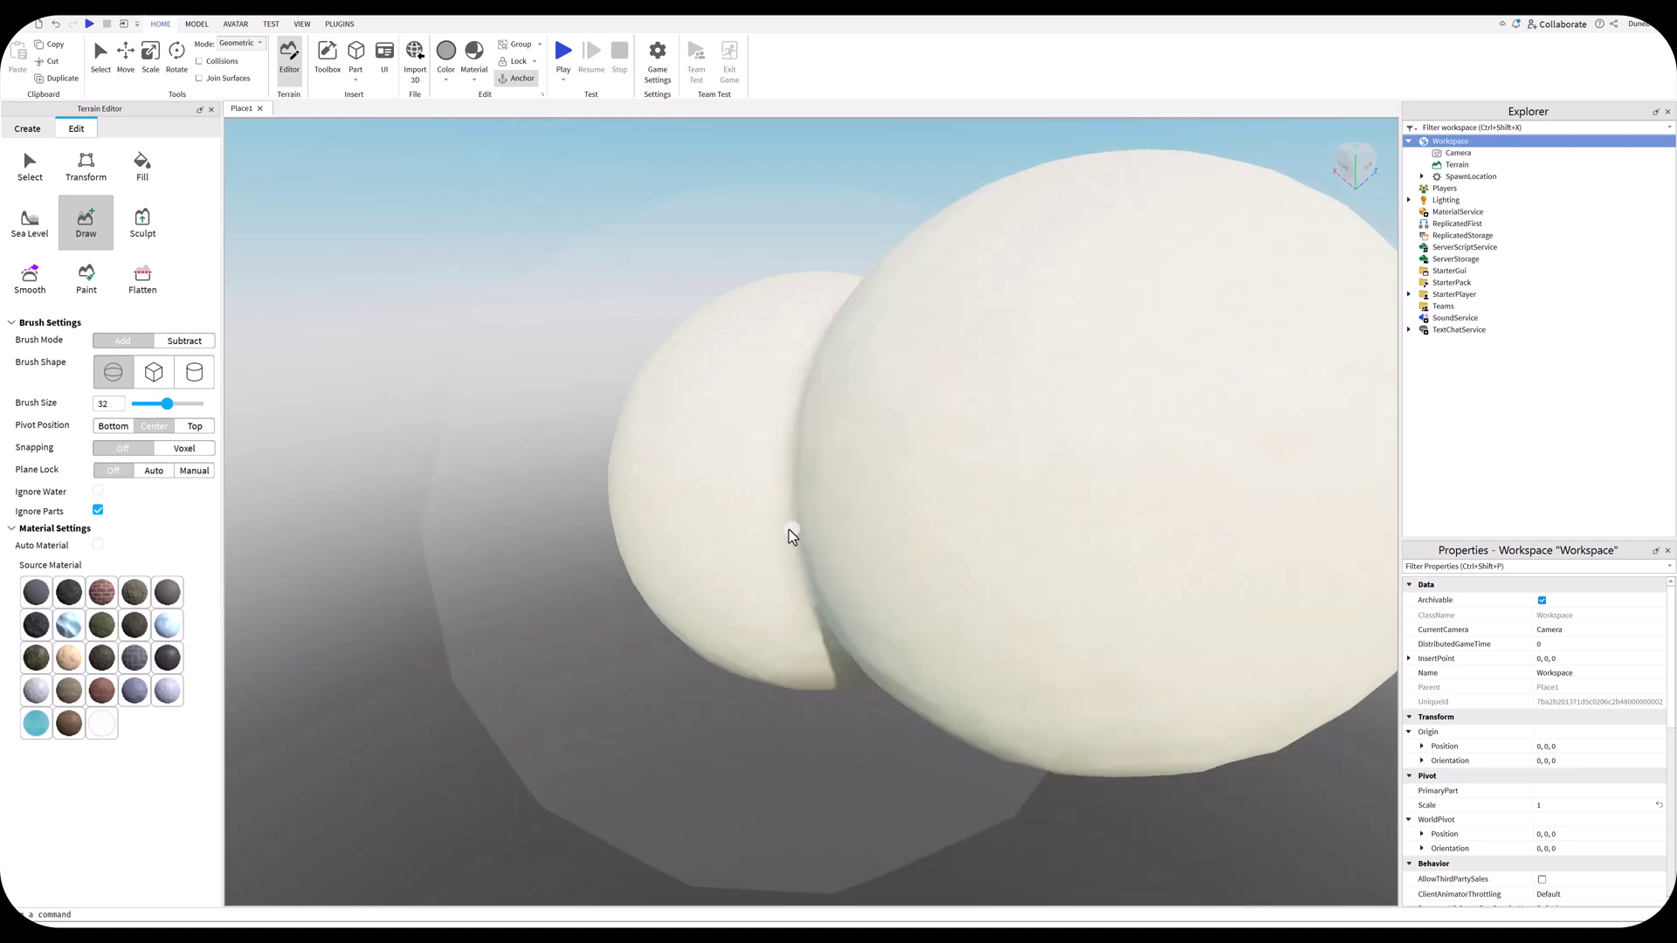
left_click(634, 492)
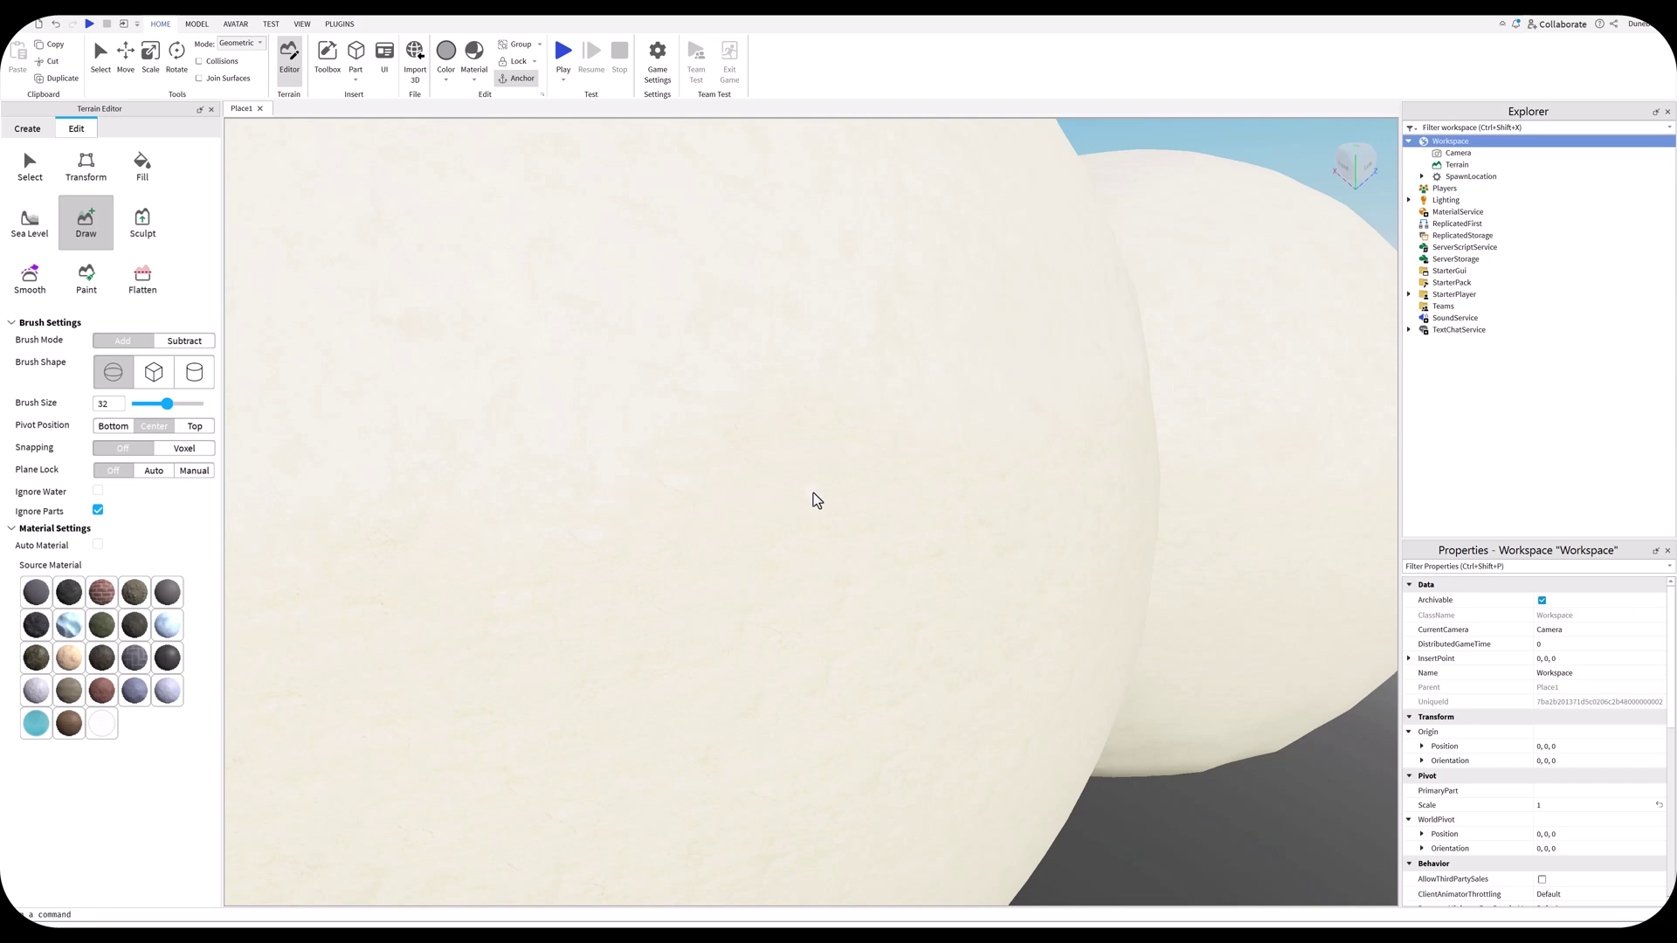
scroll(815, 497, "down", 3)
right_click_drag(915, 491, 915, 491)
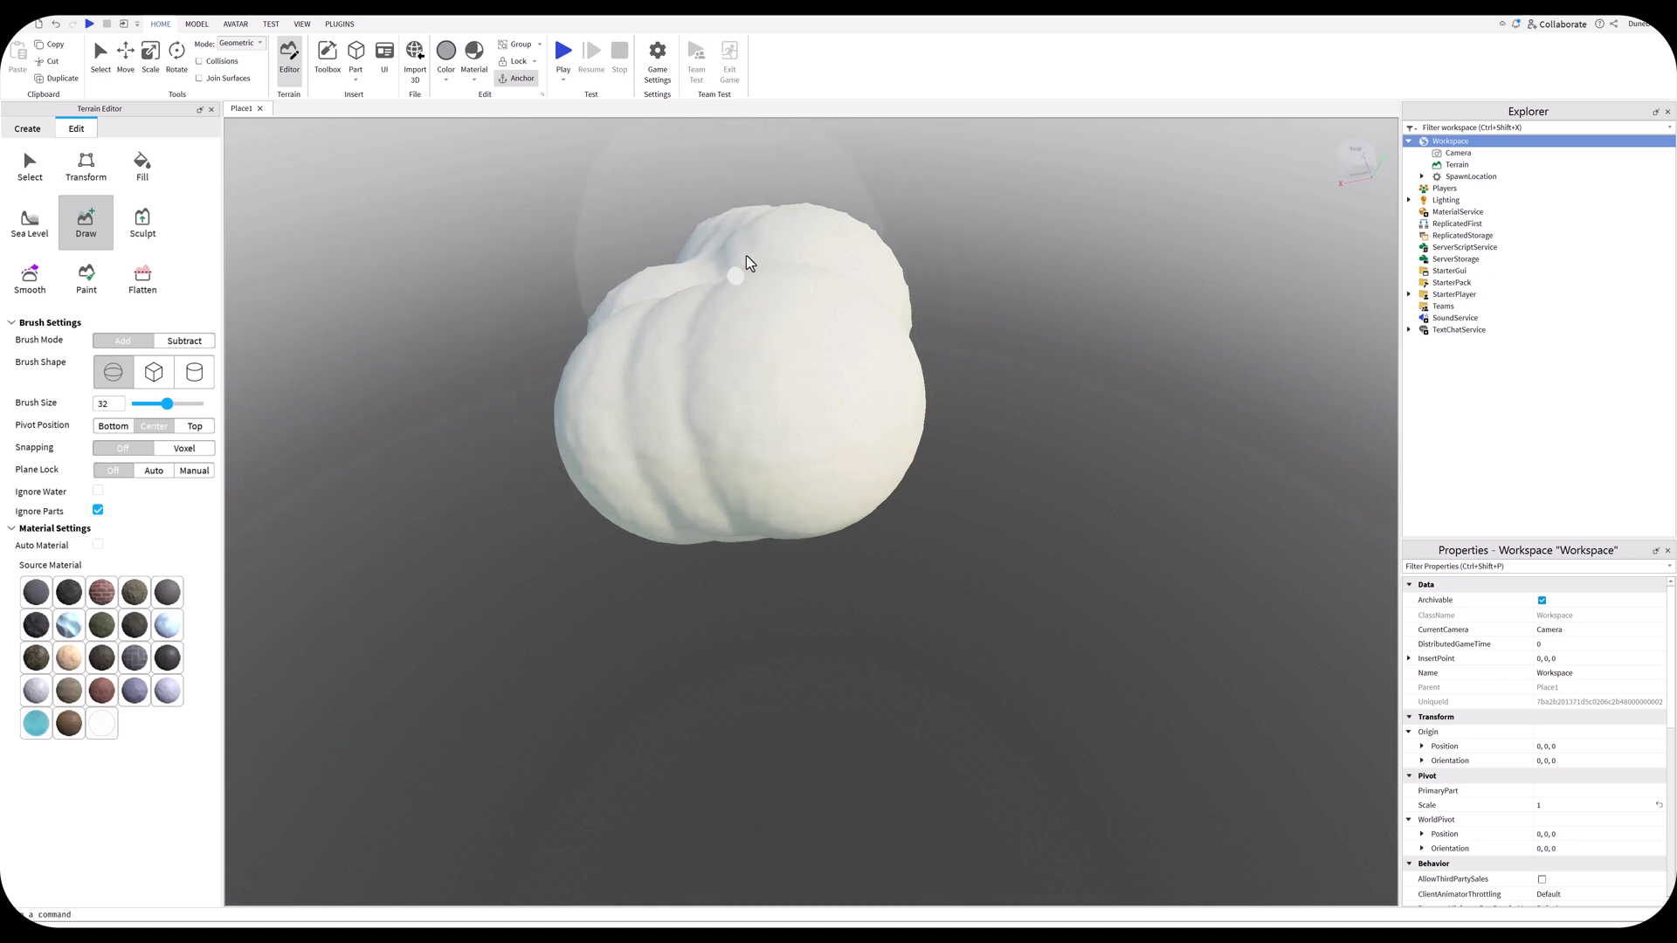
Flatten the tops of the sand balls into a level island surface with a spherical brush of size 18 and strength 1.
left_click(142, 278)
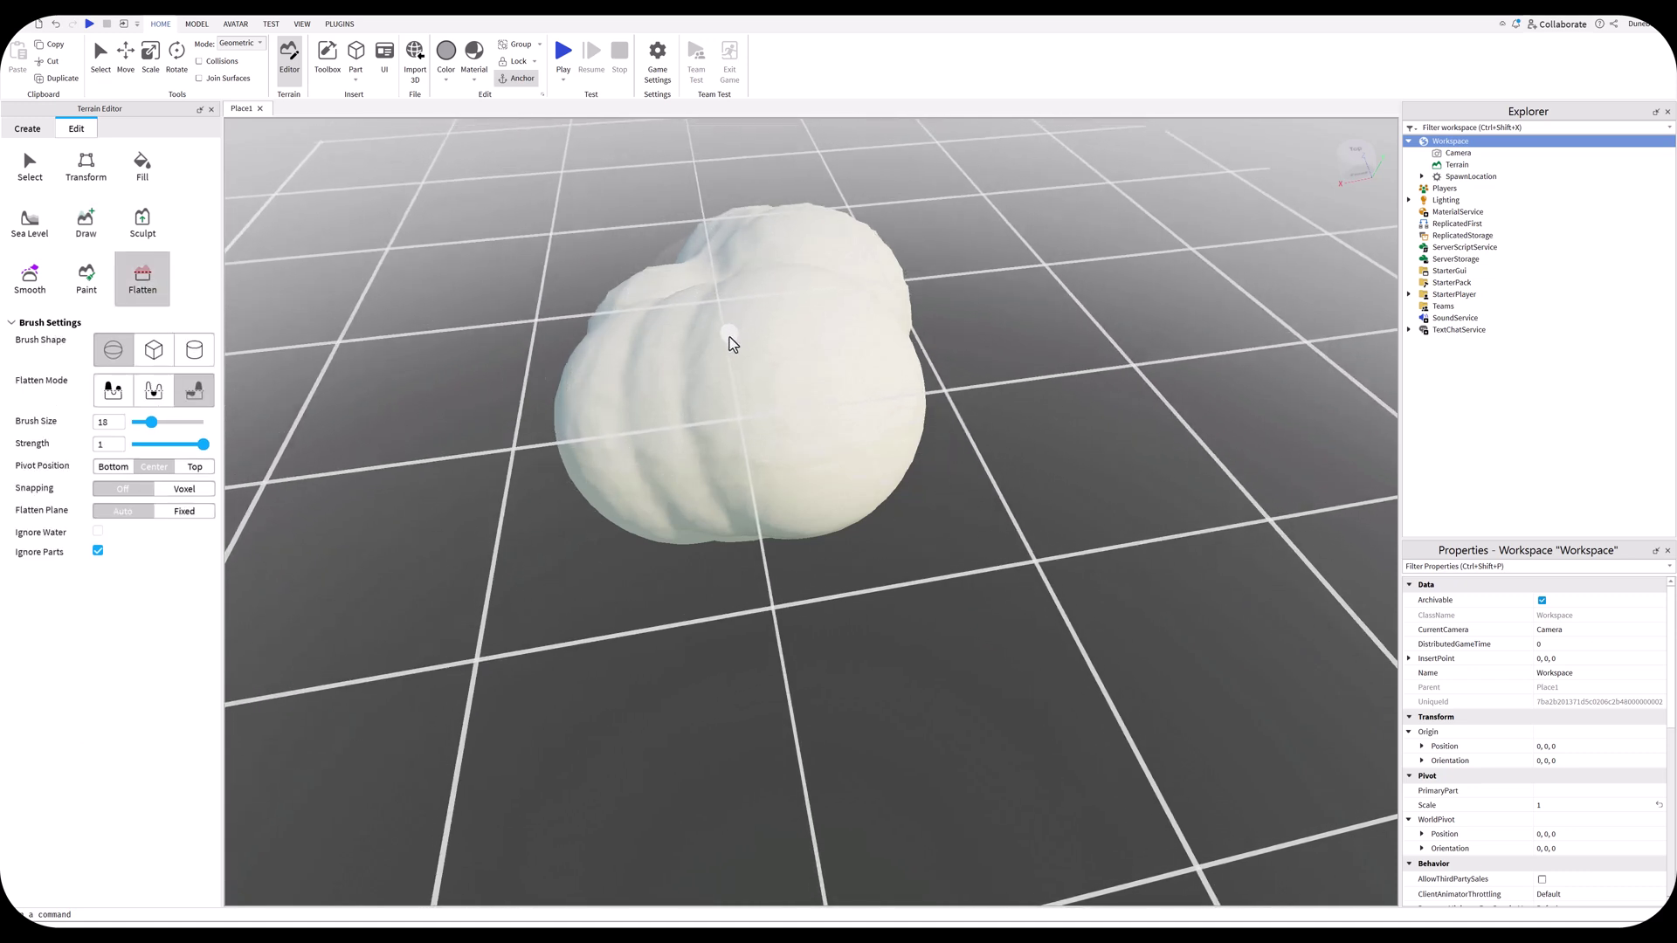
mouse_move(730, 344)
left_mouse_down()
mouse_move(730, 364)
mouse_move(770, 328)
mouse_move(789, 460)
mouse_move(800, 269)
left_mouse_up()
right_click_drag(807, 320, 918, 333)
mouse_move(918, 332)
left_mouse_down()
mouse_move(944, 337)
mouse_move(891, 344)
left_mouse_up()
right_click_drag(891, 344, 856, 339)
mouse_move(856, 339)
left_mouse_down()
mouse_move(821, 344)
mouse_move(820, 375)
mouse_move(768, 401)
mouse_move(716, 405)
mouse_move(854, 438)
mouse_move(716, 416)
mouse_move(653, 358)
mouse_move(667, 318)
mouse_move(711, 288)
mouse_move(1098, 347)
left_mouse_up()
mouse_move(987, 400)
left_mouse_down()
mouse_move(768, 449)
mouse_move(673, 431)
mouse_move(648, 353)
mouse_move(759, 271)
mouse_move(817, 261)
mouse_move(783, 260)
mouse_move(1035, 261)
mouse_move(1097, 285)
mouse_move(1097, 389)
mouse_move(893, 449)
mouse_move(899, 412)
mouse_move(812, 339)
mouse_move(824, 269)
mouse_move(692, 292)
mouse_move(958, 396)
mouse_move(790, 479)
mouse_move(1224, 469)
mouse_move(1127, 188)
mouse_move(1162, 179)
mouse_move(1380, 262)
left_mouse_up()
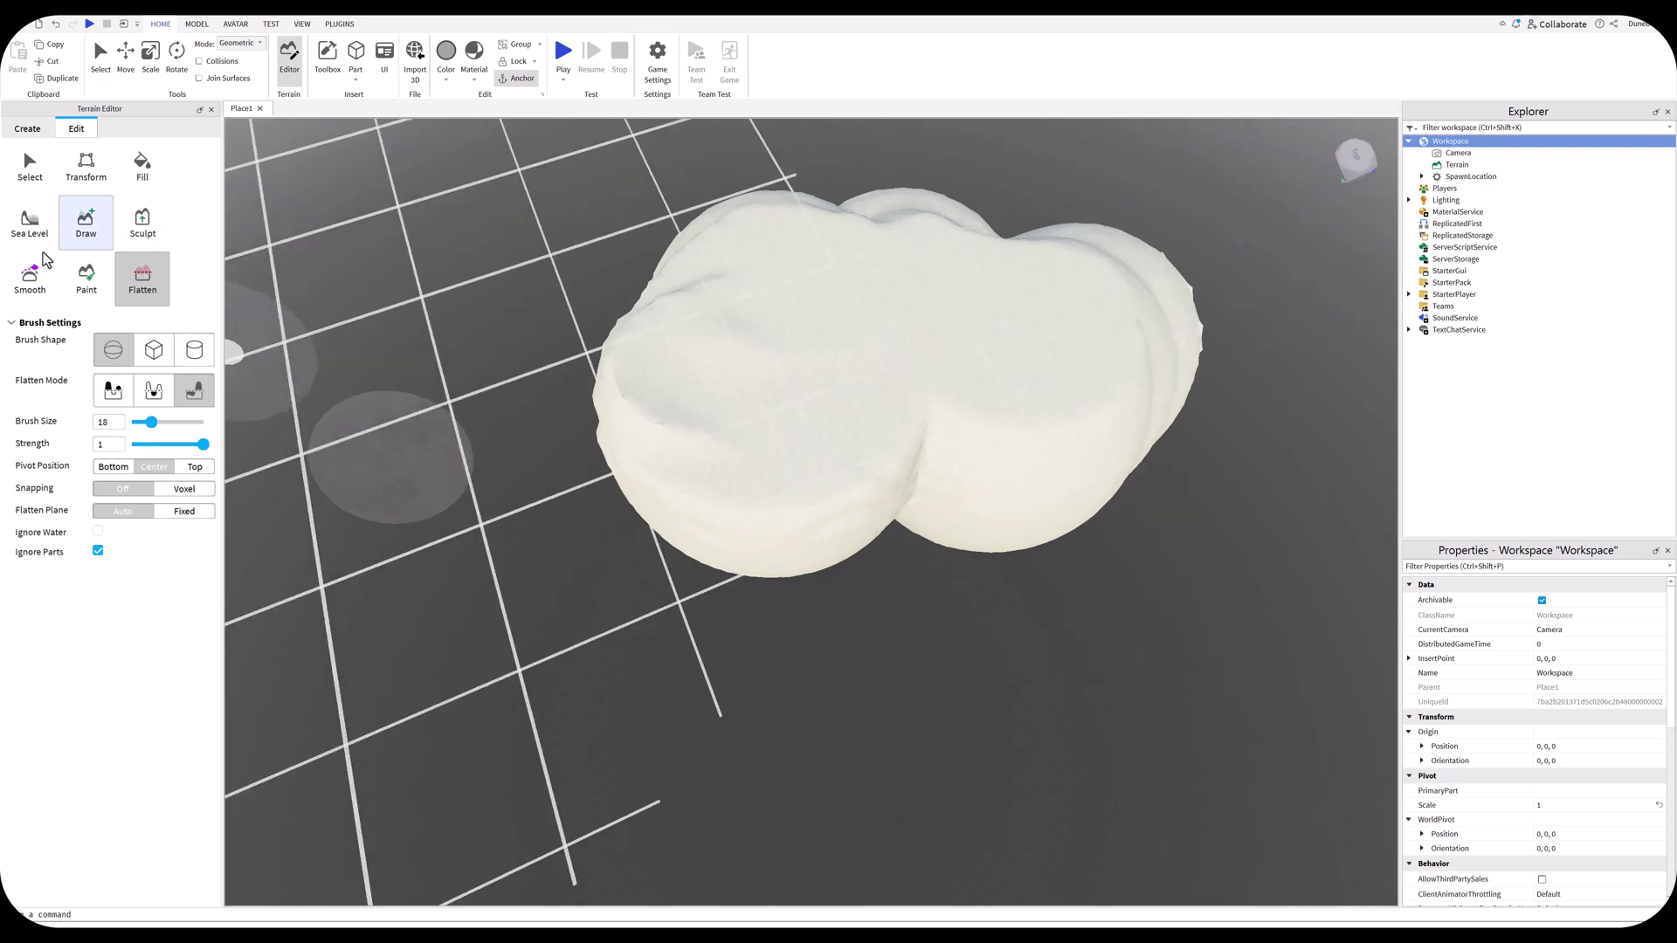
Sculpt a raised ridge along the island's edge in Add mode with a spherical brush of size 6 and strength 1.
left_click(143, 225)
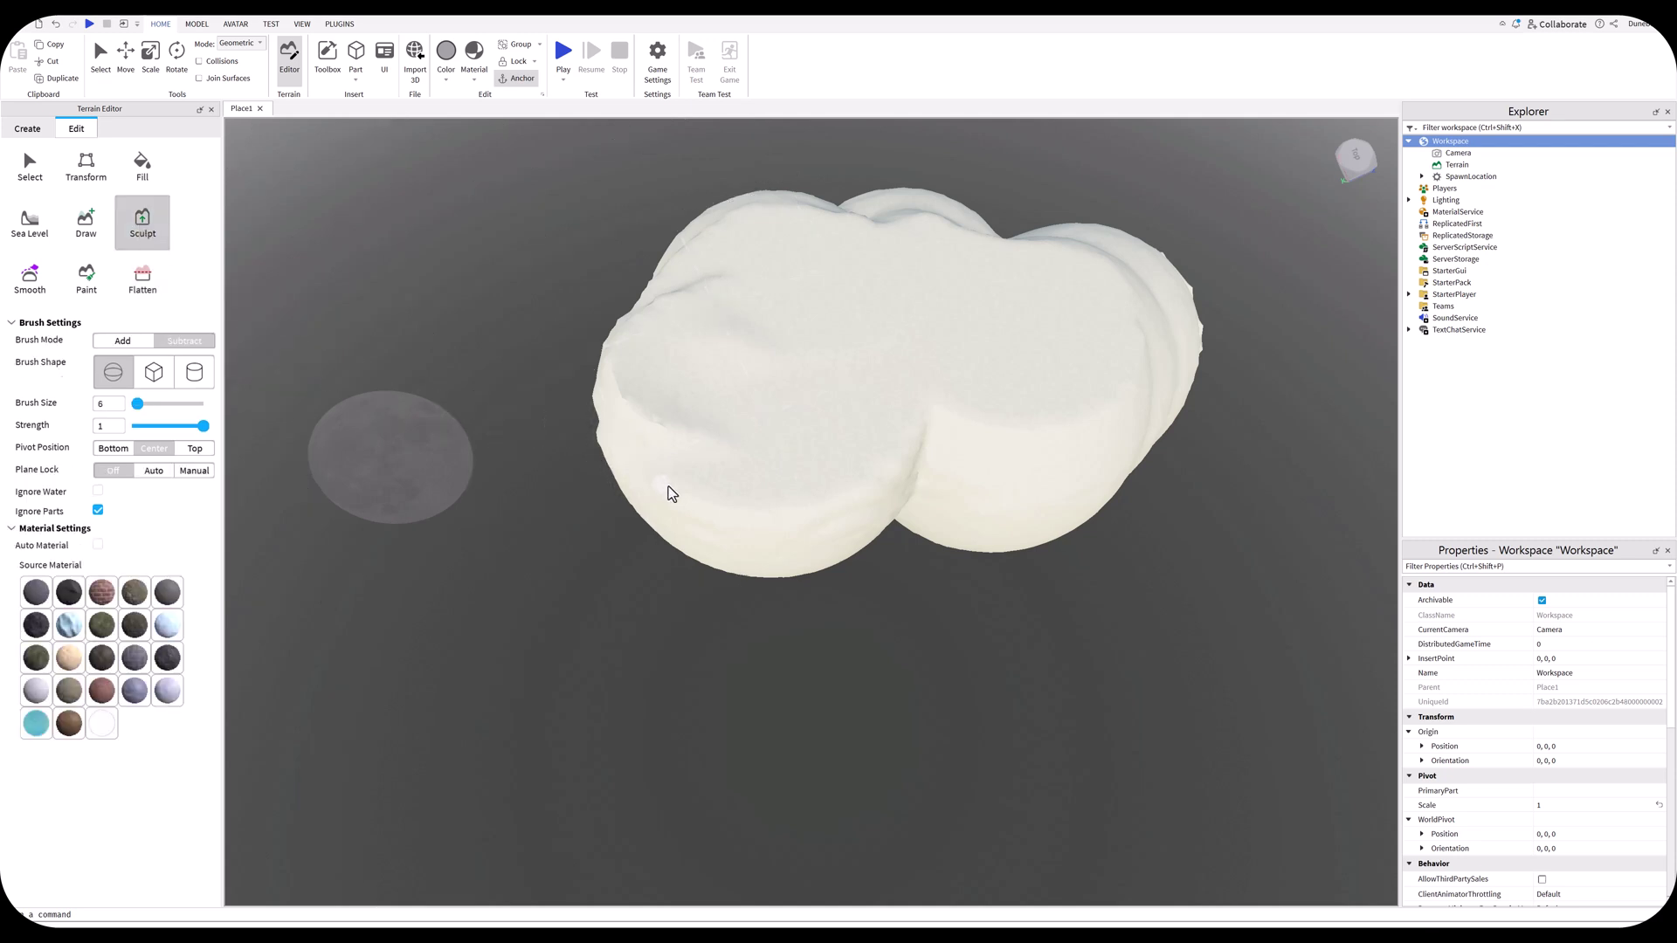
right_click_drag(809, 522, 280, 243)
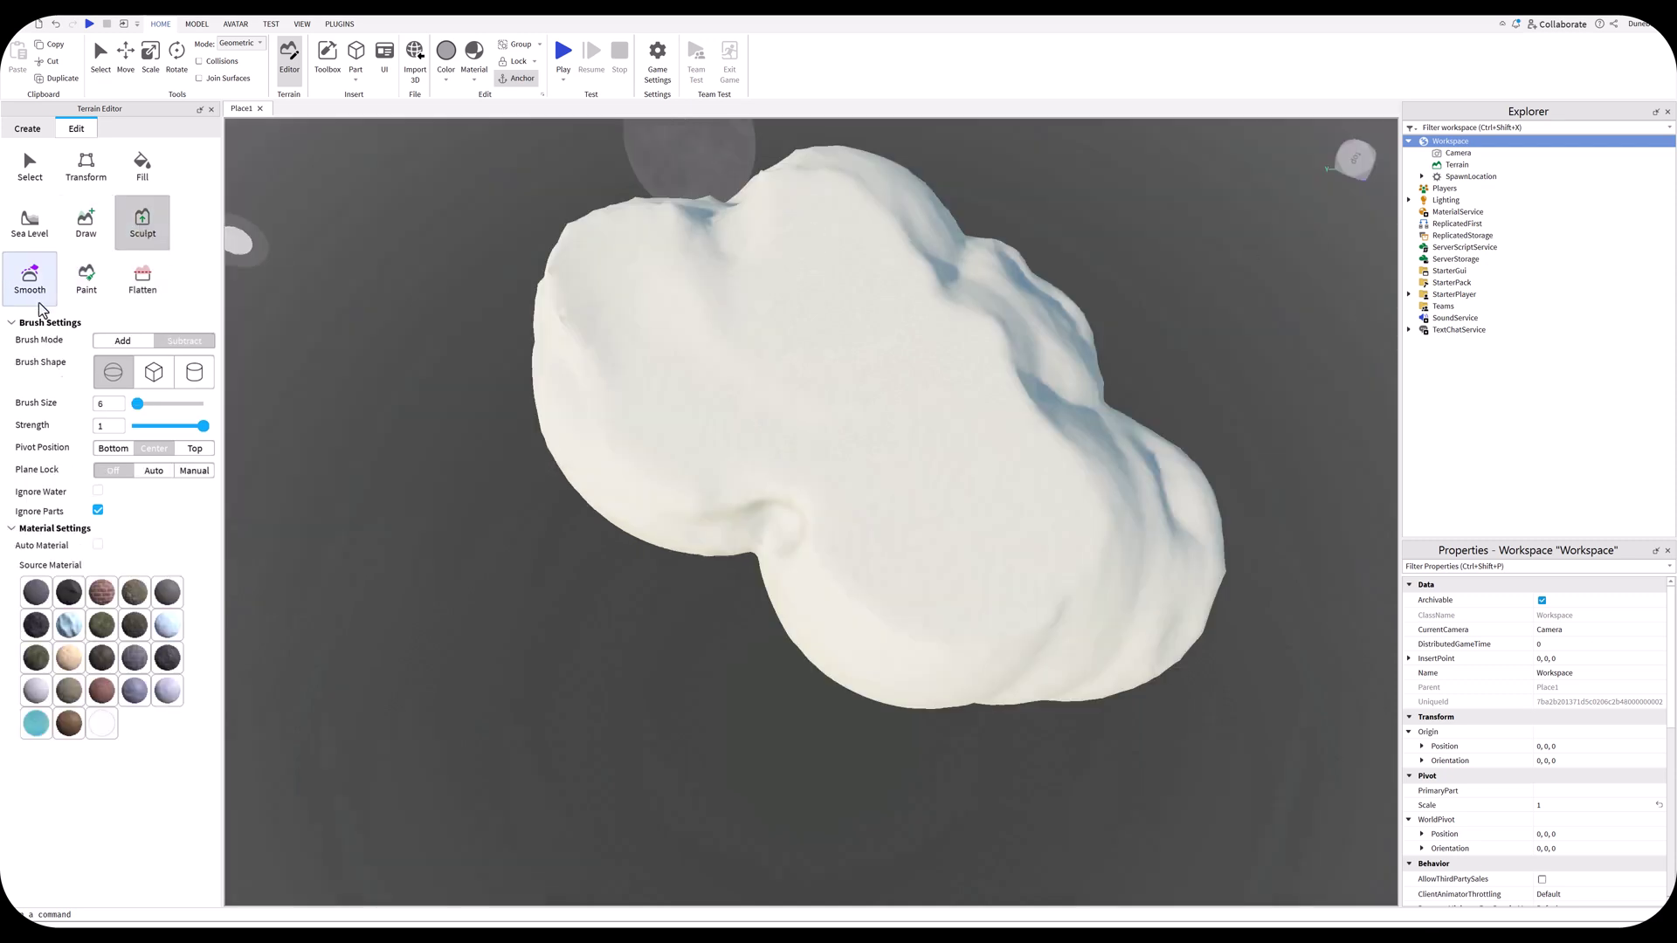
left_click(138, 347)
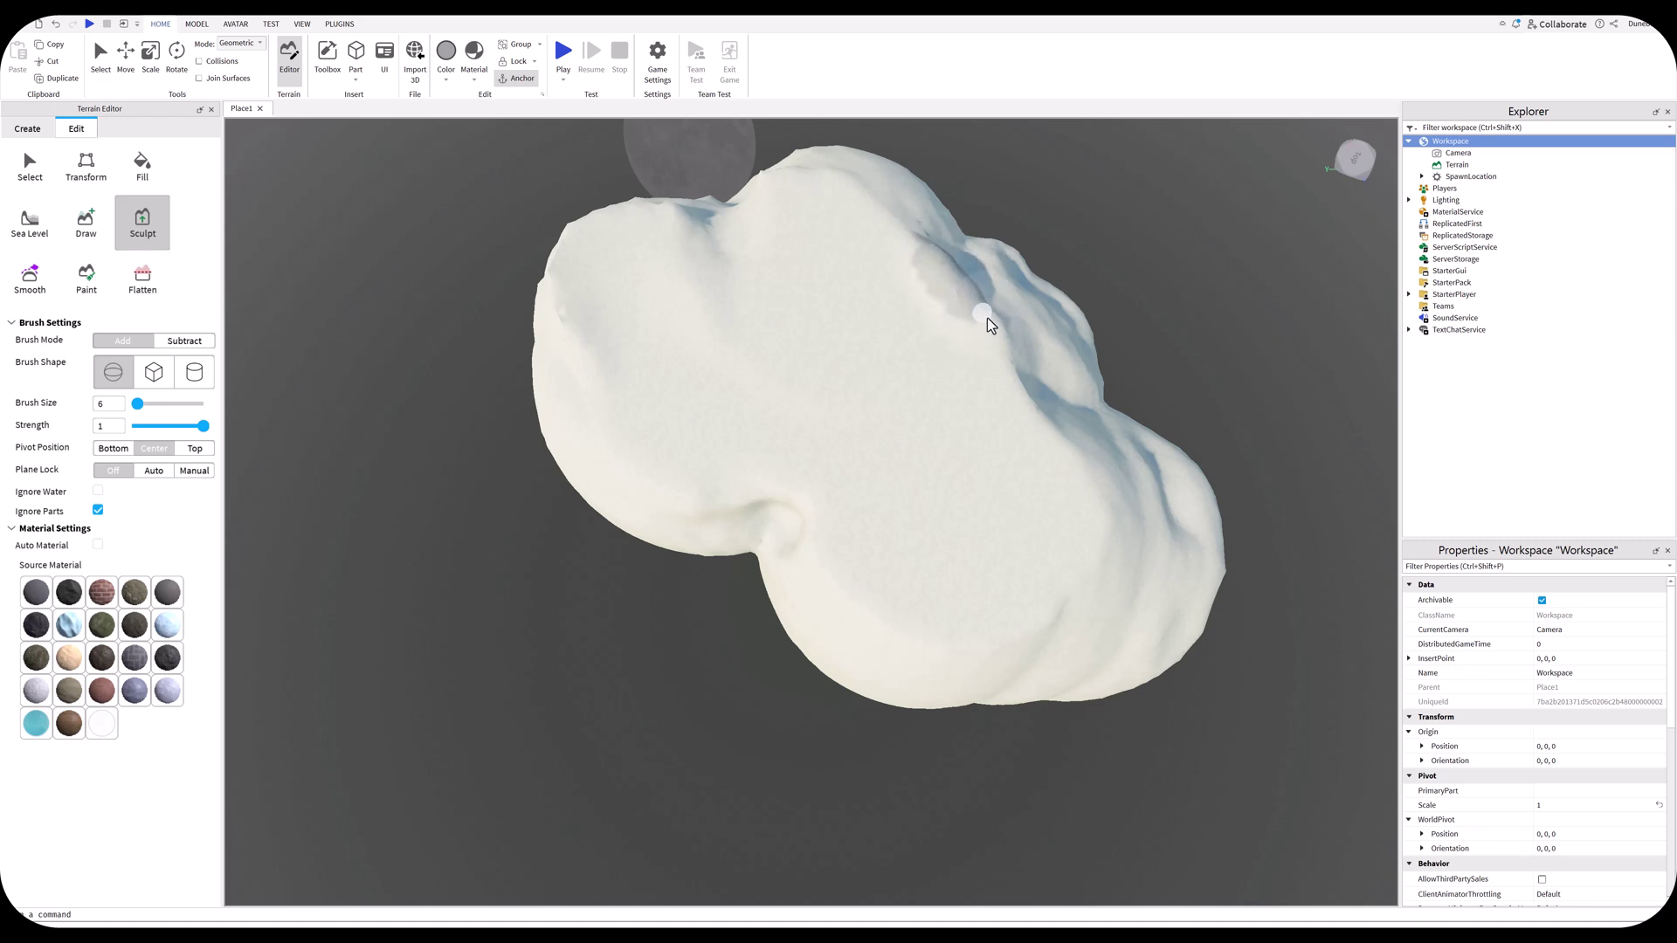
left_click(1109, 465)
mouse_move(908, 229)
left_mouse_down()
mouse_move(868, 188)
mouse_move(1005, 234)
mouse_move(1016, 187)
mouse_move(1098, 258)
left_mouse_up()
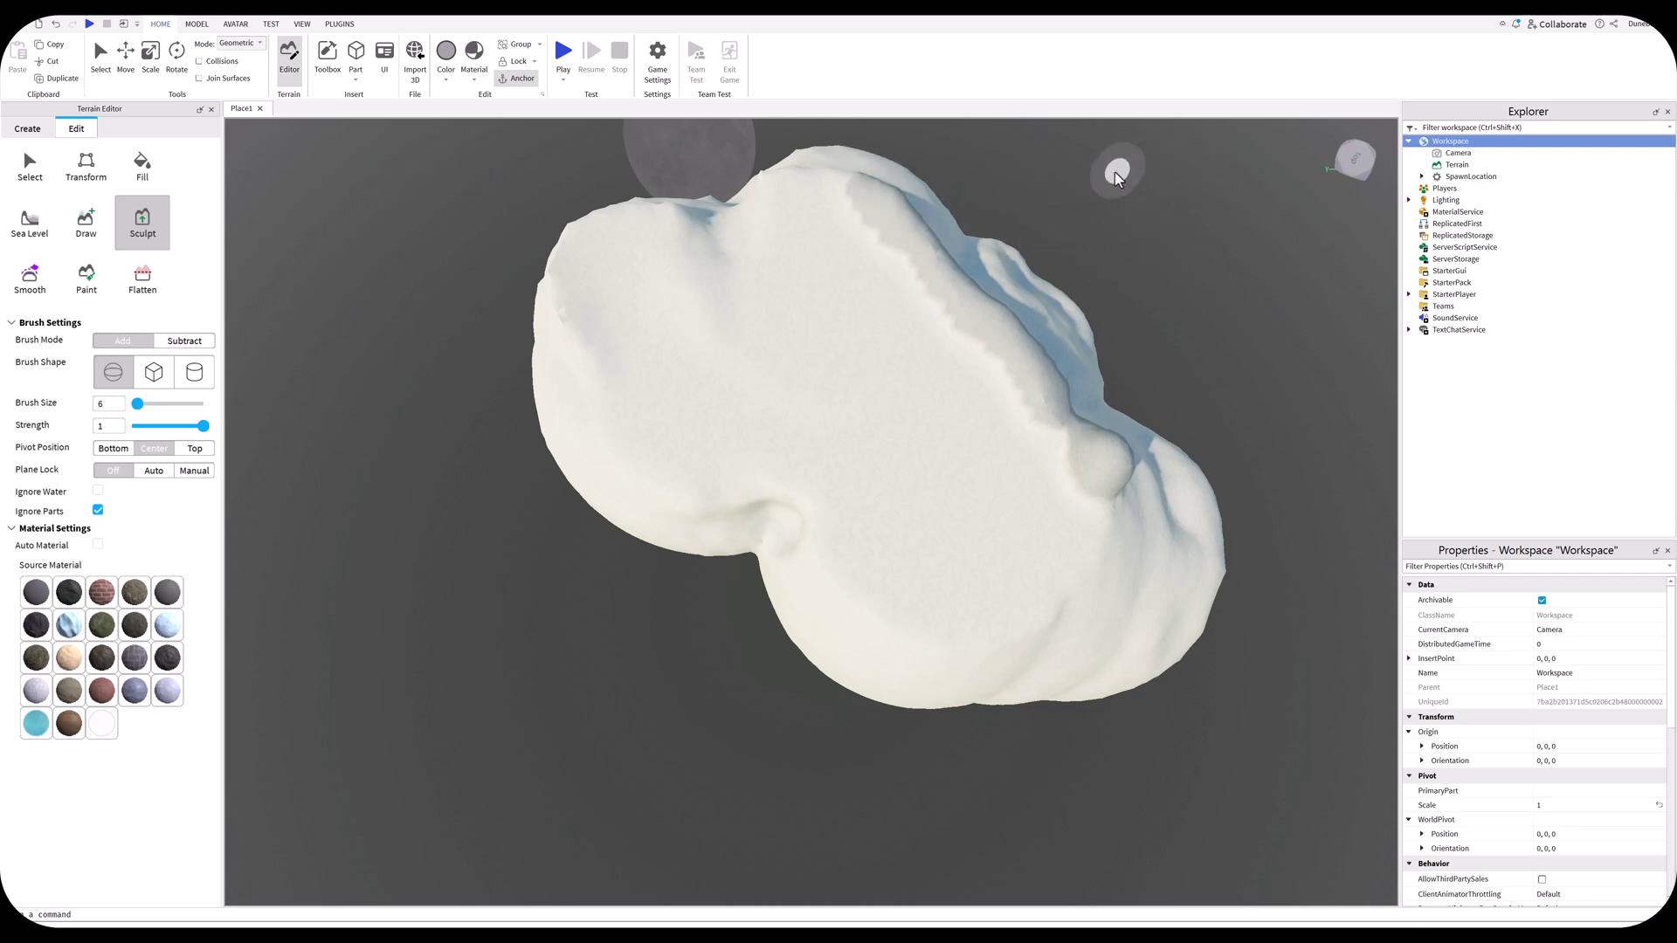
right_click_drag(1112, 171, 1110, 139)
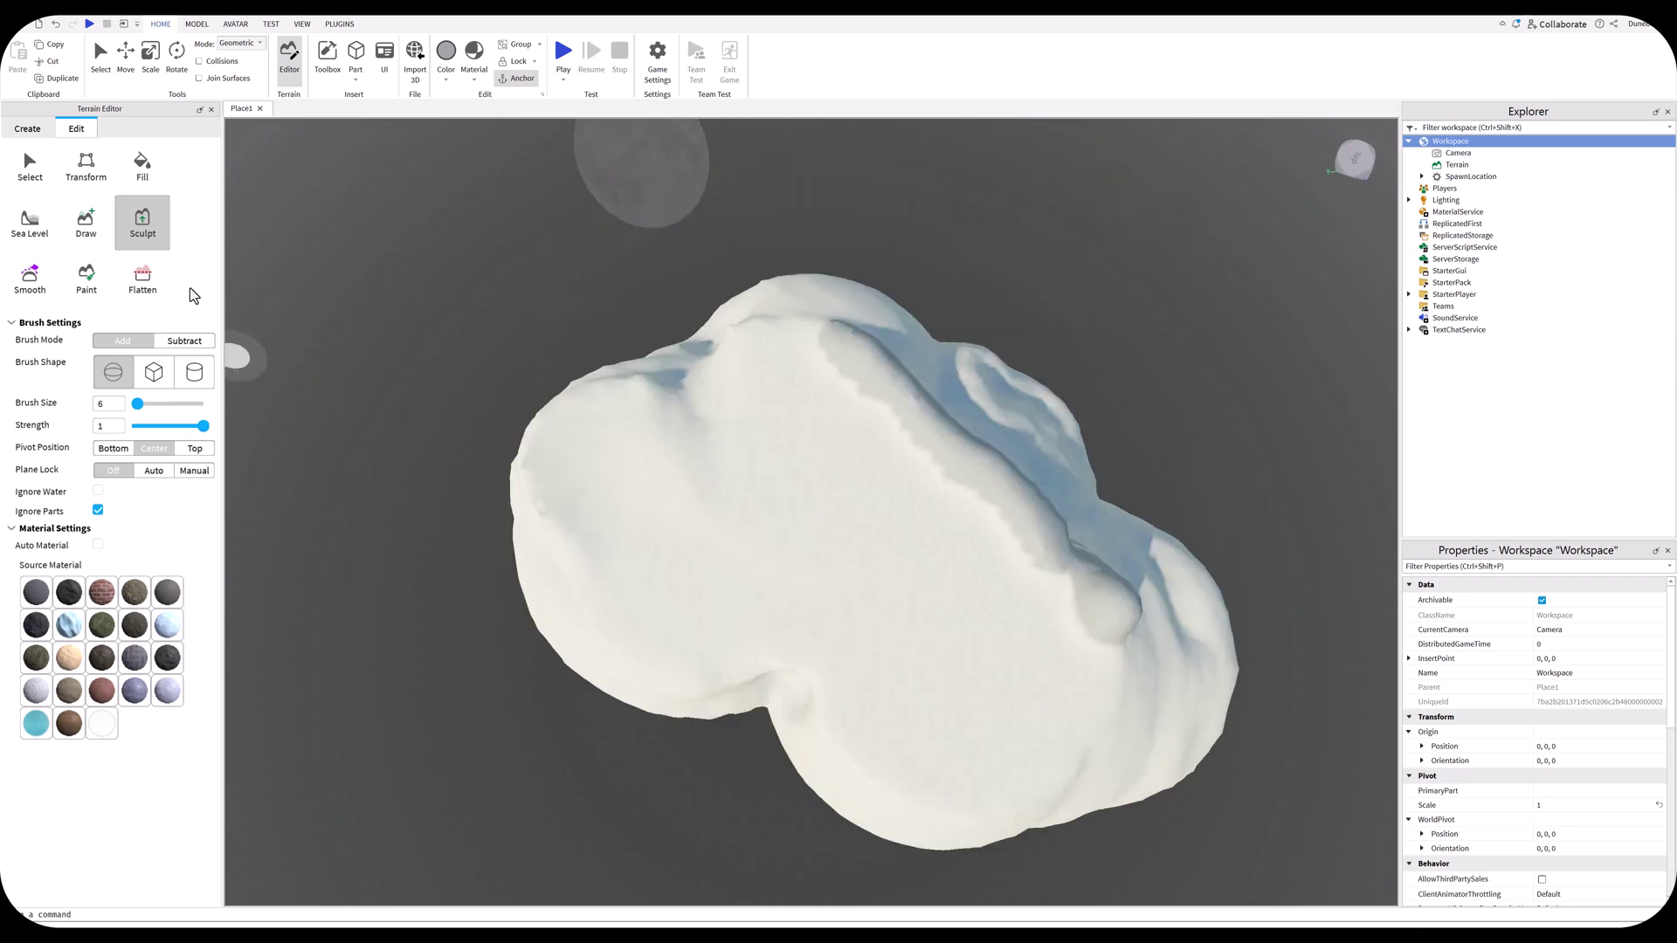
Surround the island with water by running a terrain fill in Replace mode on the wide region of height 8 at Y position -15.
left_click(141, 170)
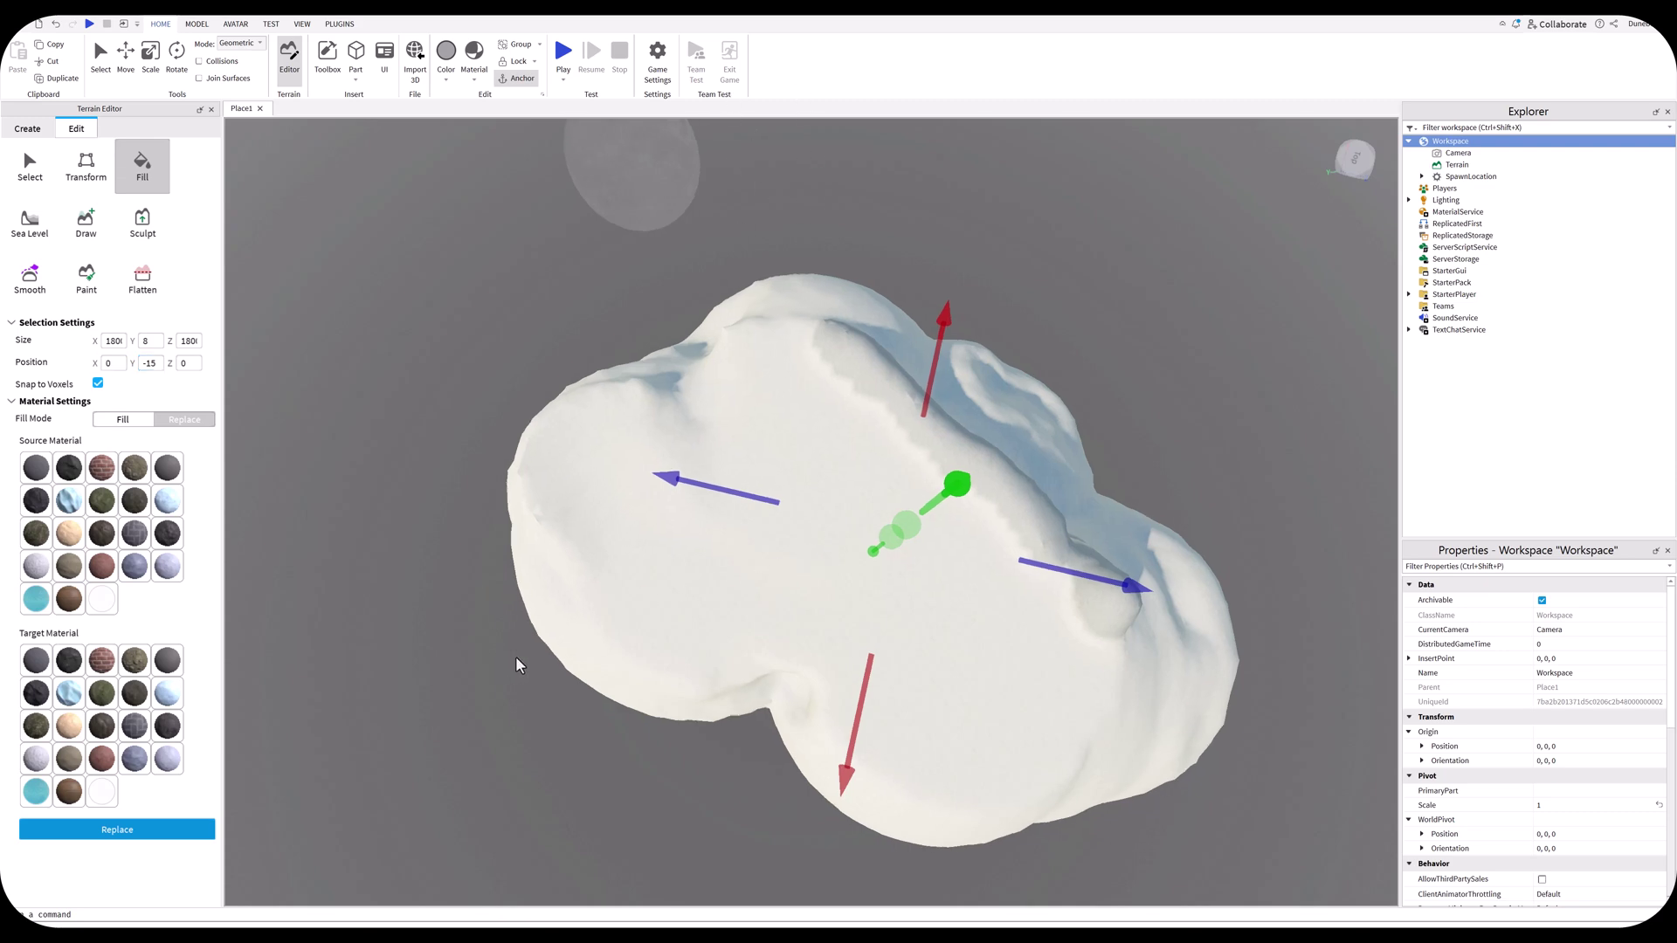
right_click_drag(515, 658, 515, 659)
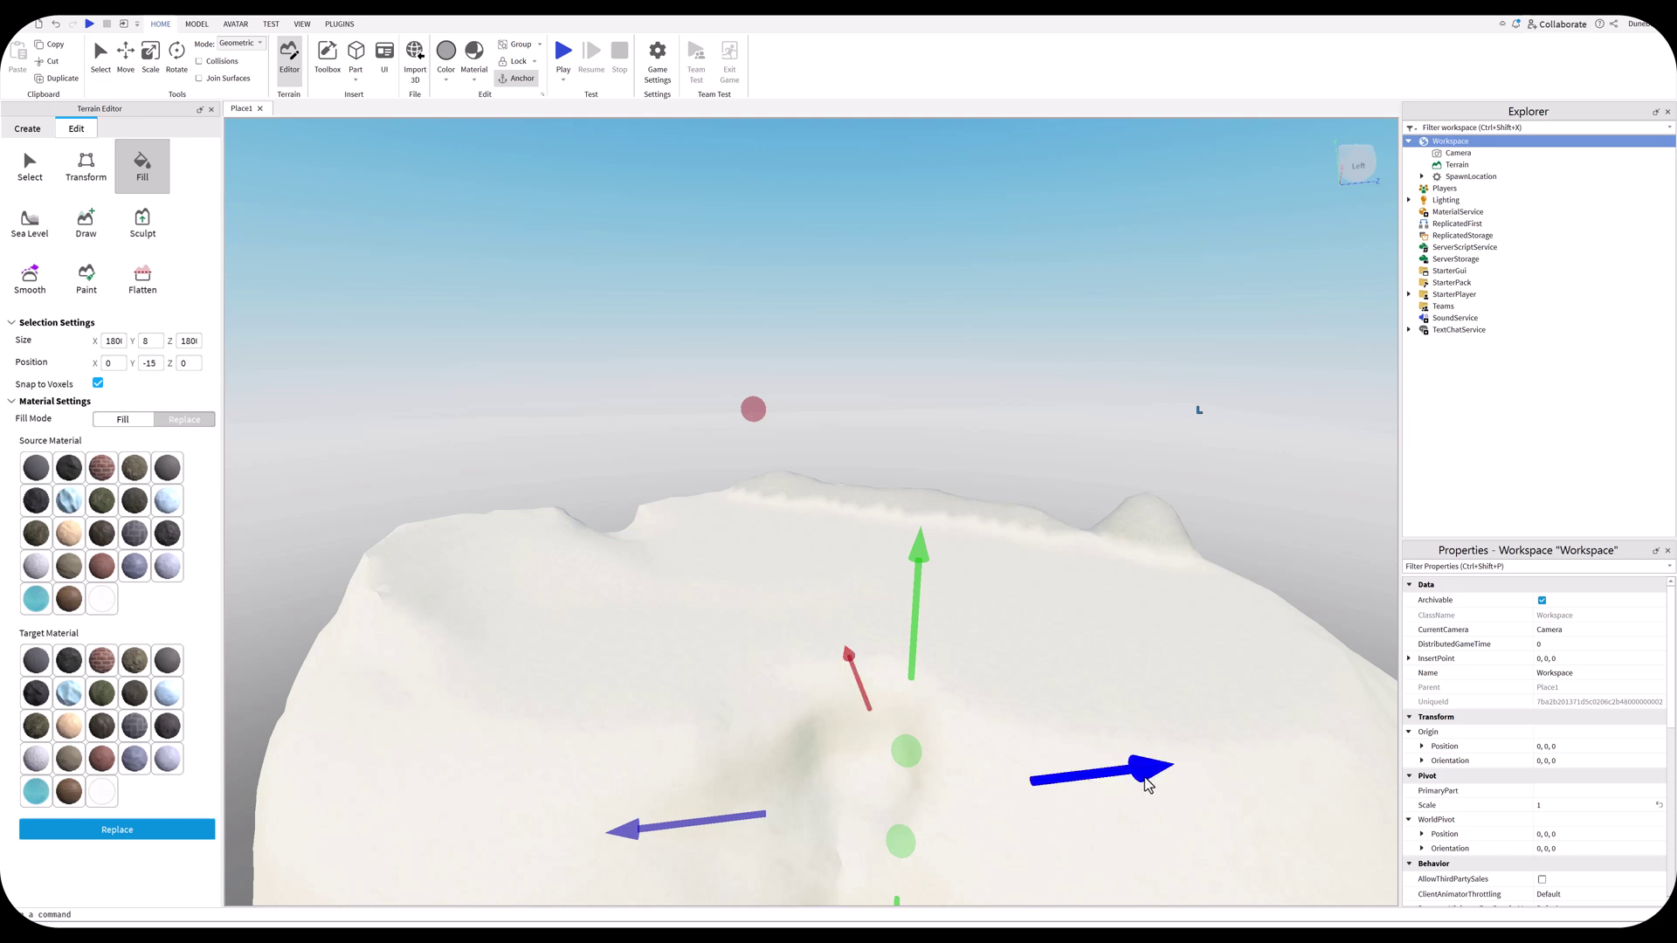
right_click_drag(1073, 678, 1072, 678)
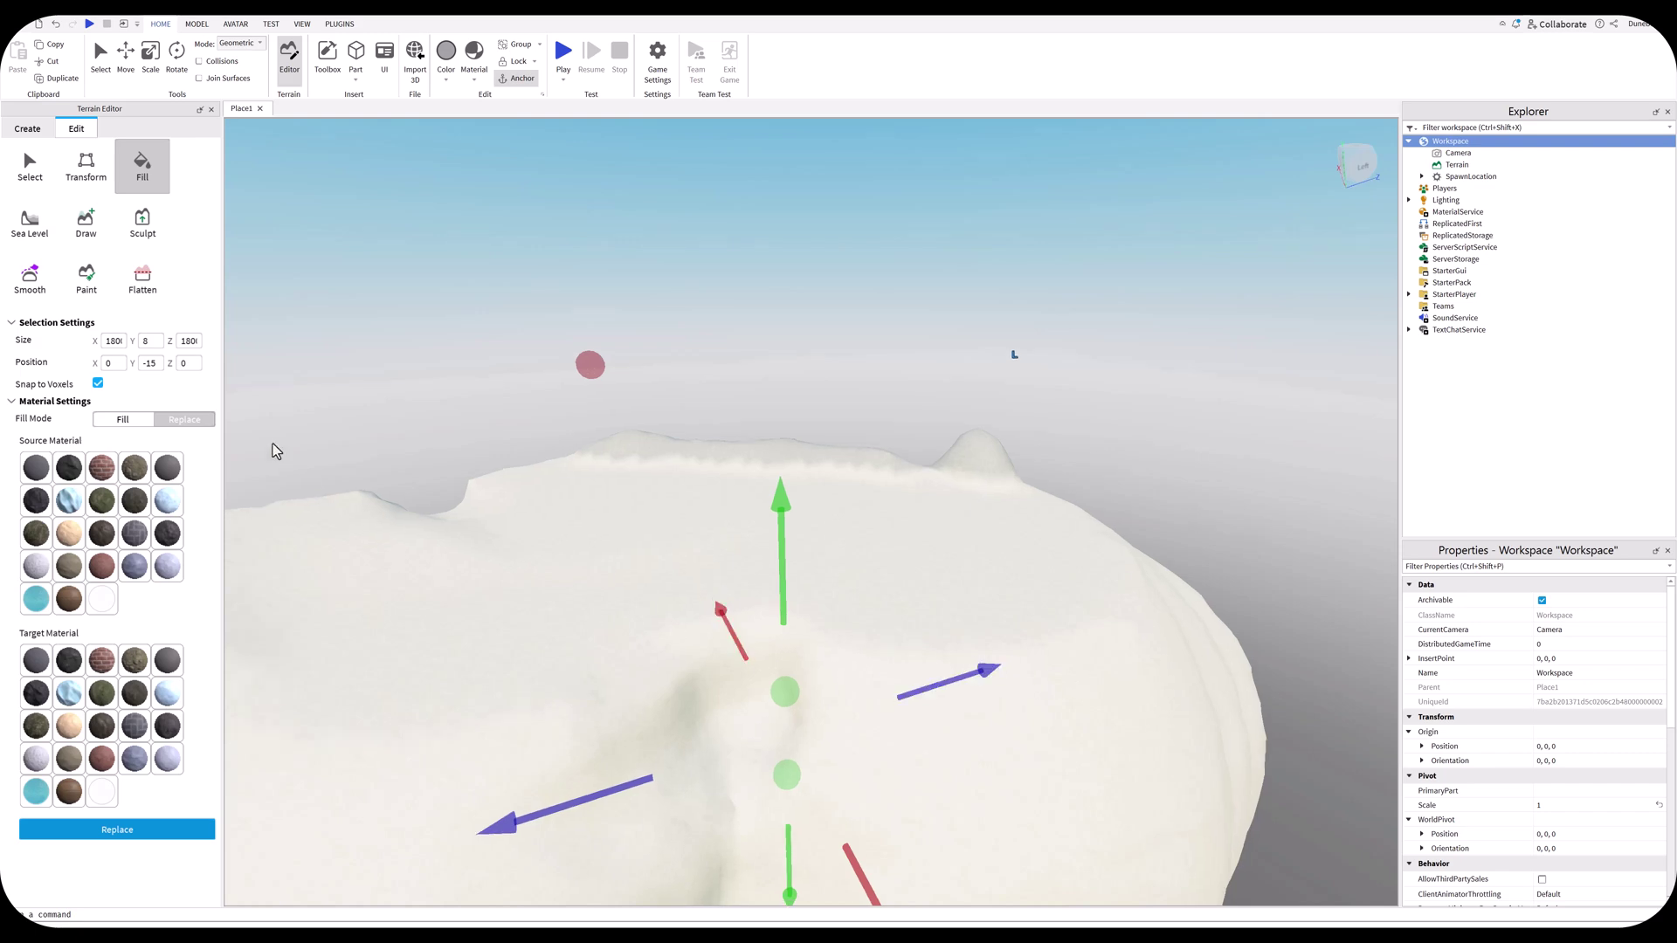
left_click(151, 364)
key("Return")
left_click(122, 833)
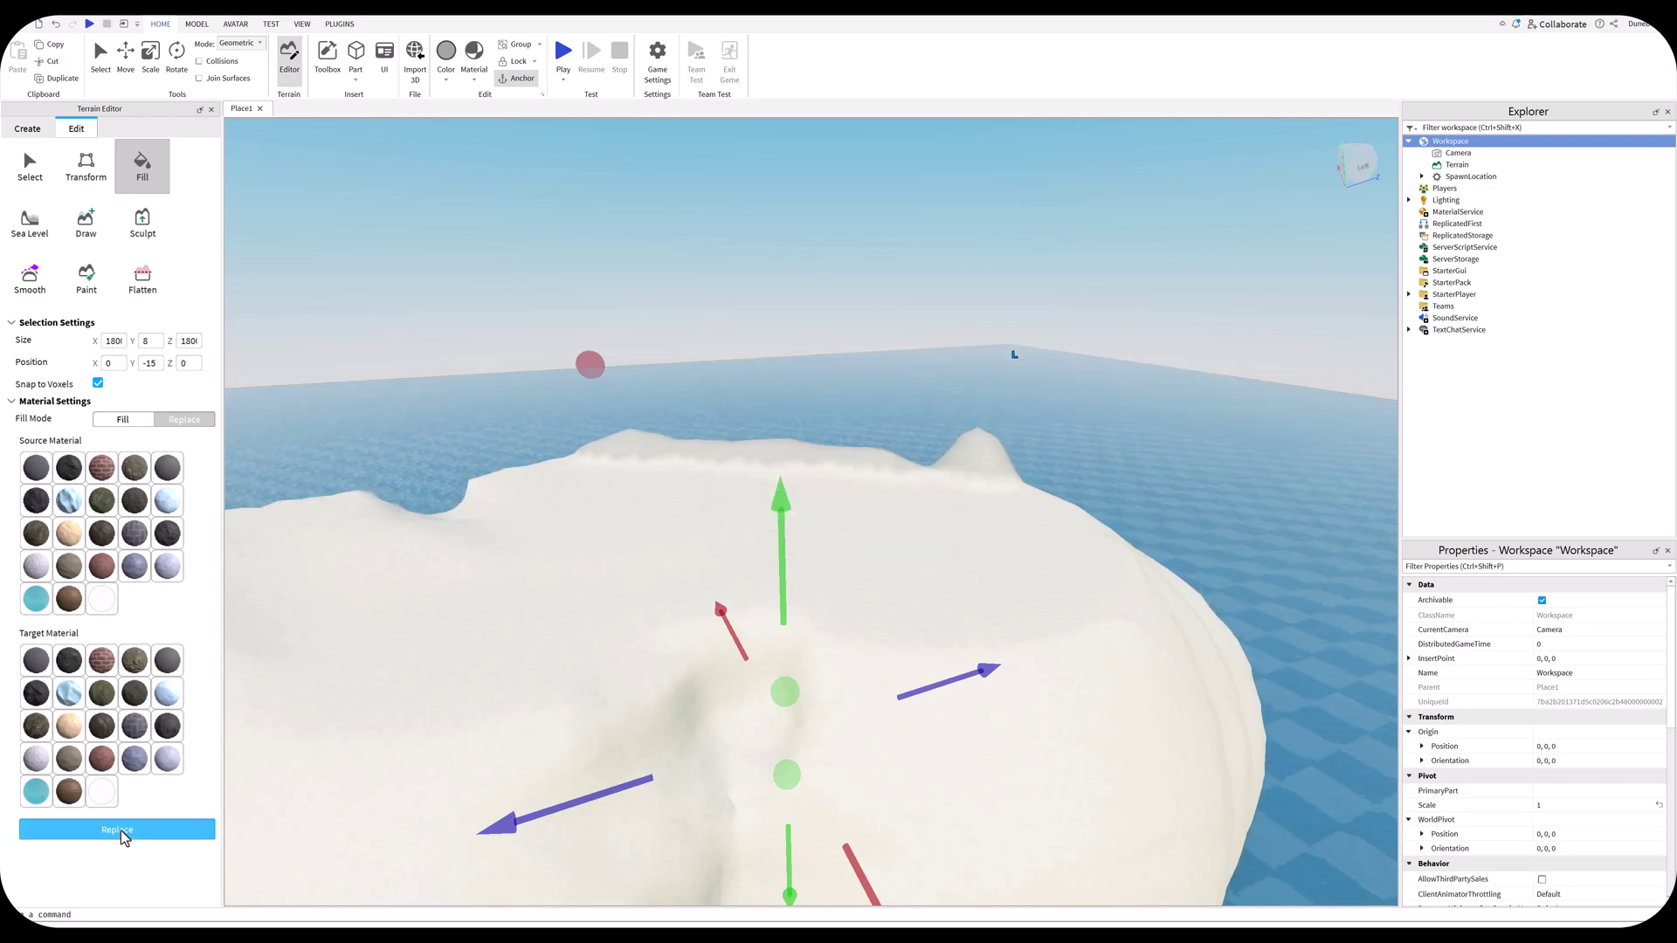
right_click_drag(577, 646, 580, 640)
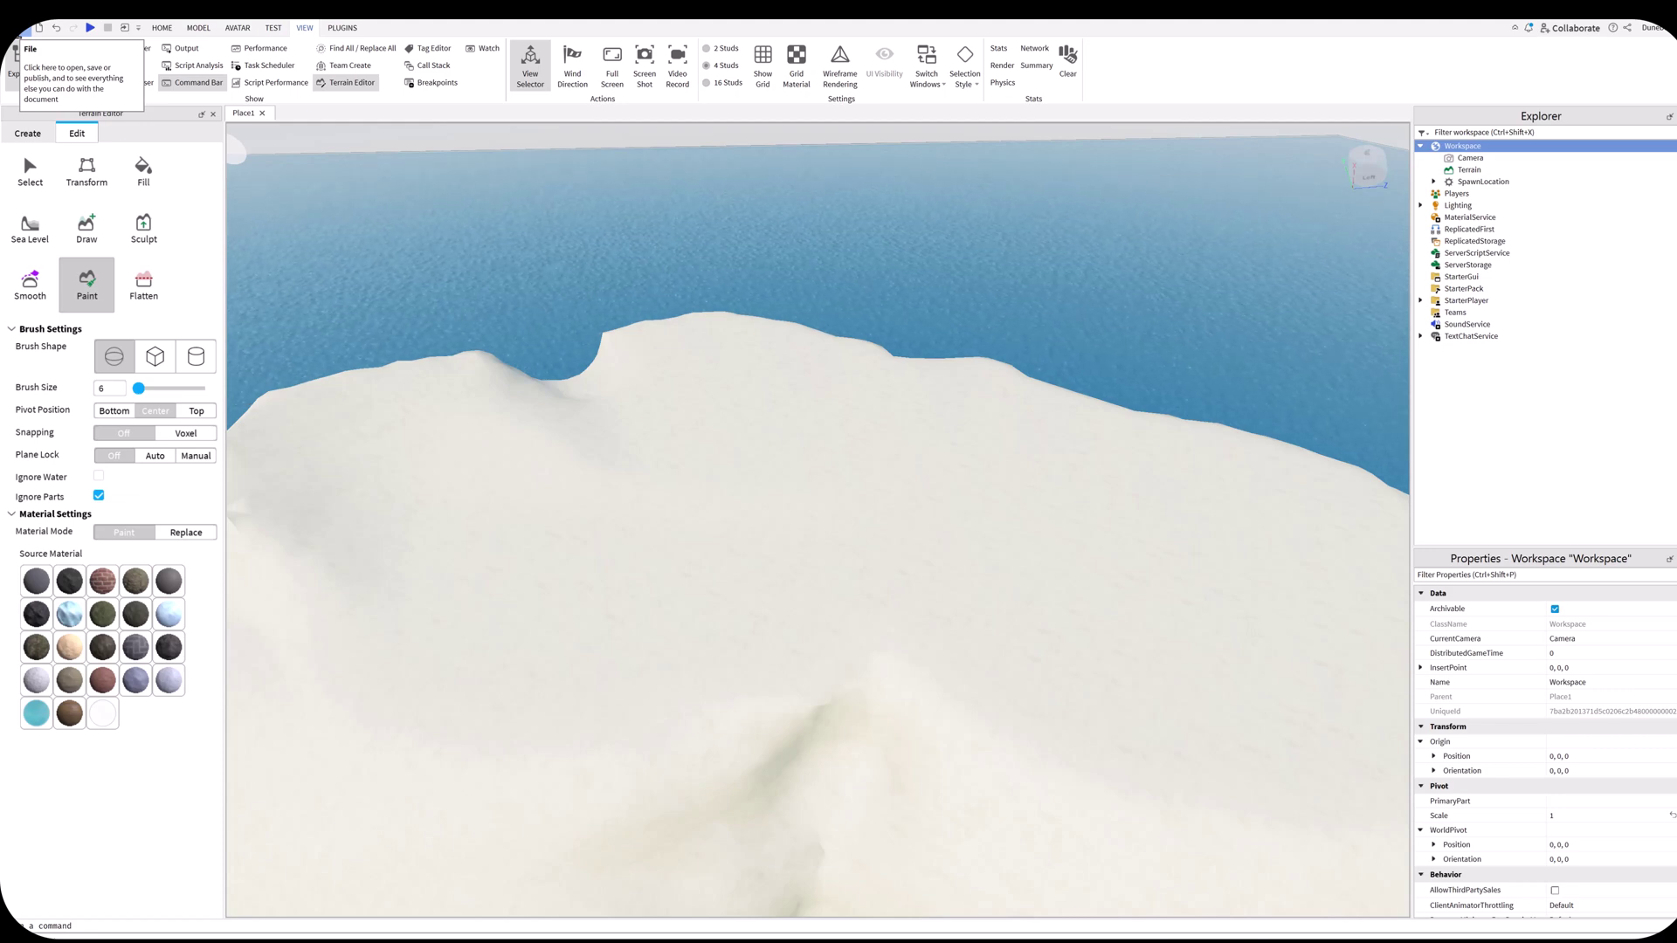
Save the place to Roblox as a new game named Island1 with Team Create turned off.
left_click(23, 29)
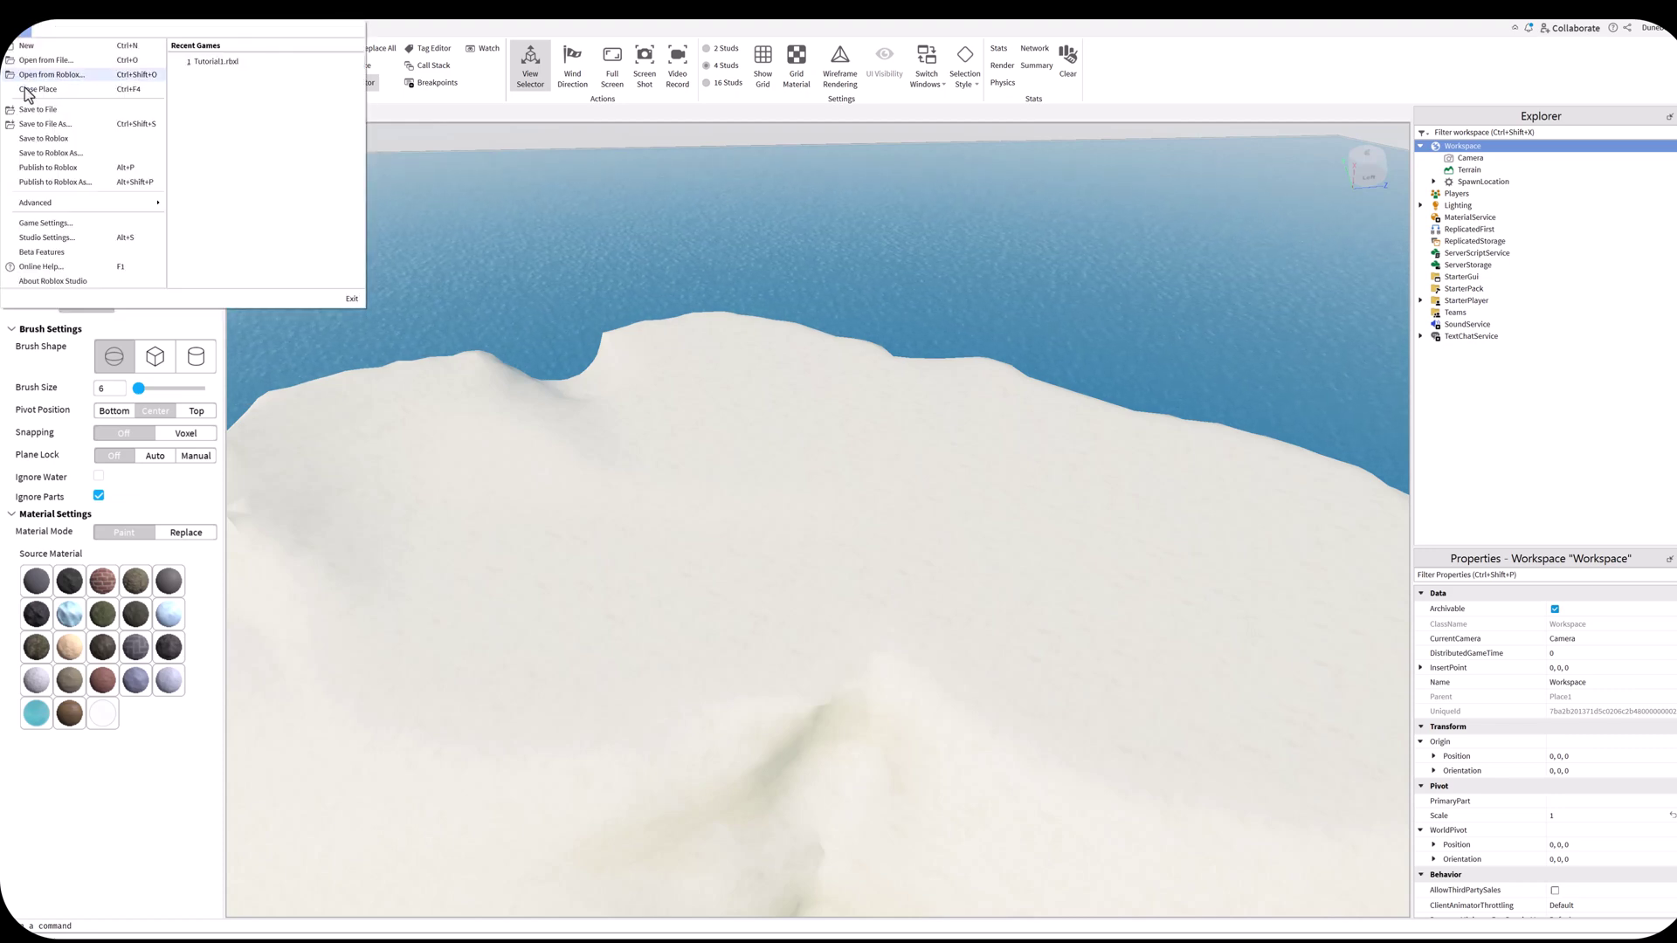
left_click(42, 139)
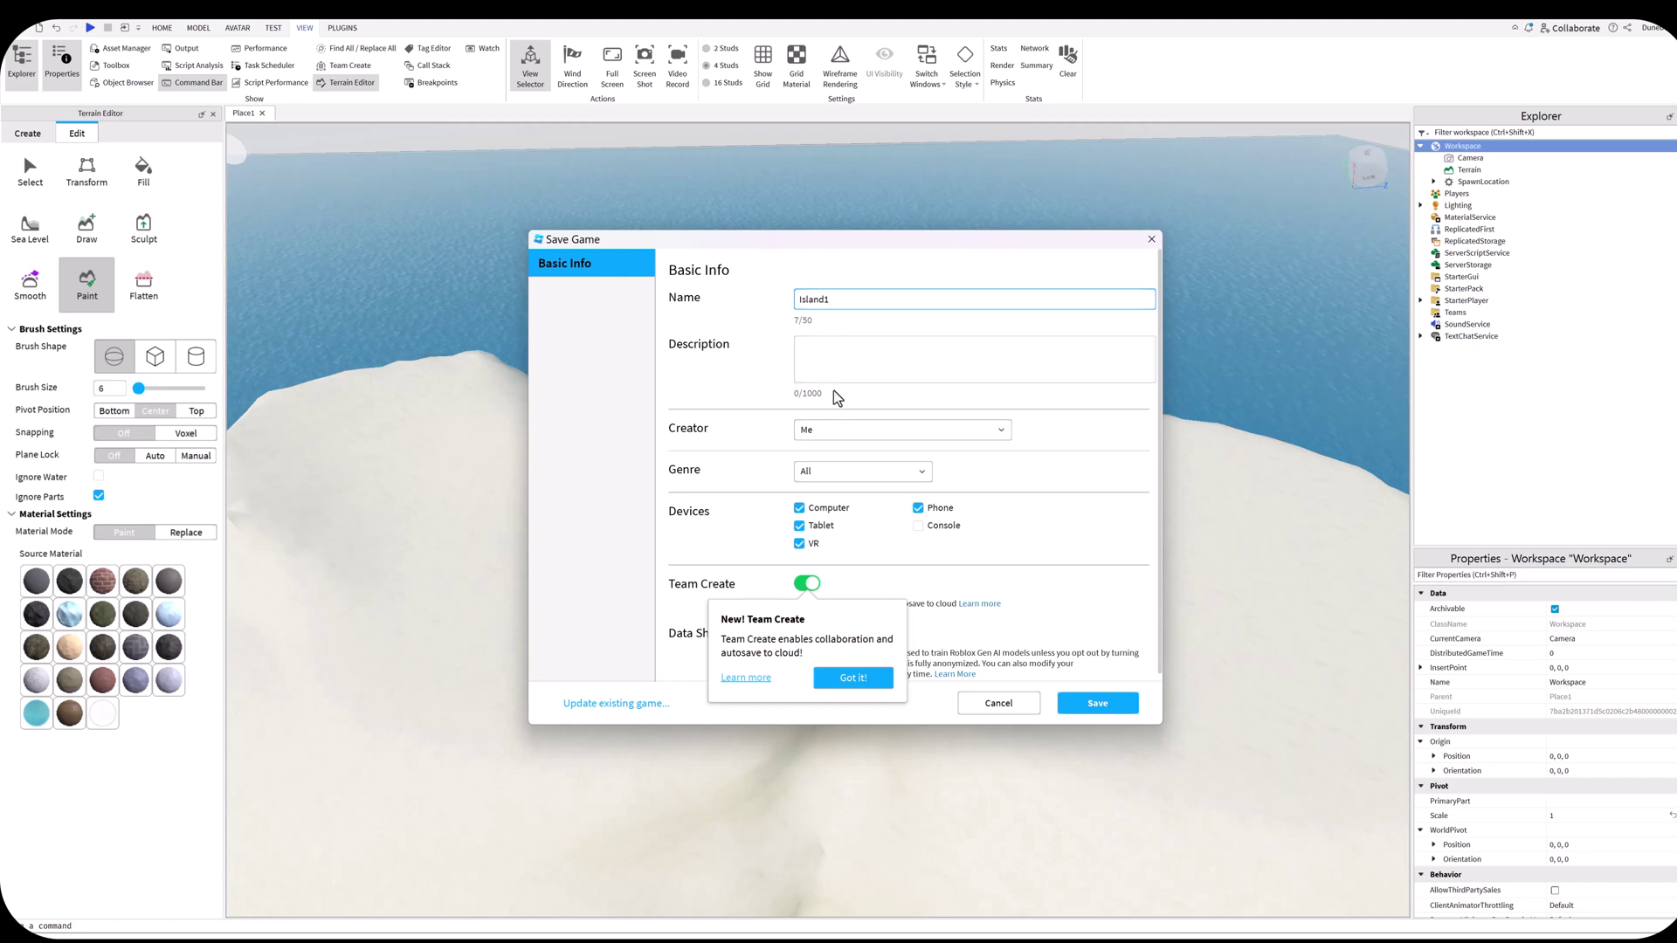
left_click(848, 677)
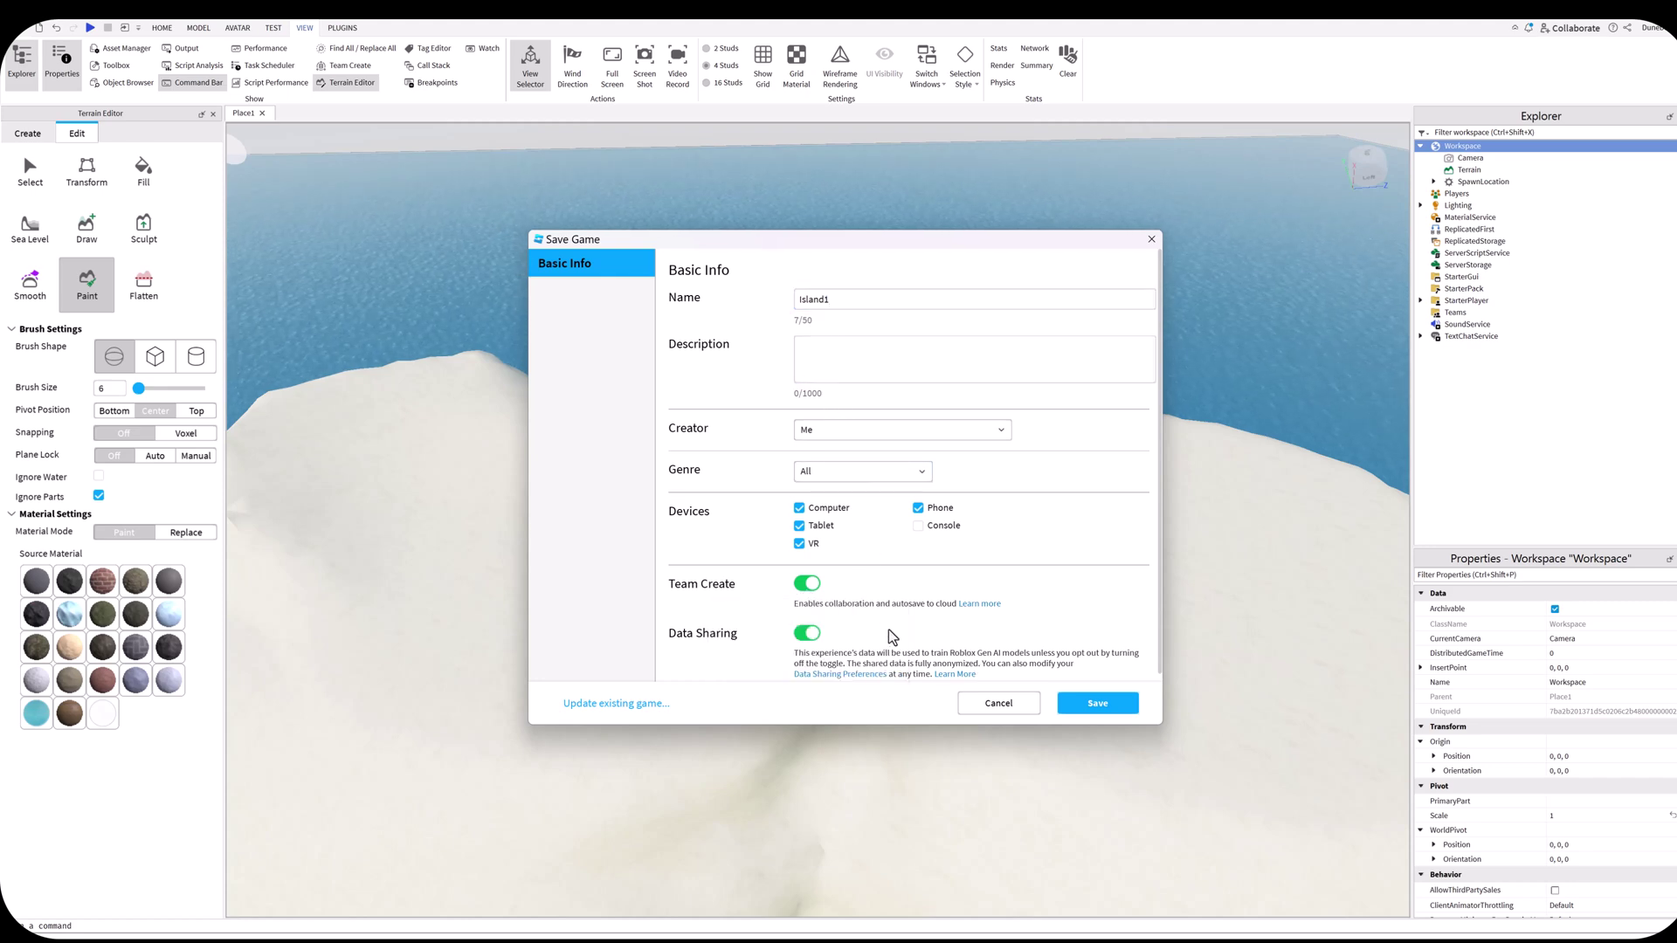
left_click(807, 582)
scroll(896, 621, "down", 1)
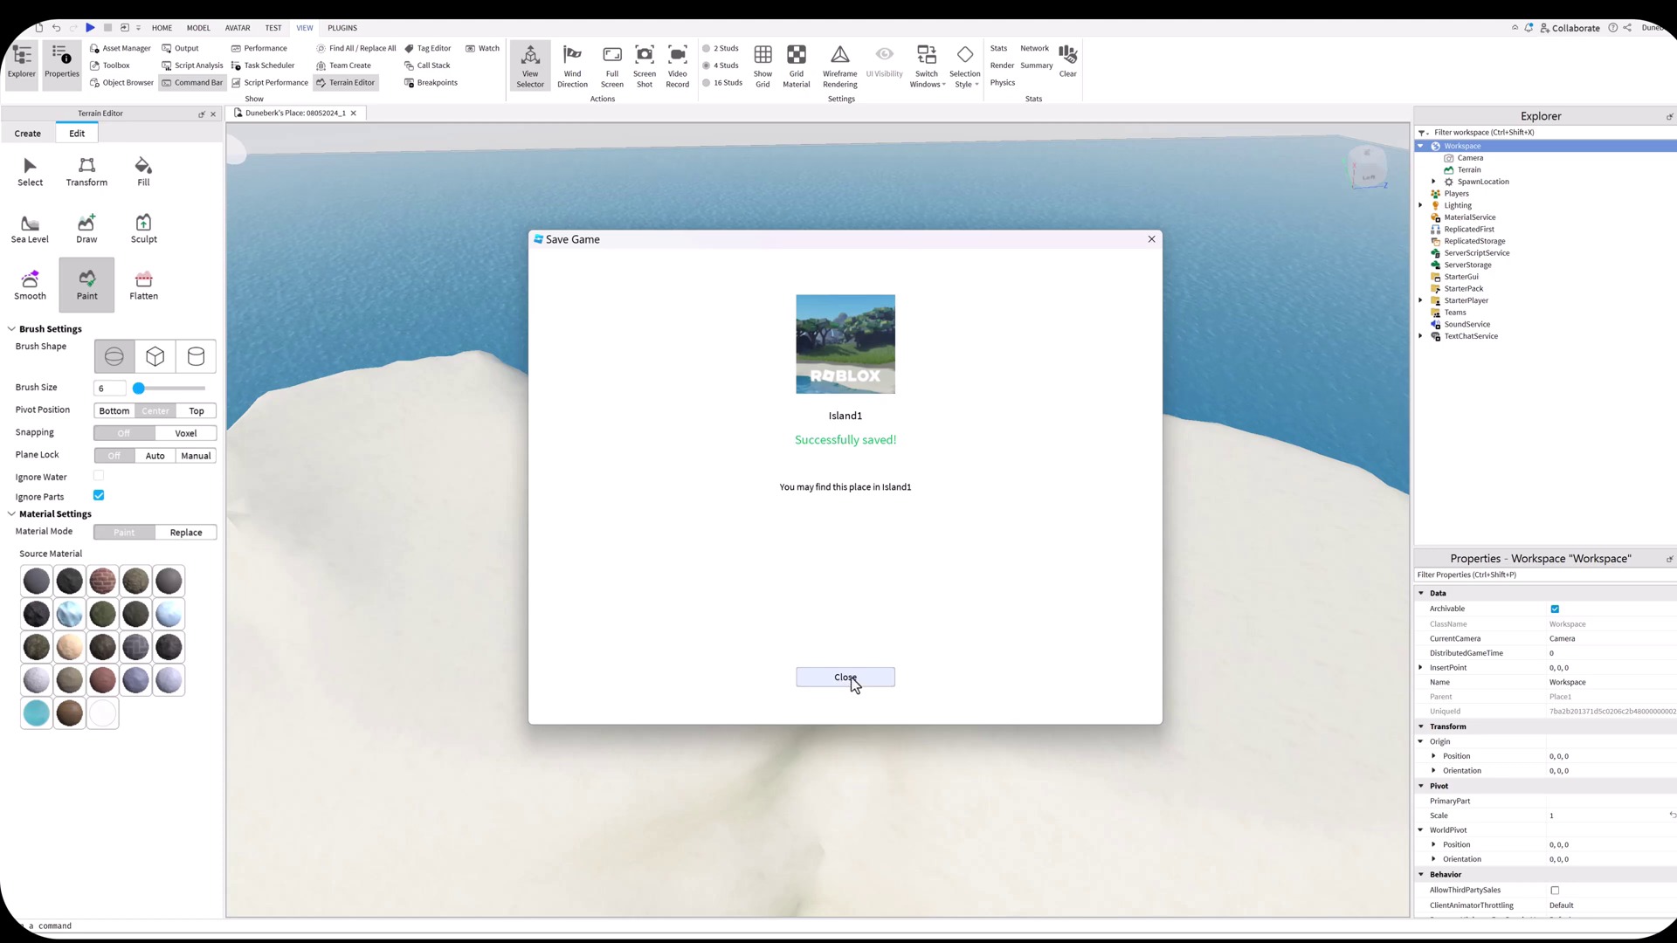
left_click(850, 678)
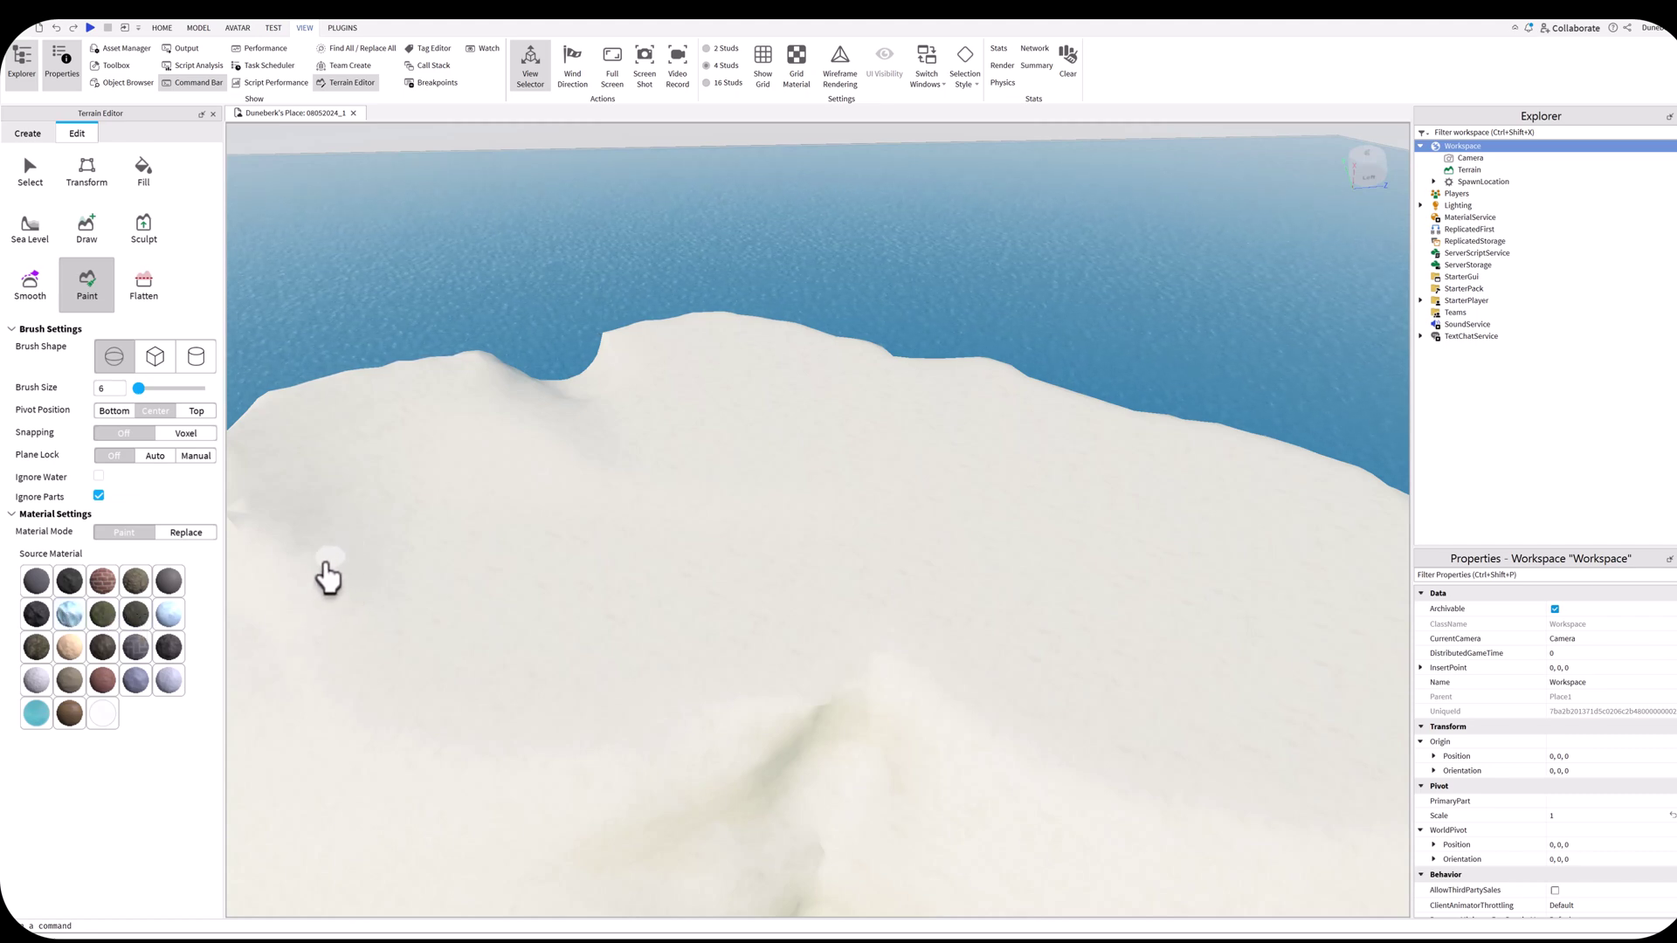
Paint grass over the island's top surface with a spherical brush of size 6, leaving a sand beach around the rim.
mouse_move(323, 580)
left_mouse_down()
mouse_move(320, 505)
mouse_move(380, 456)
mouse_move(440, 457)
mouse_move(544, 514)
mouse_move(436, 613)
mouse_move(471, 726)
mouse_move(643, 758)
mouse_move(769, 653)
mouse_move(781, 536)
mouse_move(484, 570)
mouse_move(702, 511)
mouse_move(586, 525)
mouse_move(585, 405)
mouse_move(704, 381)
mouse_move(819, 405)
mouse_move(676, 369)
mouse_move(653, 337)
mouse_move(850, 375)
mouse_move(965, 462)
mouse_move(1313, 581)
mouse_move(1208, 676)
mouse_move(792, 573)
mouse_move(856, 482)
mouse_move(1046, 494)
mouse_move(1073, 418)
mouse_move(970, 413)
mouse_move(962, 389)
mouse_move(1278, 459)
mouse_move(1312, 501)
mouse_move(1347, 632)
mouse_move(1343, 749)
mouse_move(1247, 810)
mouse_move(1096, 848)
mouse_move(1020, 820)
mouse_move(946, 738)
left_mouse_up()
scroll(946, 739, "down", 5)
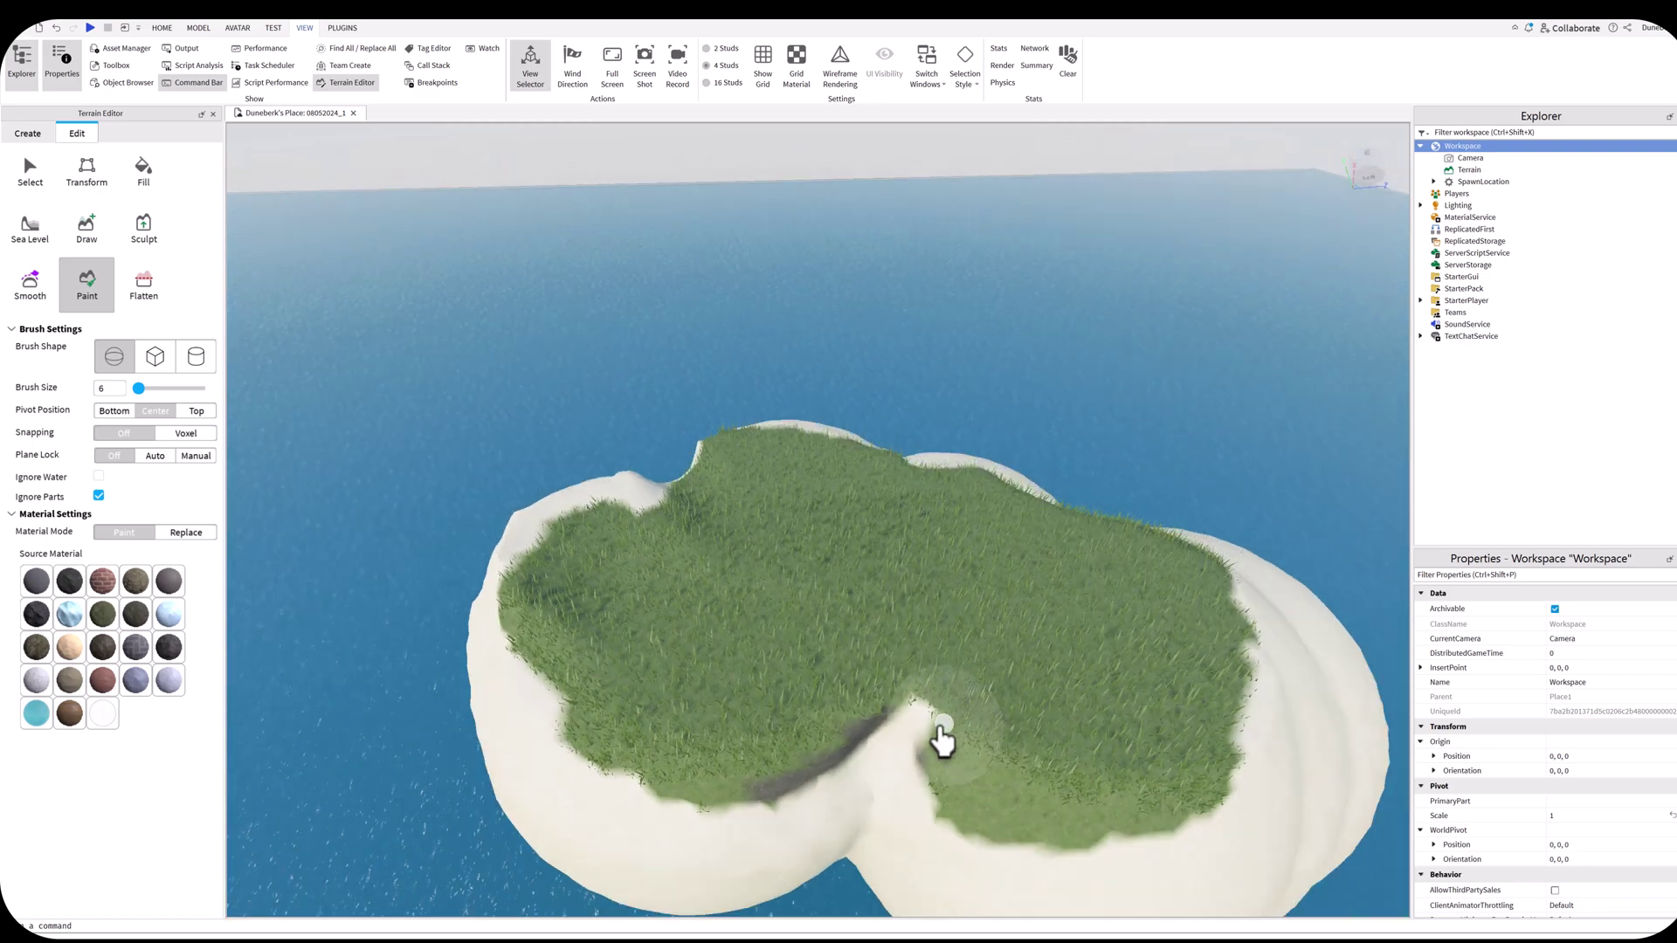
mouse_move(1116, 773)
left_mouse_down()
mouse_move(1319, 750)
mouse_move(1310, 668)
mouse_move(1223, 600)
mouse_move(1272, 675)
mouse_move(1122, 674)
left_mouse_up()
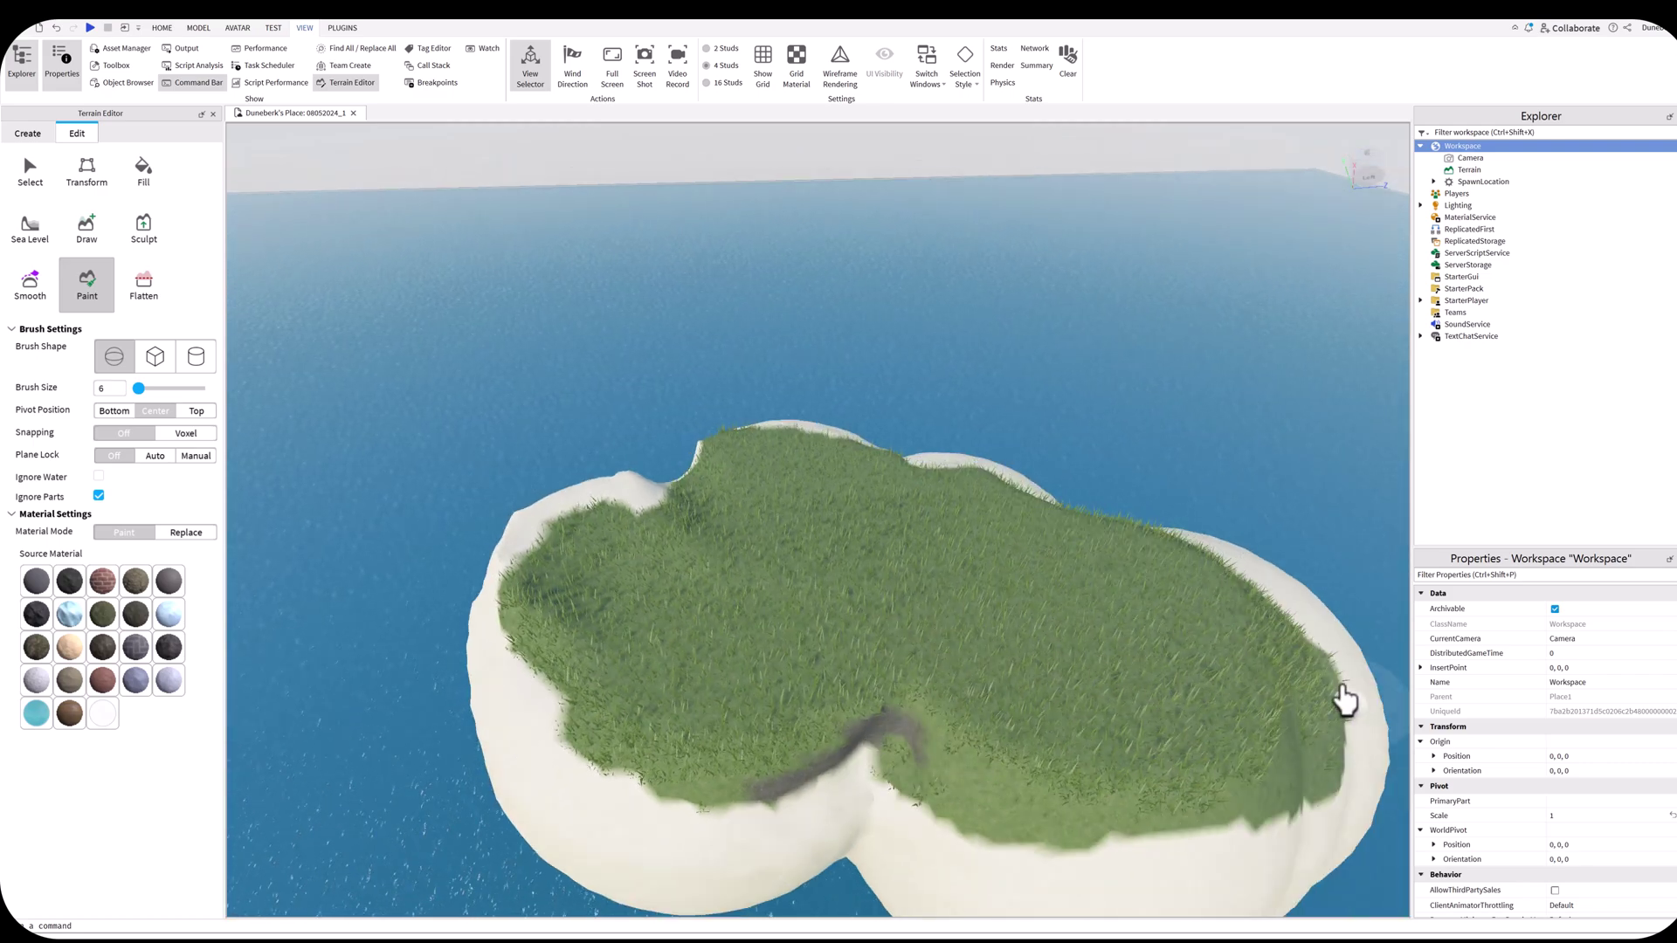
right_click_drag(1302, 638, 1273, 568)
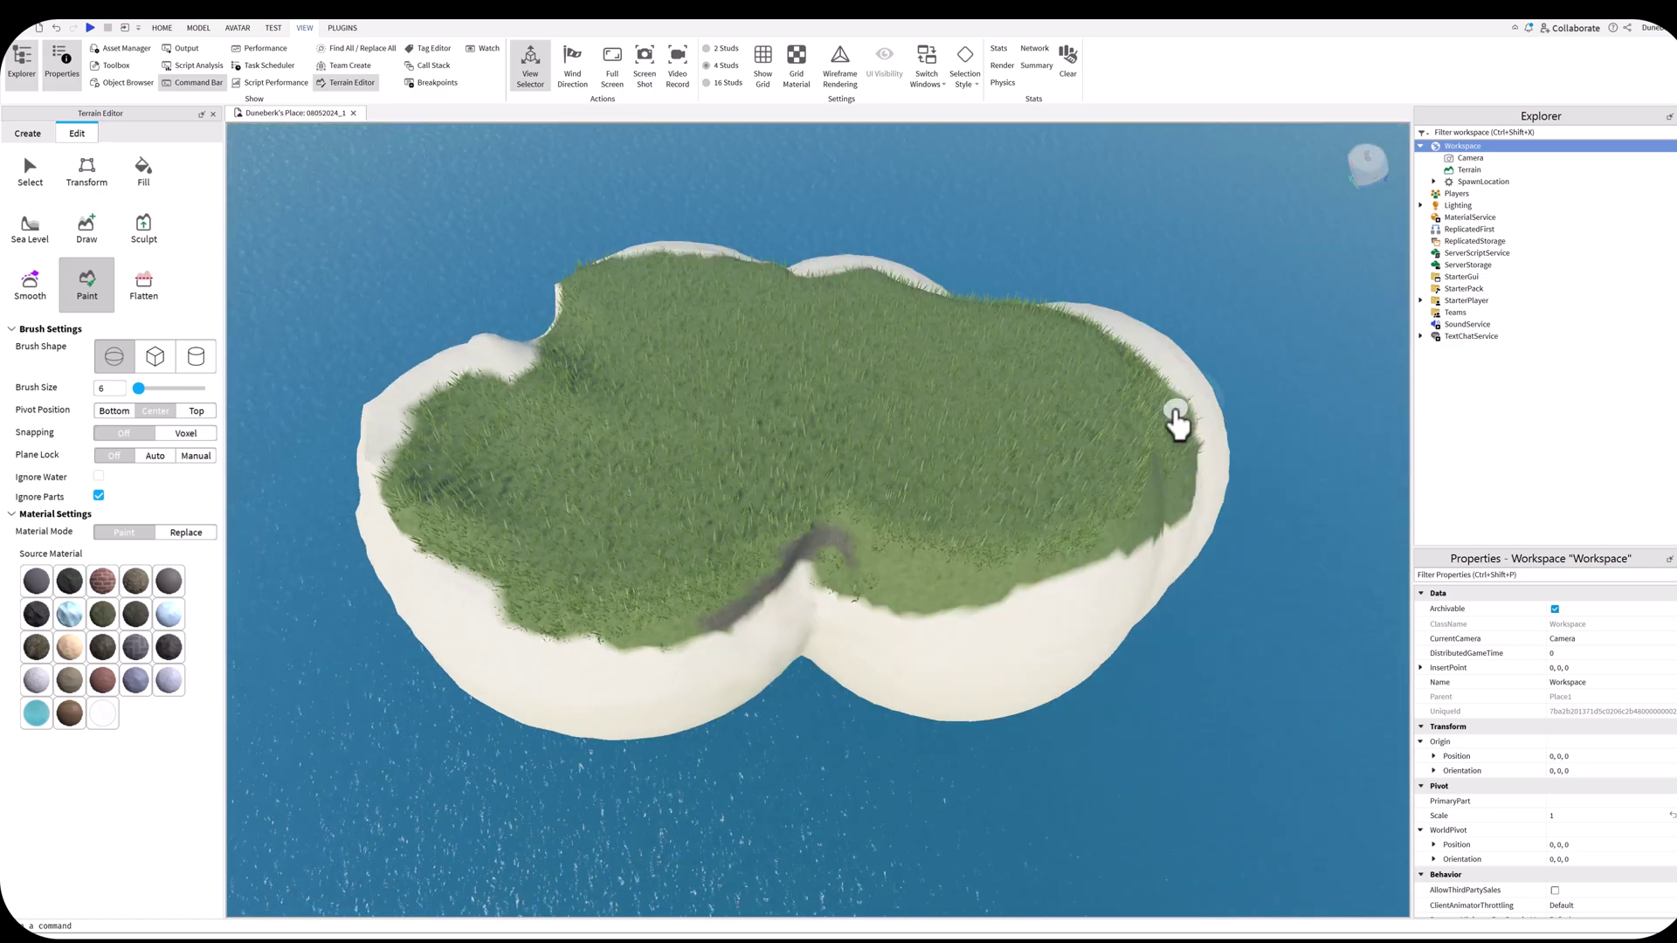
Repaint one outer rim with the sandy beach material and extend the grass over the opposite rim, using a spherical brush of size 6.
left_click(70, 651)
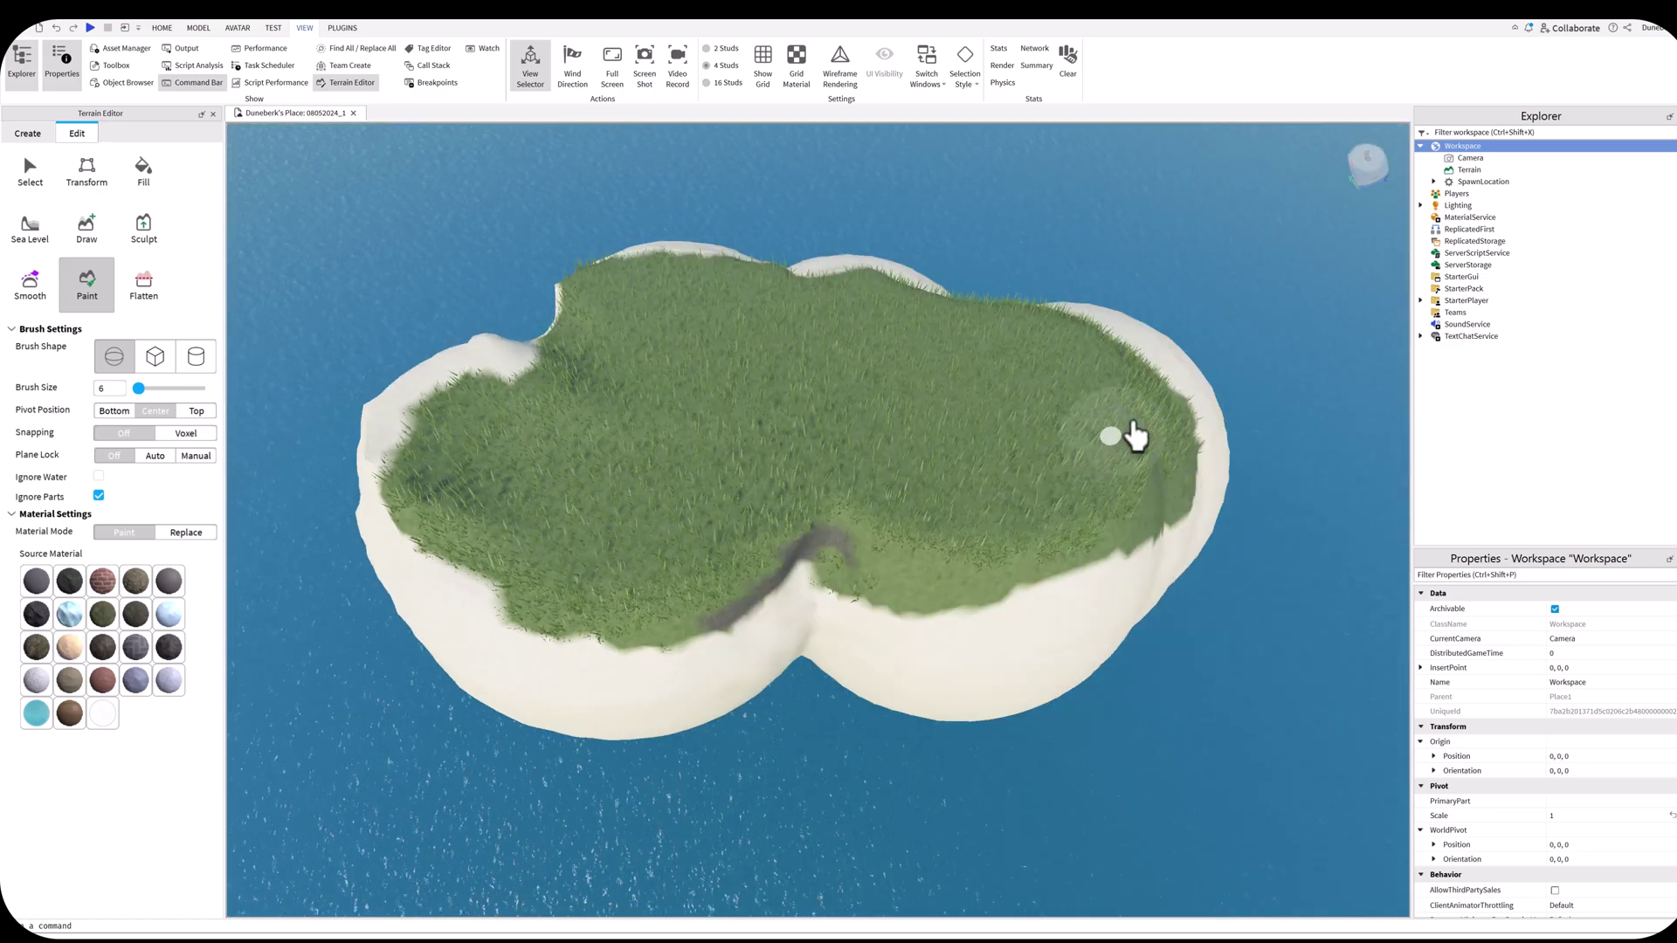
mouse_move(1187, 407)
left_mouse_down()
mouse_move(1202, 460)
mouse_move(1160, 400)
mouse_move(1187, 490)
mouse_move(1183, 516)
mouse_move(1170, 441)
mouse_move(1157, 535)
mouse_move(1193, 424)
mouse_move(1126, 348)
mouse_move(1165, 445)
mouse_move(1141, 367)
mouse_move(1112, 344)
mouse_move(1190, 337)
left_mouse_up()
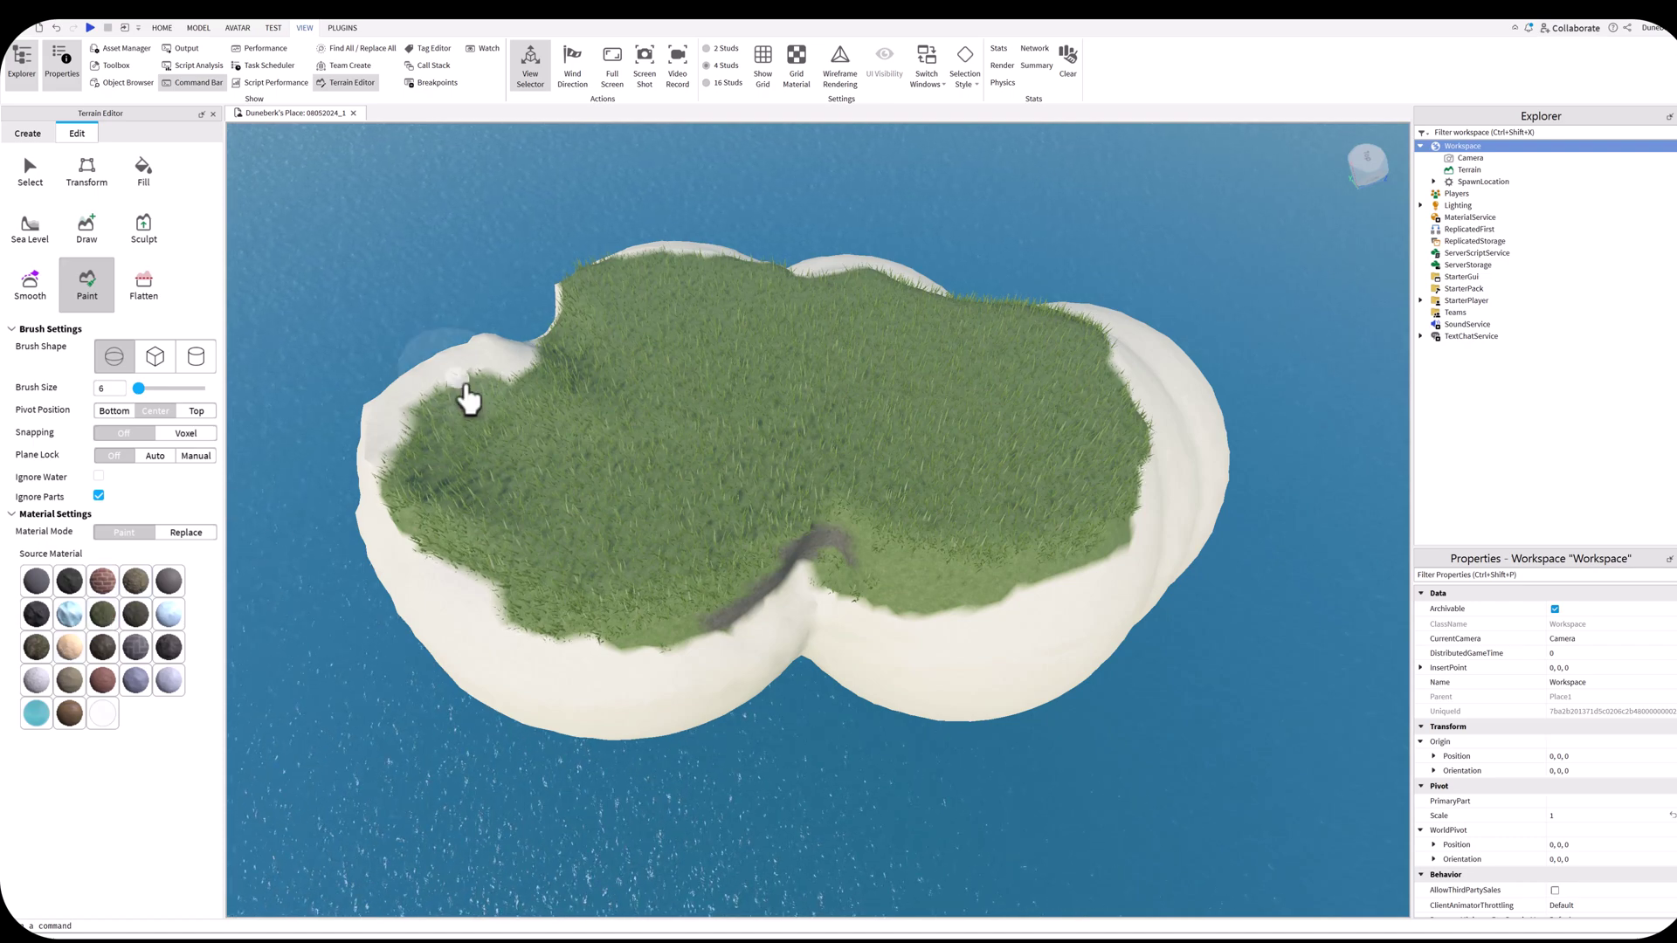
mouse_move(472, 396)
left_mouse_down()
mouse_move(427, 447)
mouse_move(494, 388)
left_mouse_up()
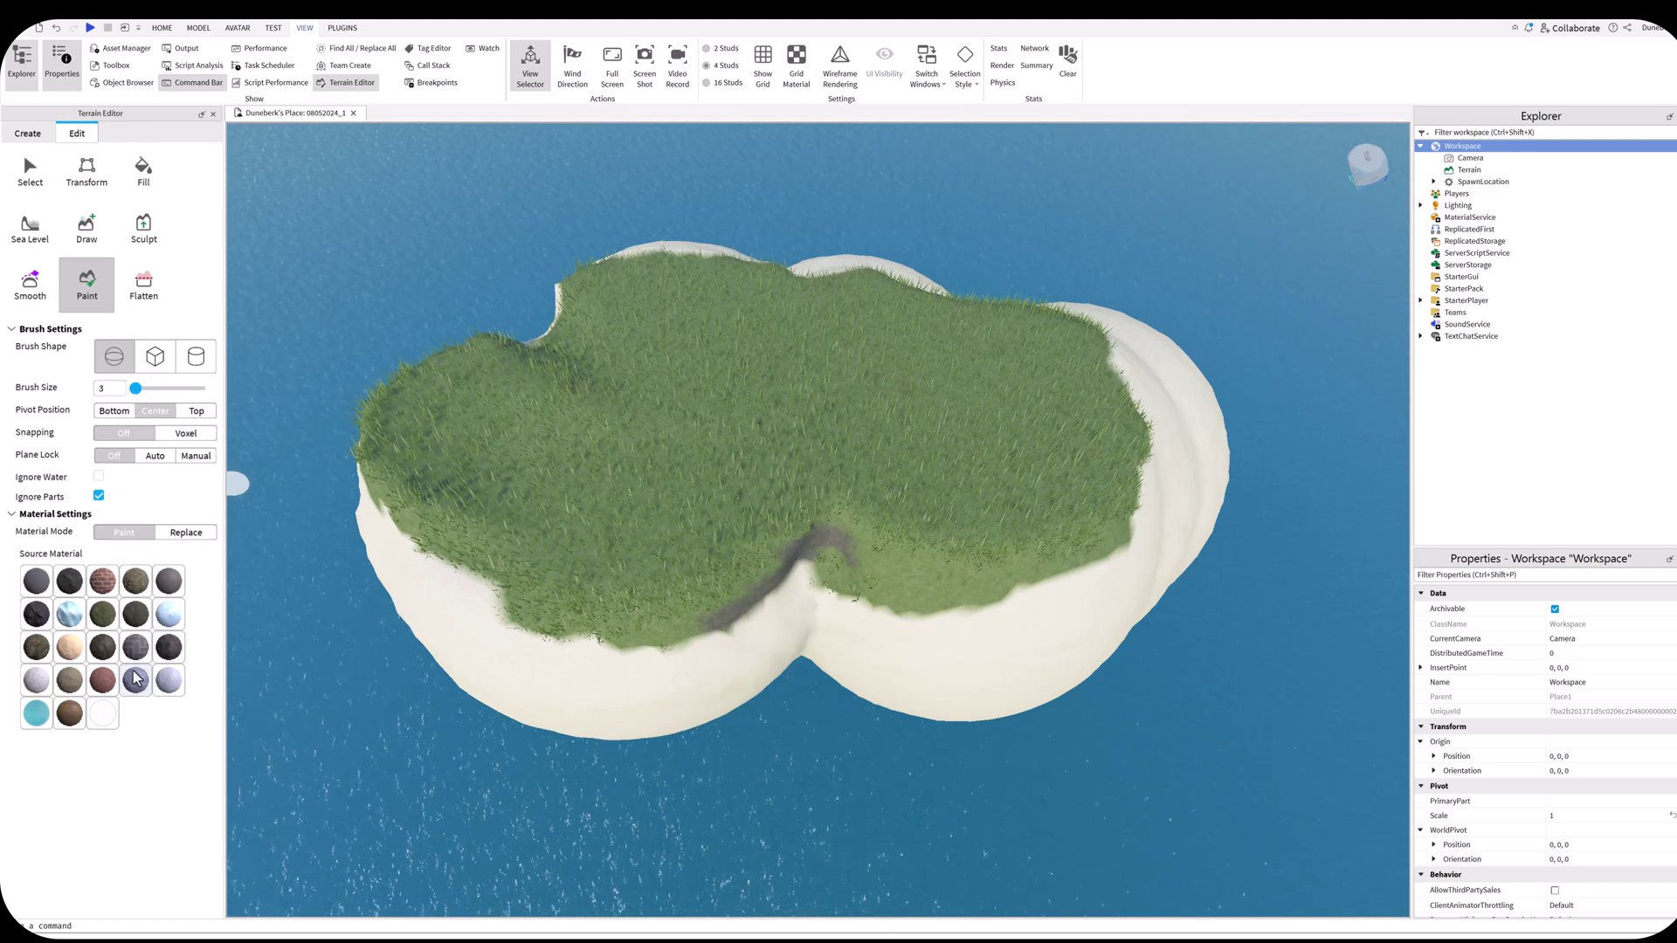
Paint smooth, bladeless grass along the edges of the grassy top and onto the back slopes, using a spherical brush of size 3.
left_click(36, 651)
mouse_move(405, 490)
left_mouse_down()
mouse_move(451, 551)
mouse_move(528, 569)
mouse_move(760, 561)
mouse_move(641, 587)
mouse_move(434, 559)
mouse_move(370, 477)
mouse_move(418, 371)
mouse_move(518, 341)
mouse_move(572, 284)
mouse_move(640, 262)
mouse_move(946, 287)
mouse_move(1082, 335)
left_mouse_up()
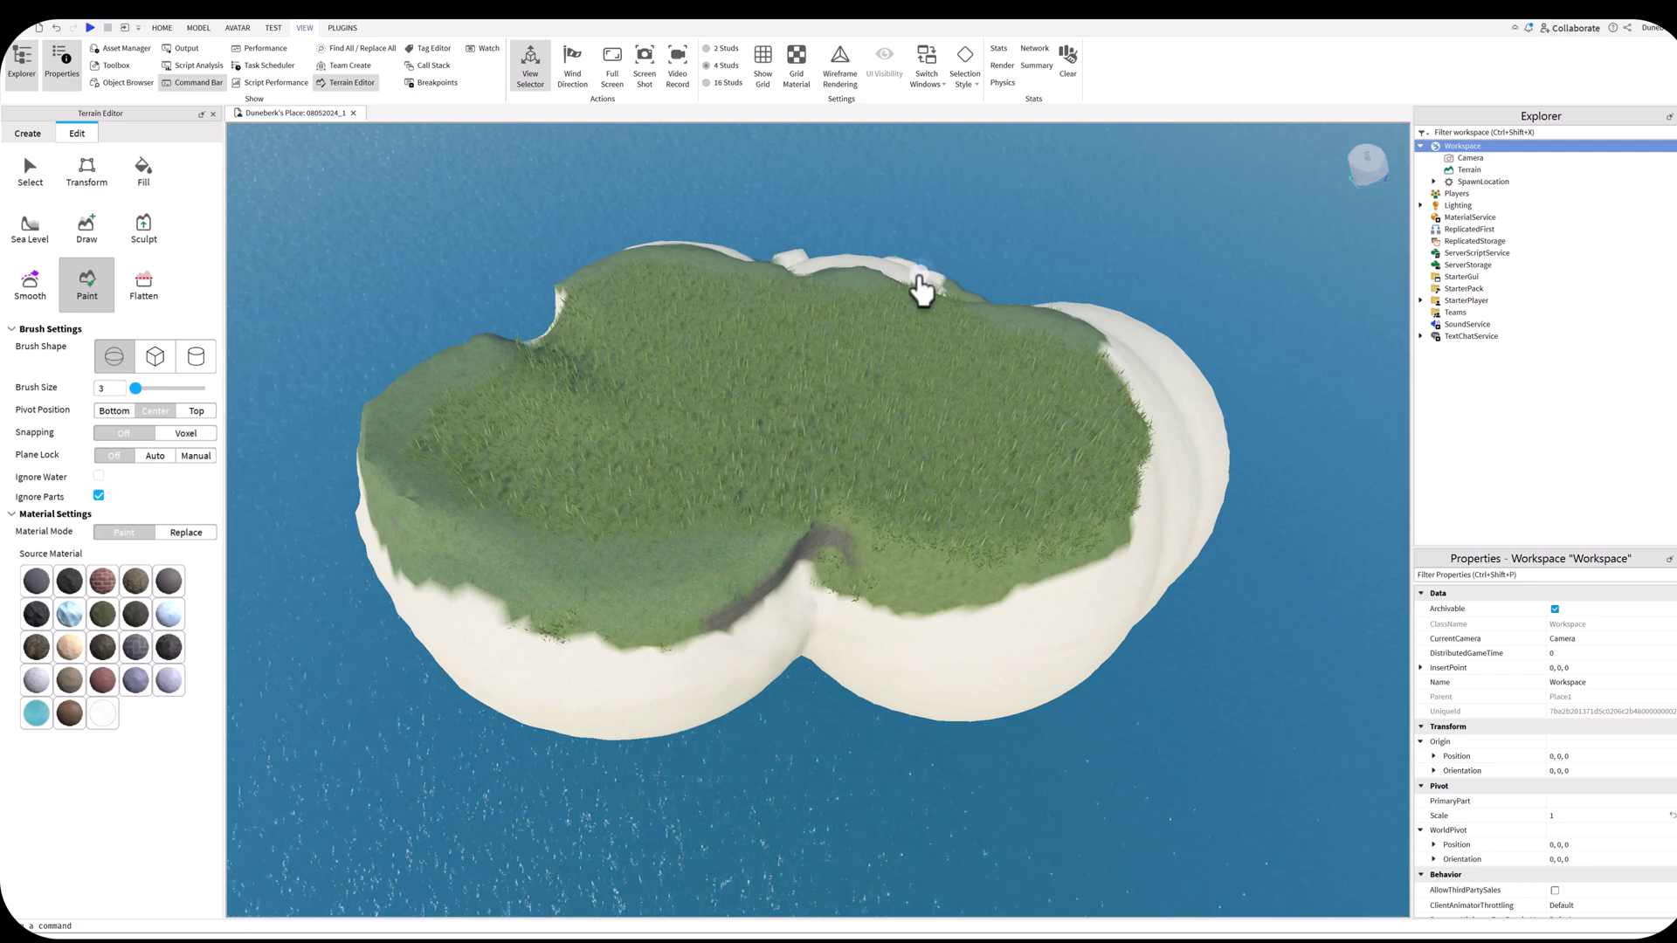
right_click_drag(922, 289, 954, 273)
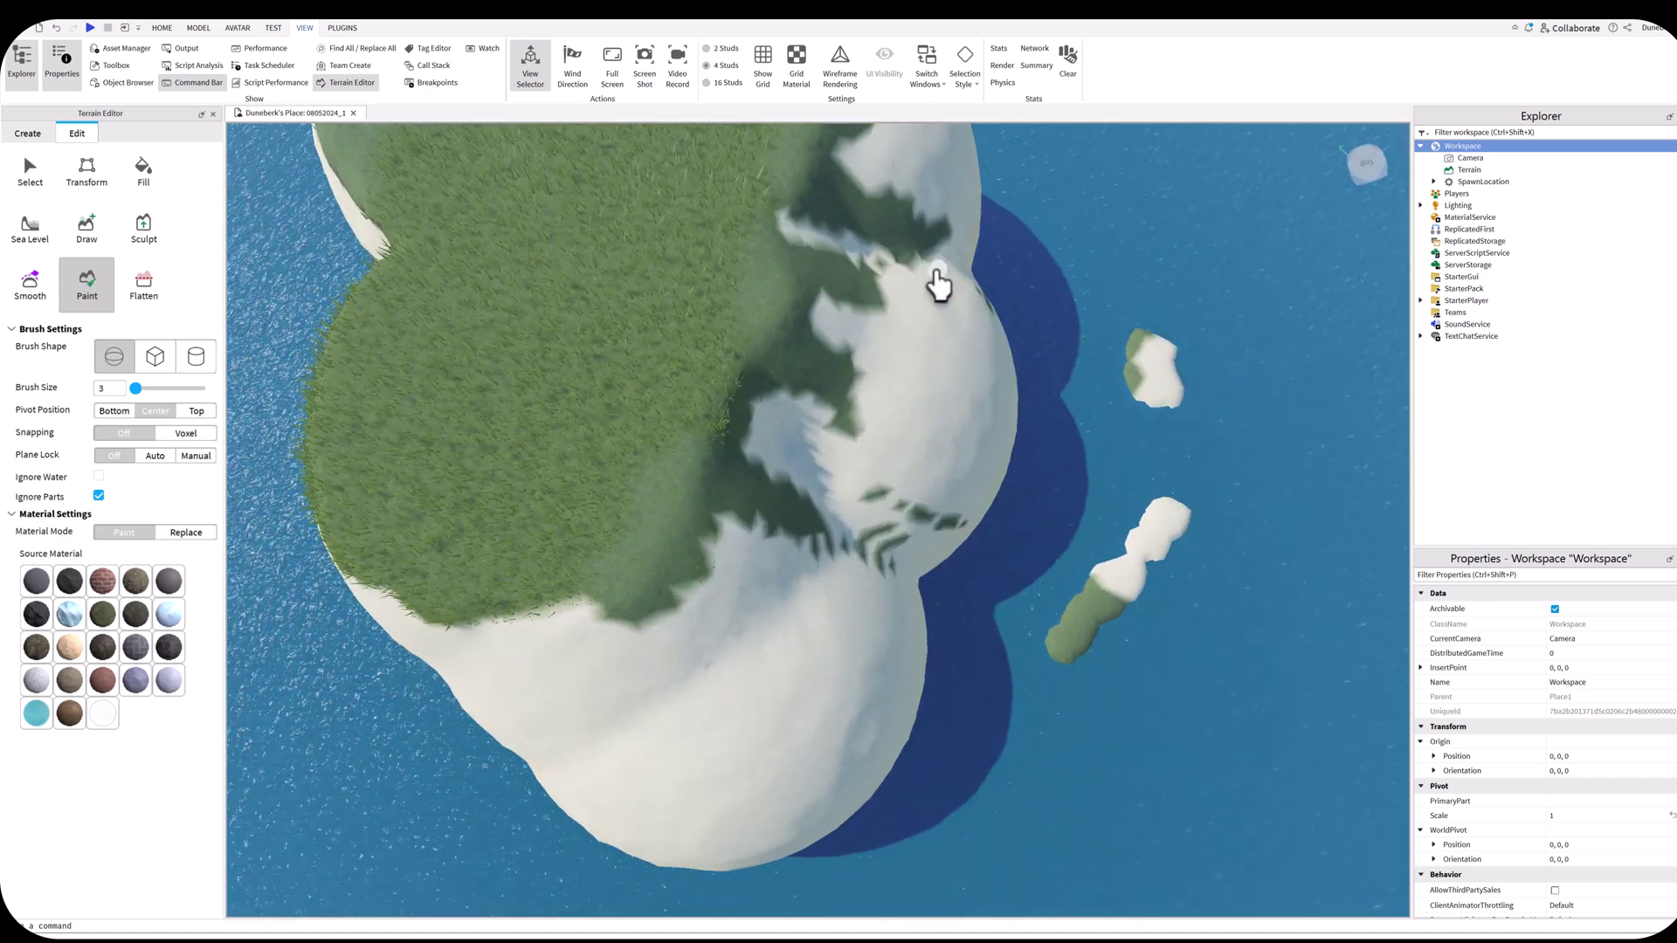
mouse_move(934, 275)
left_mouse_down()
mouse_move(873, 236)
mouse_move(960, 233)
mouse_move(891, 230)
mouse_move(849, 203)
mouse_move(851, 331)
mouse_move(772, 525)
mouse_move(762, 493)
mouse_move(860, 430)
mouse_move(829, 536)
mouse_move(929, 543)
mouse_move(857, 497)
mouse_move(961, 551)
mouse_move(1070, 666)
mouse_move(1117, 582)
mouse_move(1141, 378)
left_mouse_up()
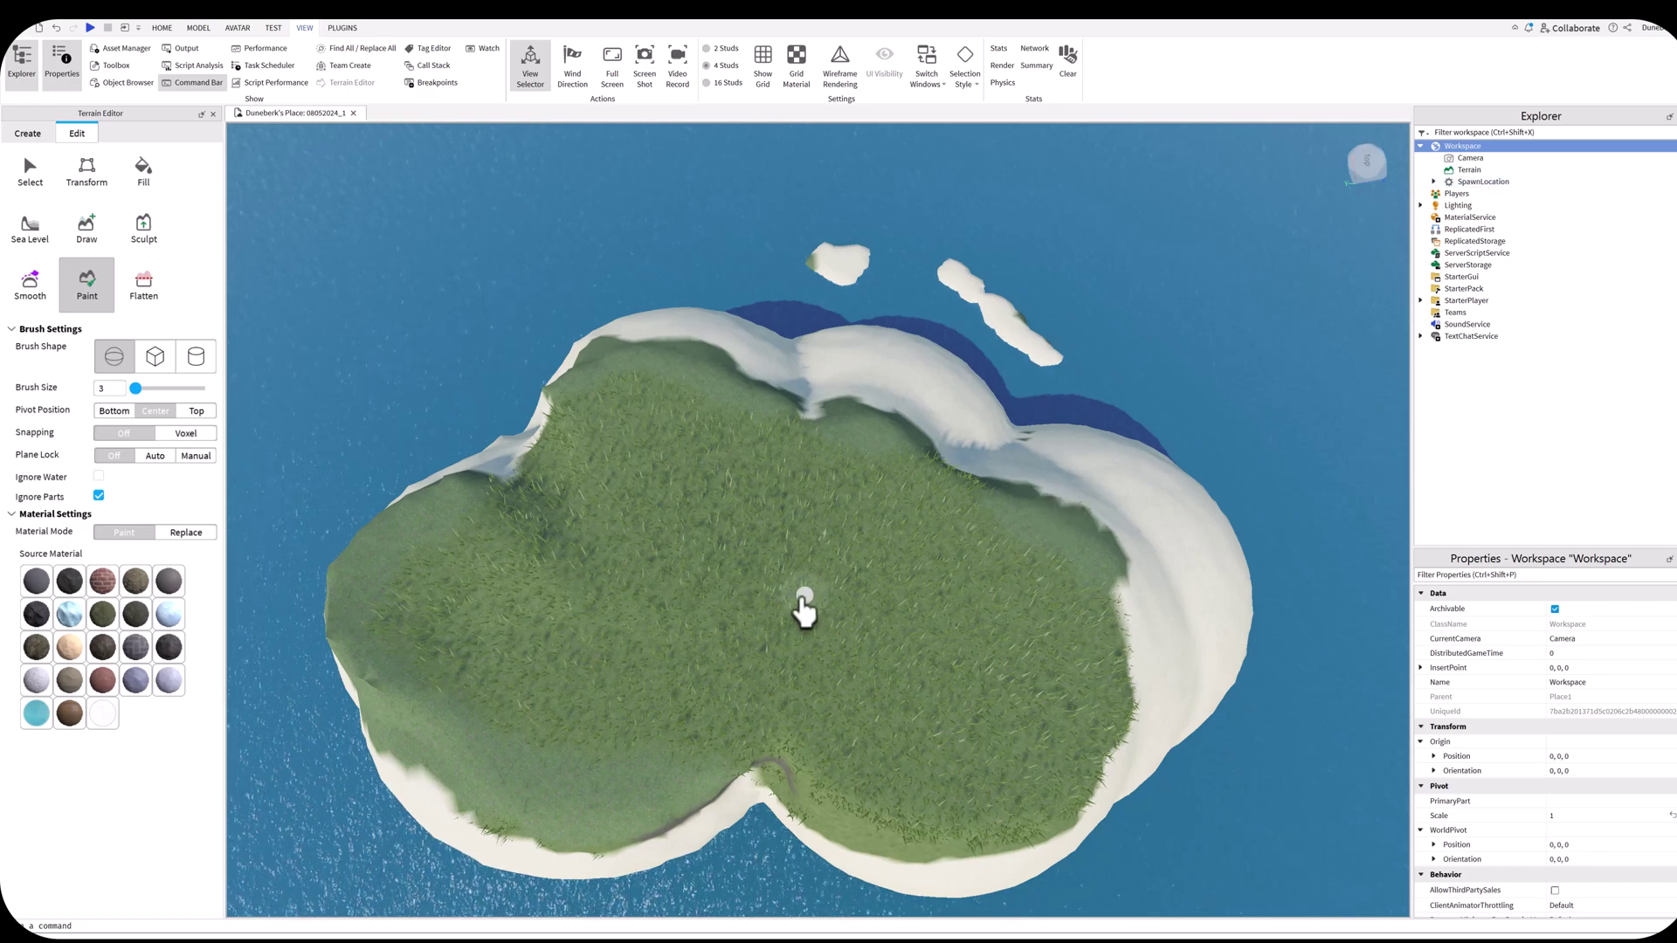
Raise the buried SpawnLocation with the Move tool to a Y position of about 81.5, above the island's surface.
right_click_drag(798, 632, 833, 603)
scroll(830, 598, "up", 5)
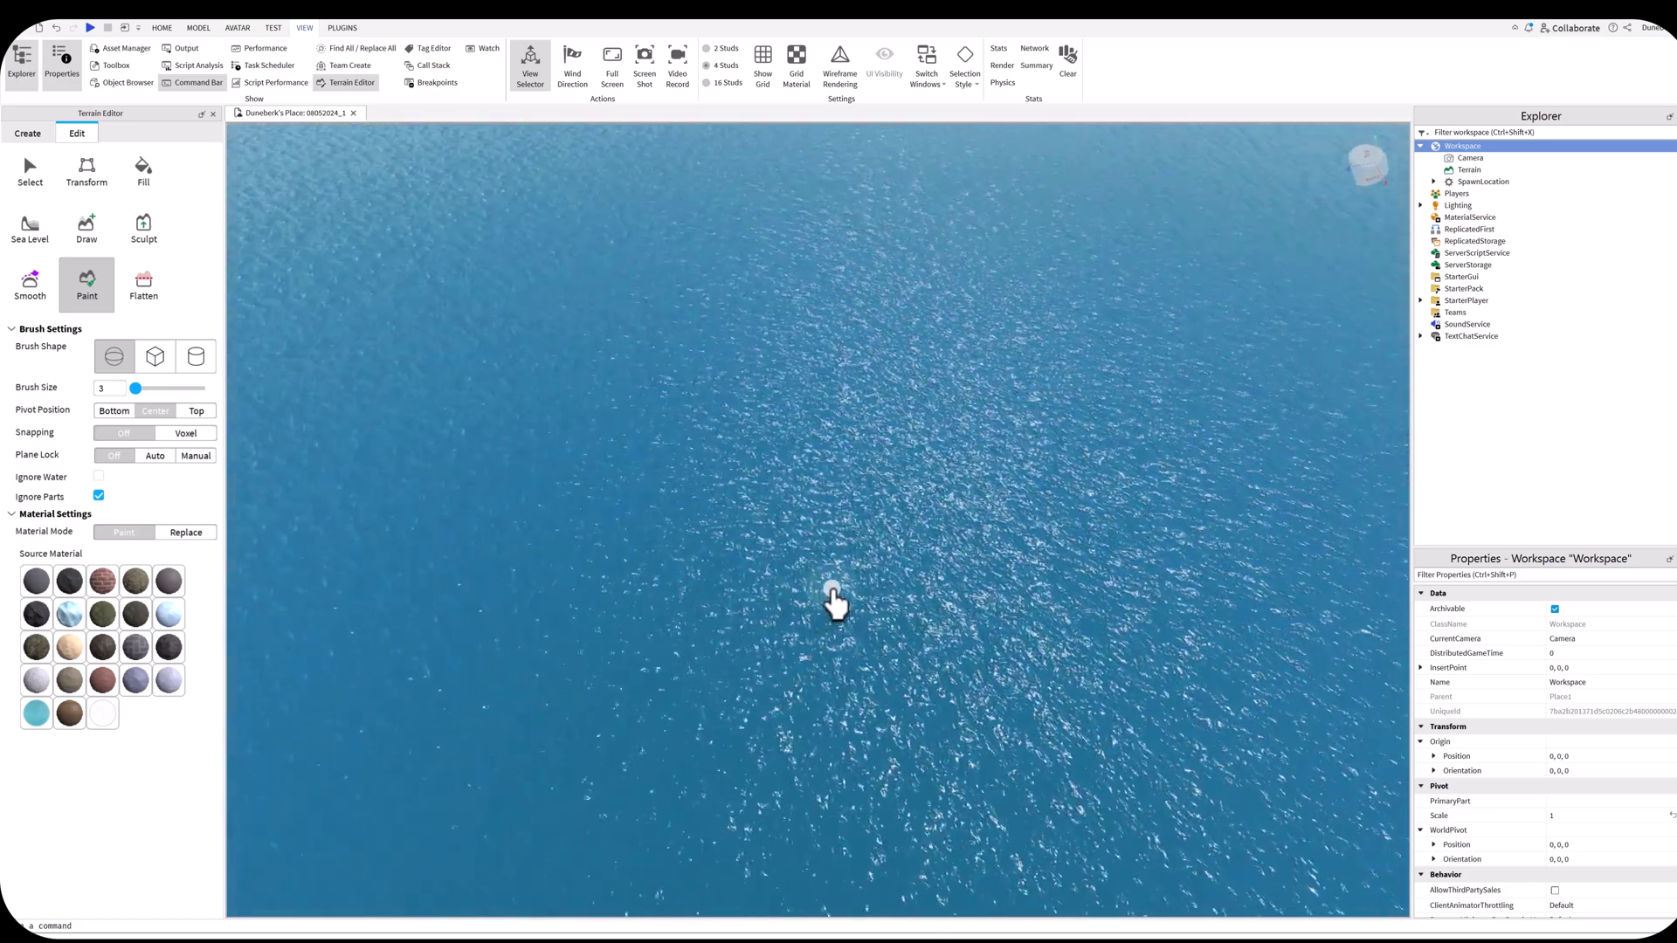
right_click_drag(833, 603, 834, 603)
scroll(834, 603, "down", 5)
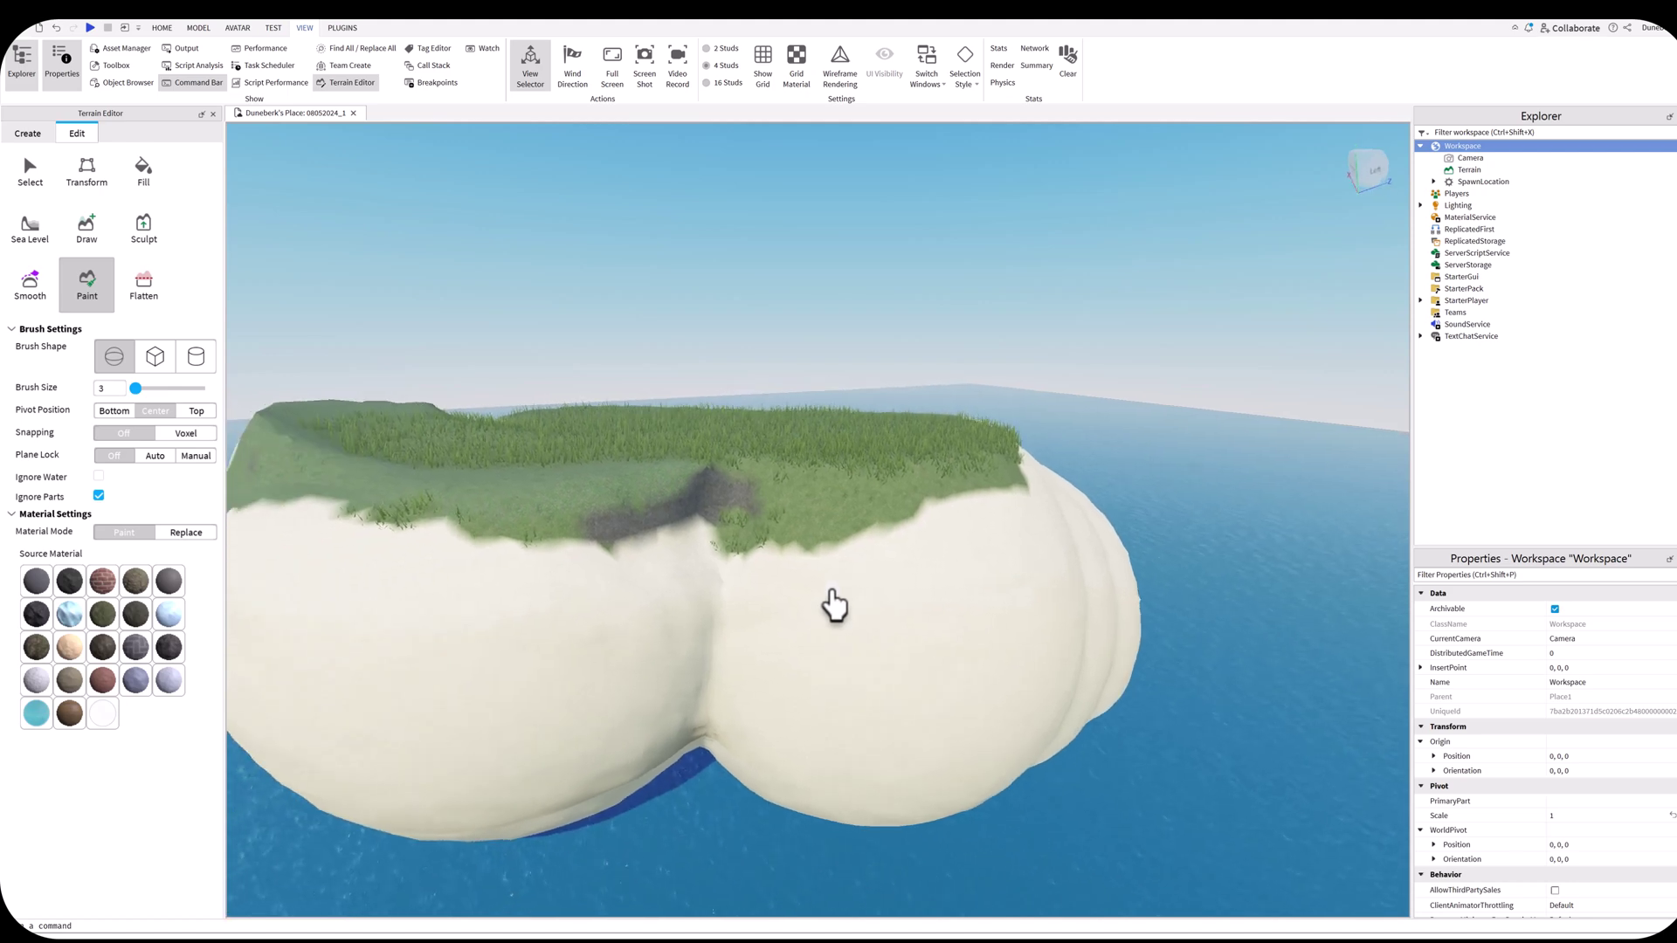
left_click(1490, 182)
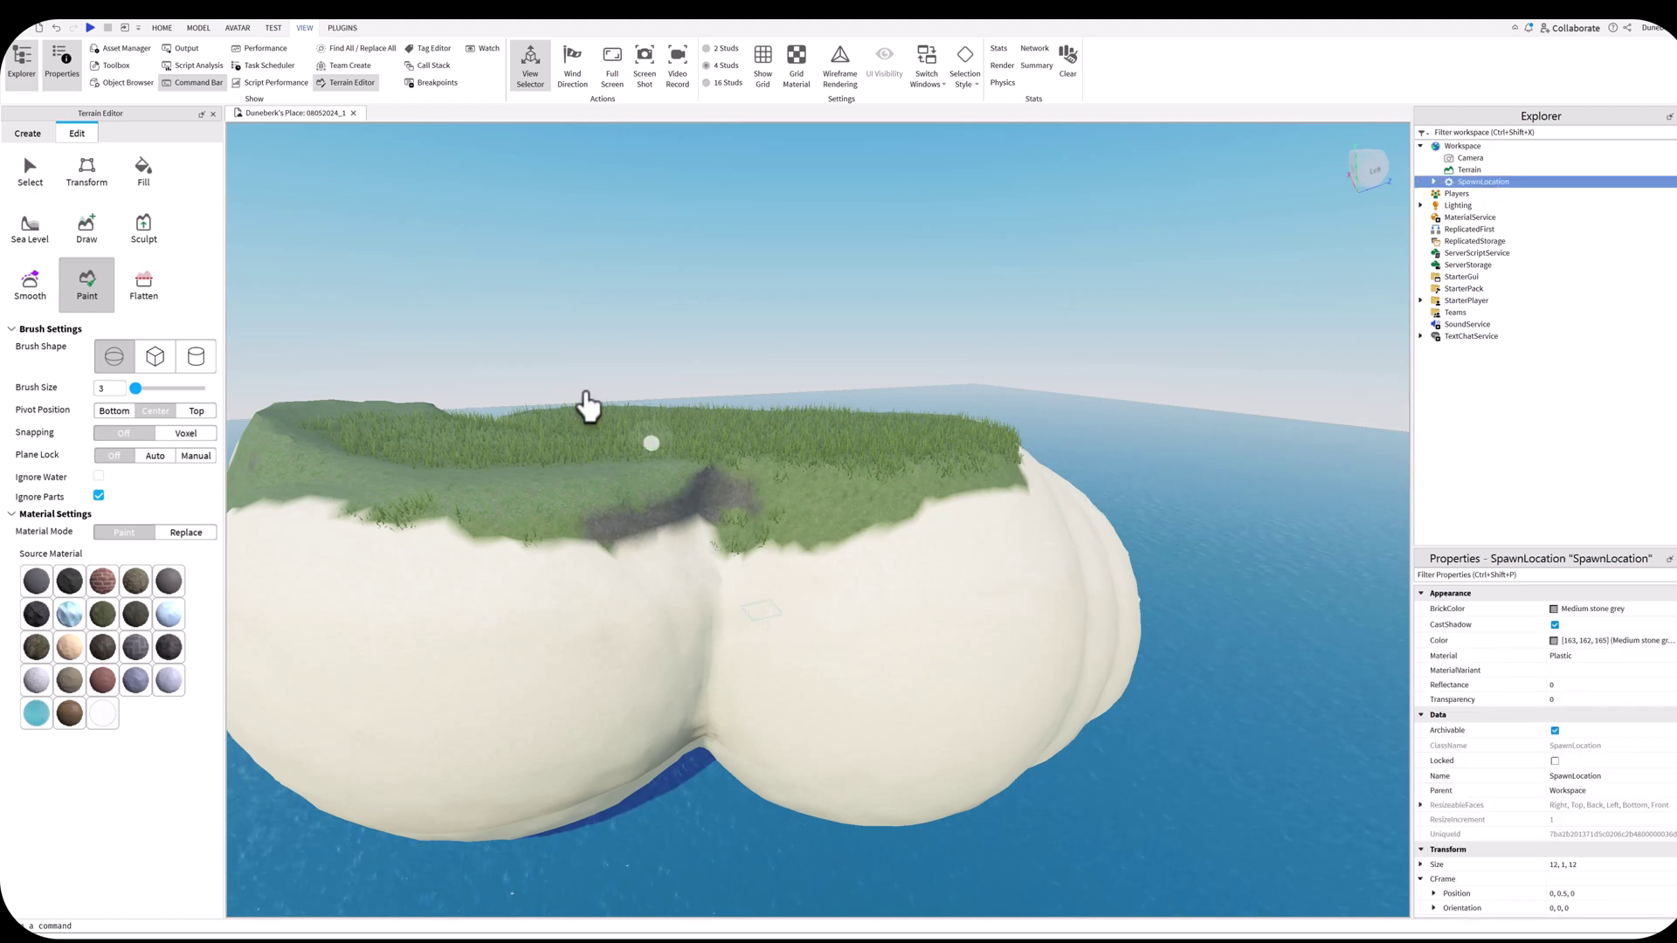
left_click(289, 253)
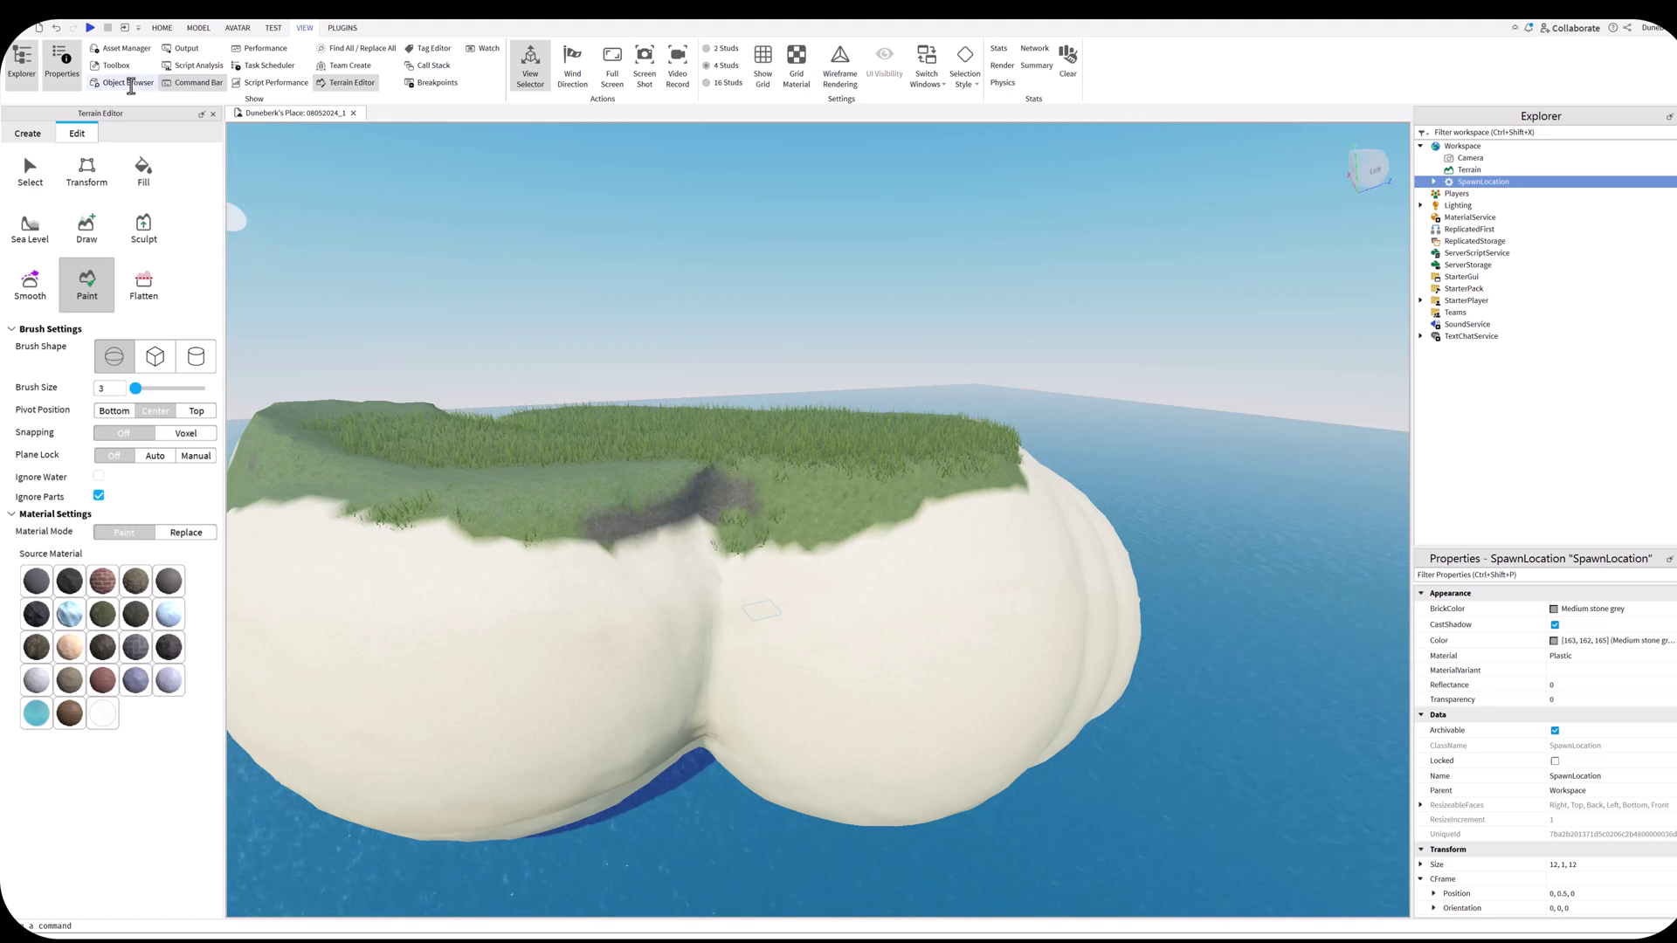
left_click(162, 28)
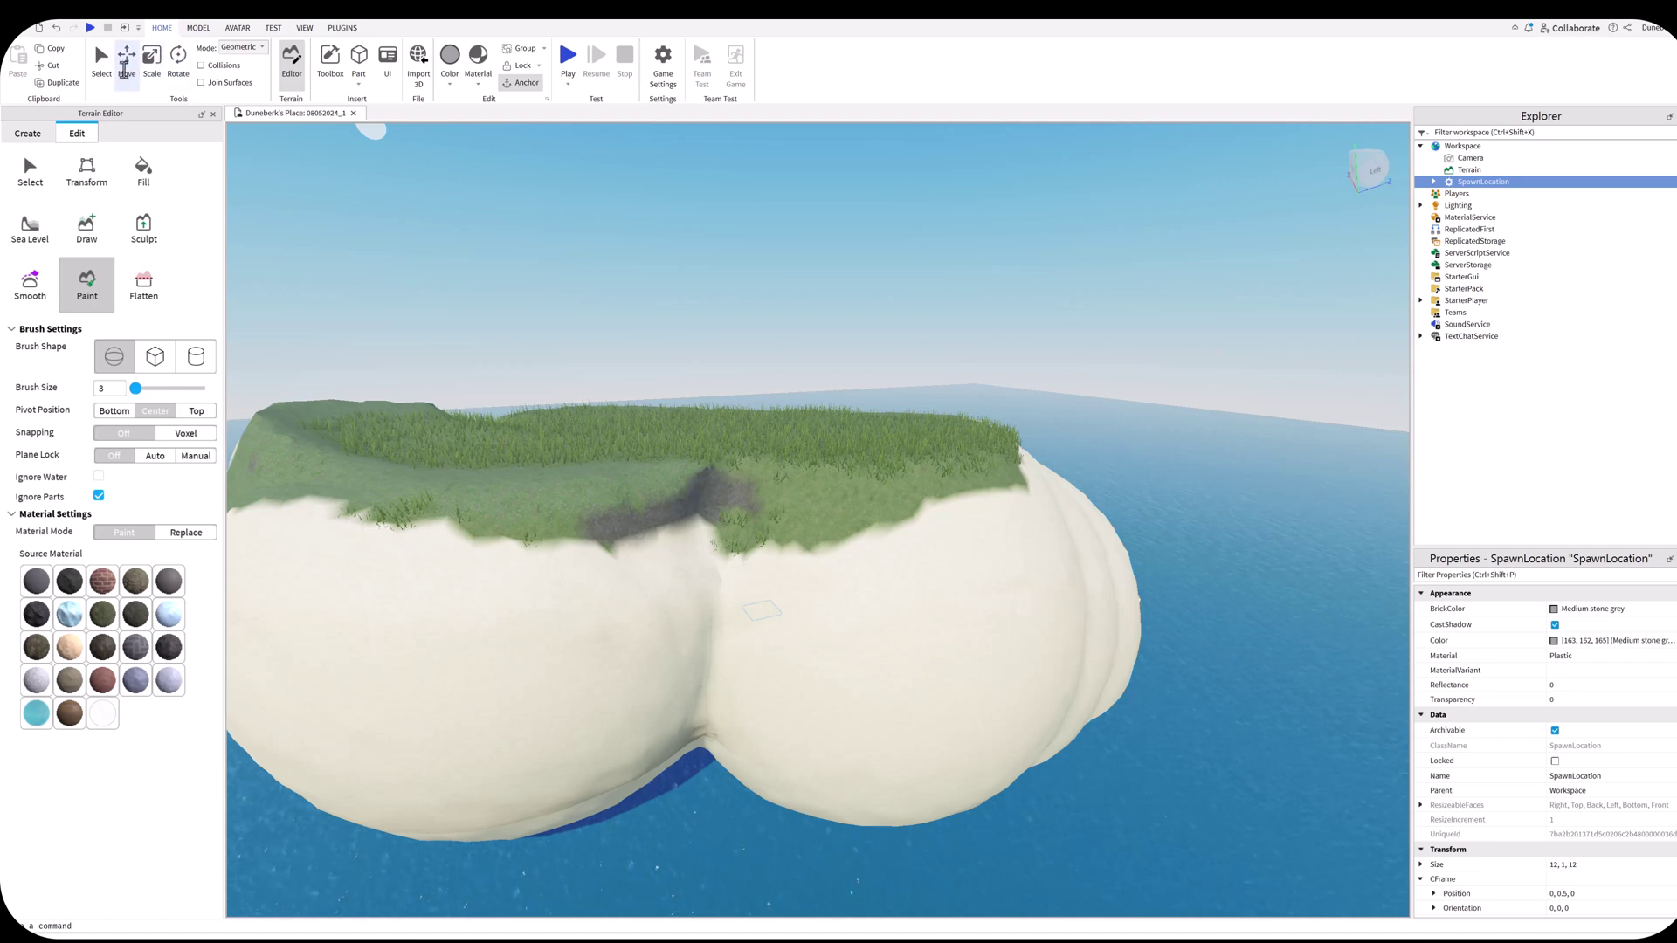
left_click(126, 61)
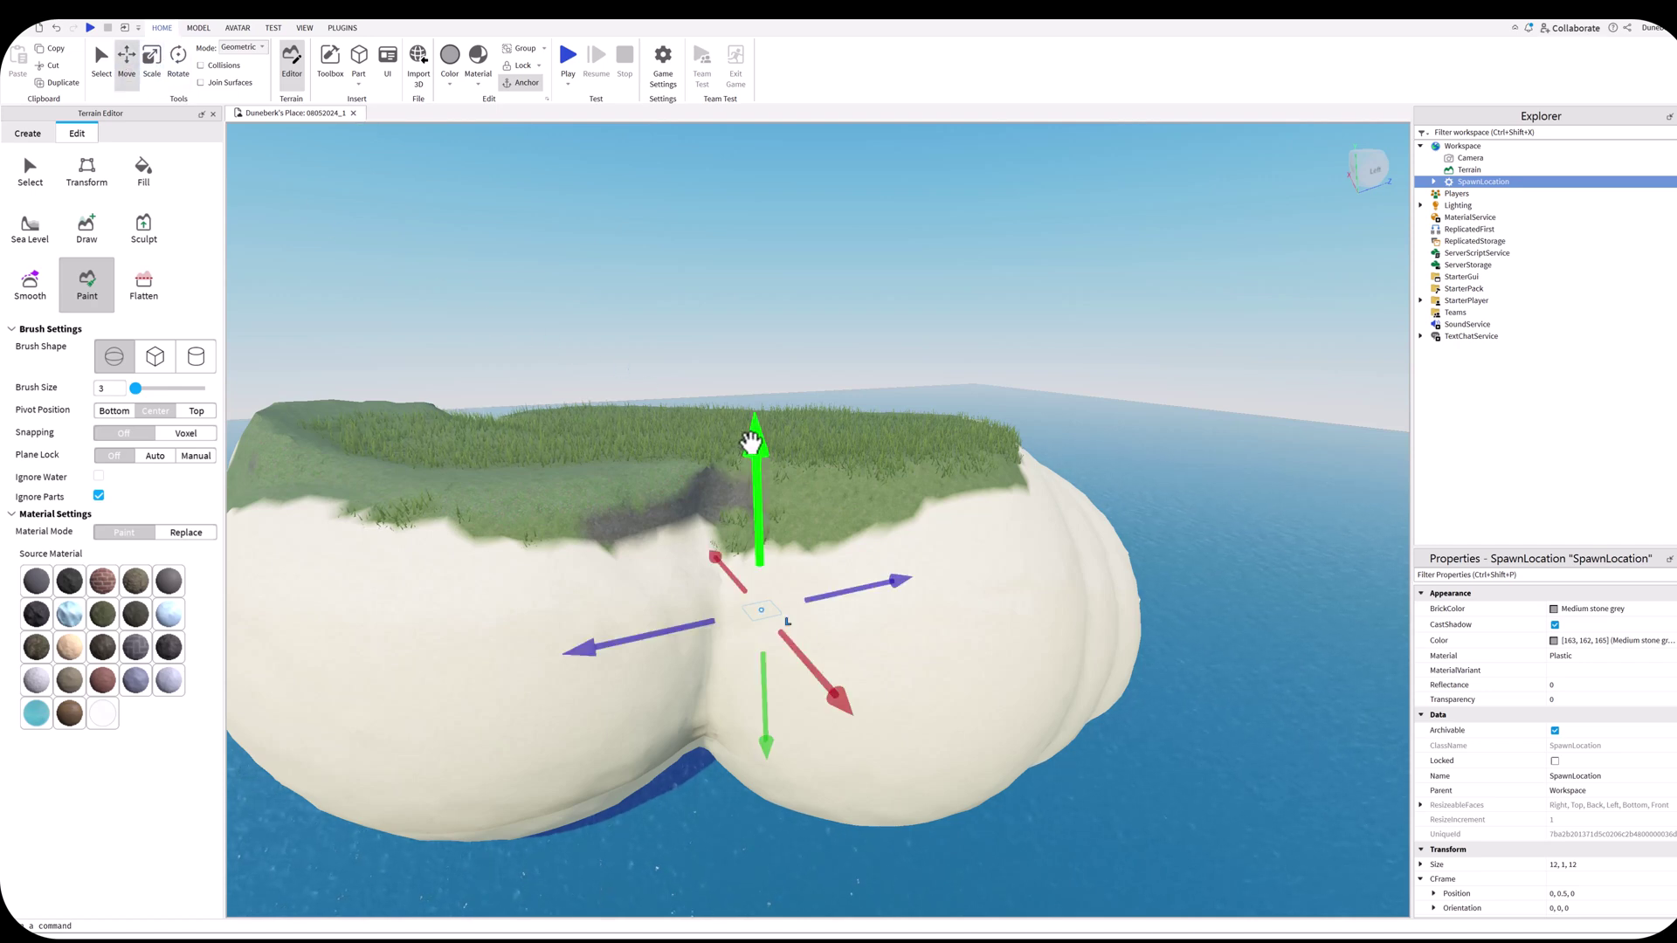
left_click_drag(751, 447, 765, 224)
scroll(773, 263, "up", 5)
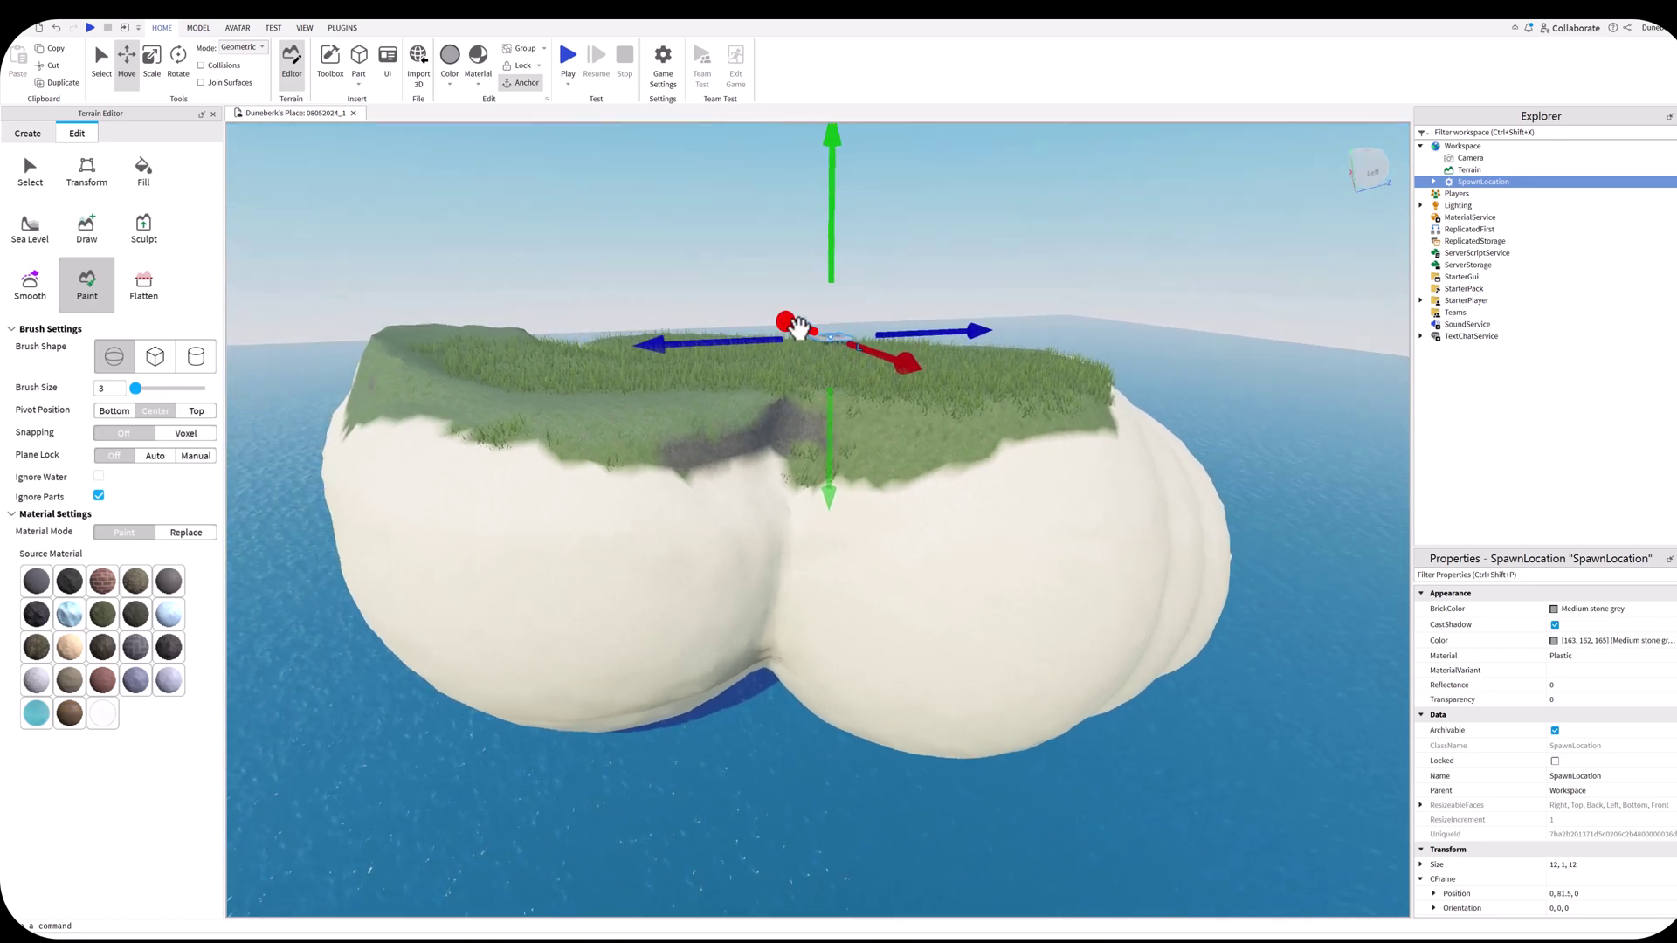
Shift the SpawnLocation across the grass and lower it onto the surface, to a position of about -41, 79.5, -2.
right_click_drag(798, 326, 825, 344)
left_click_drag(828, 345, 814, 376)
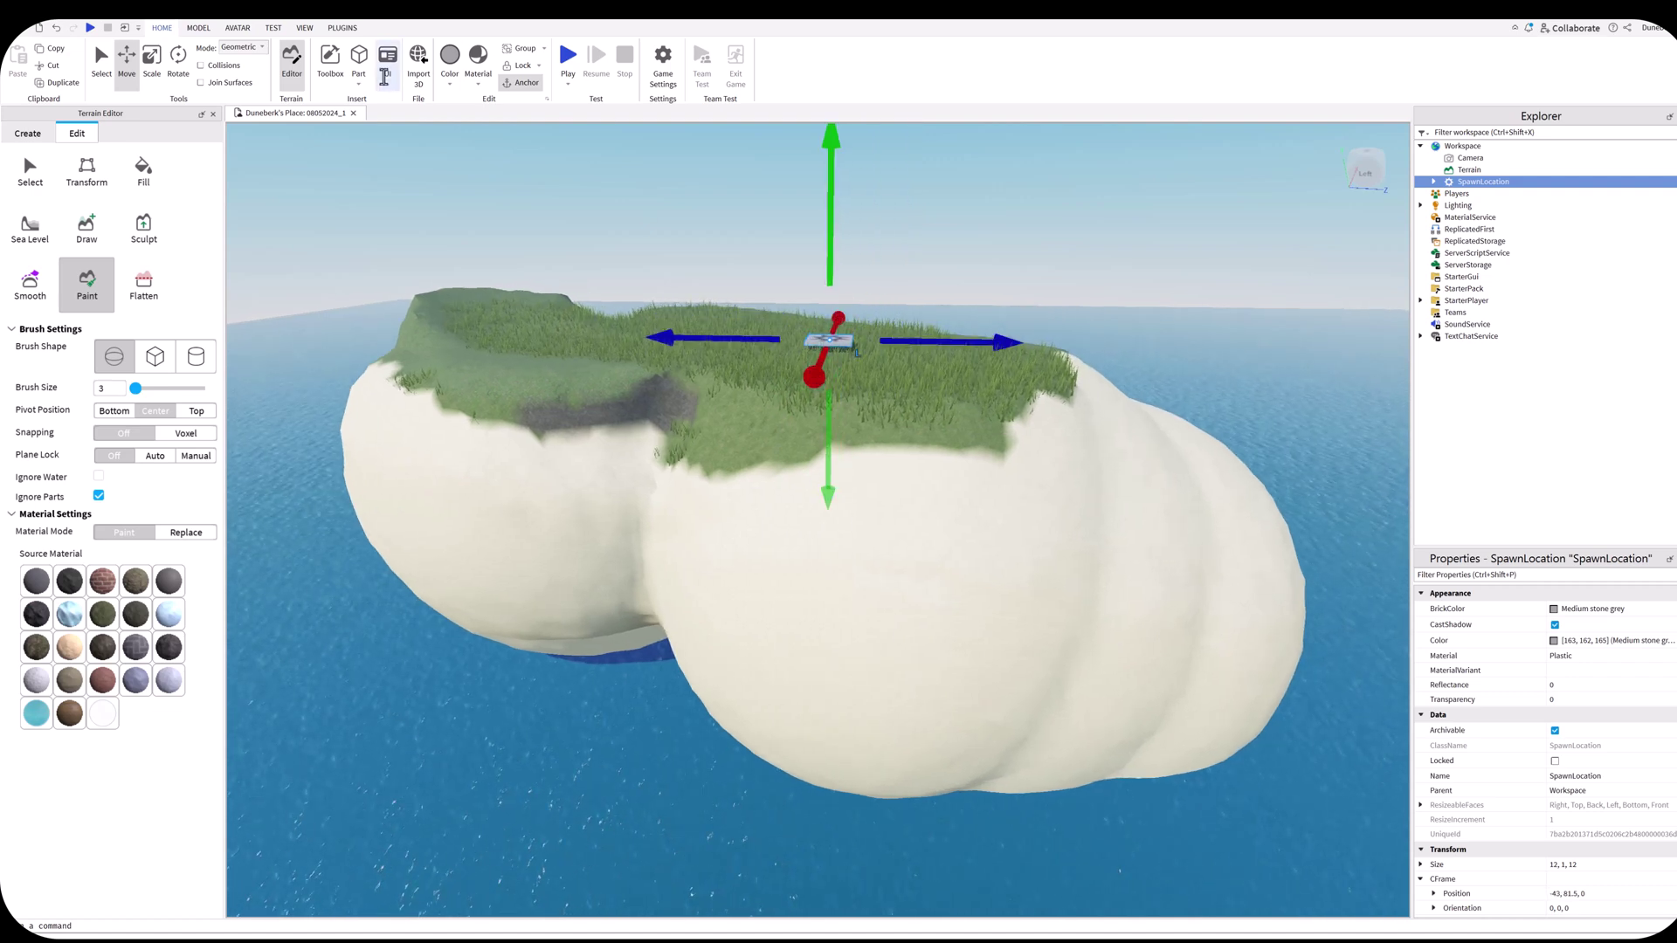
left_click_drag(668, 338, 662, 339)
left_click_drag(830, 138, 809, 158)
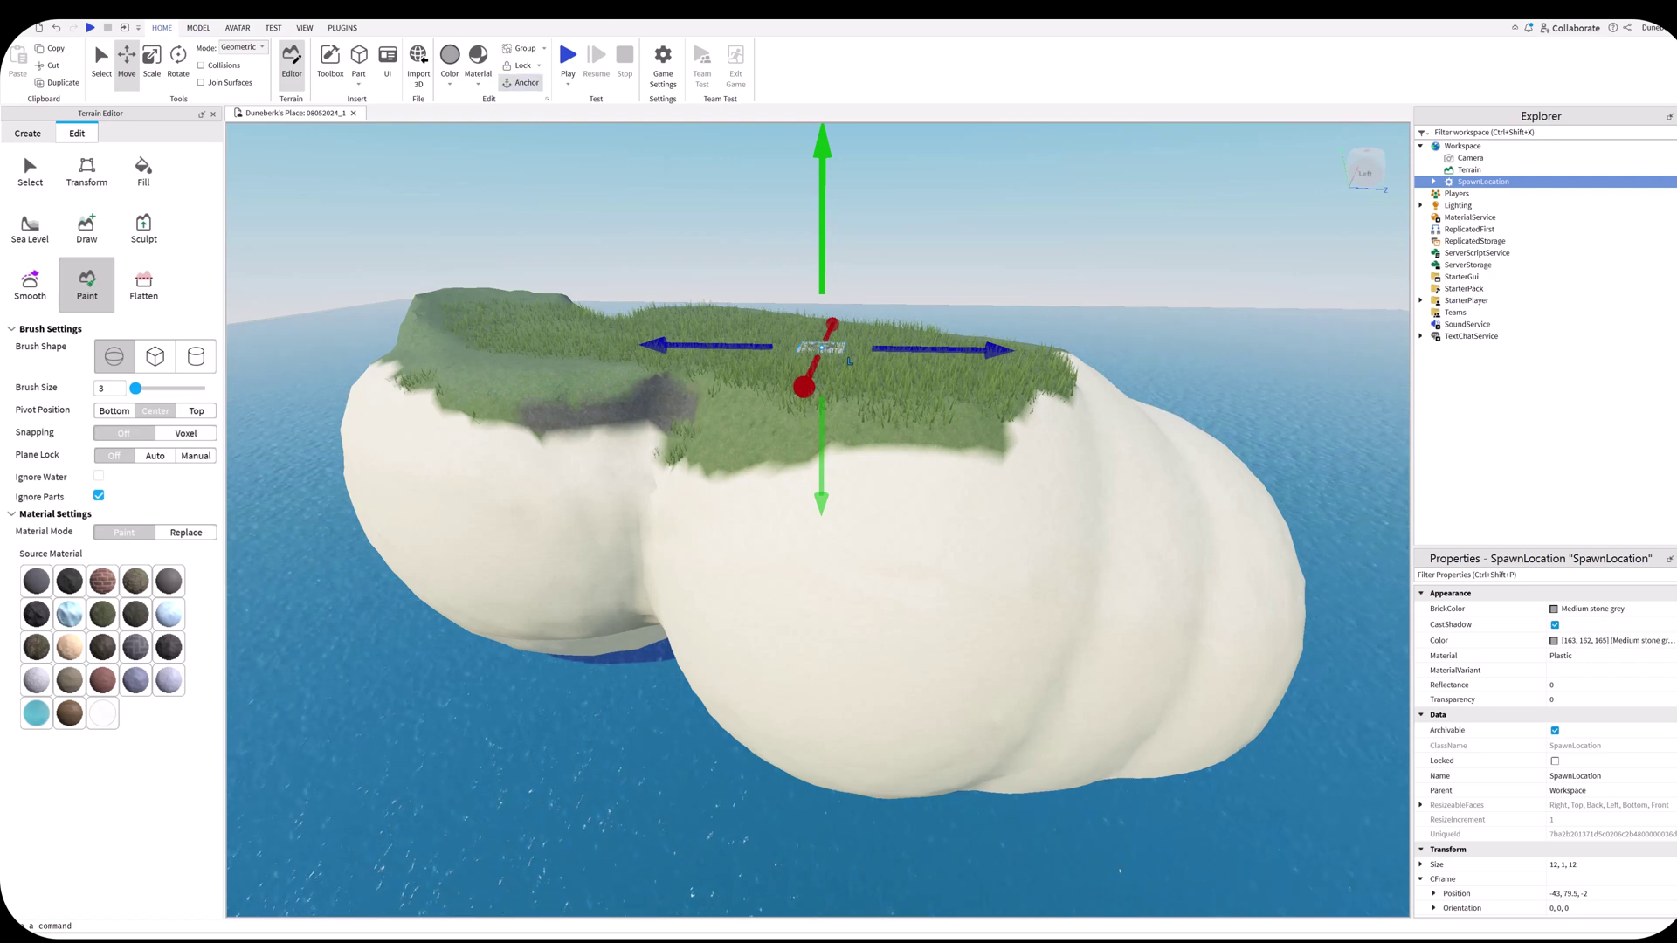
Save the place to a local Roblox place file named Island1 in the Documents ROBLOX folder.
left_click(20, 28)
left_click(61, 135)
type("Island")
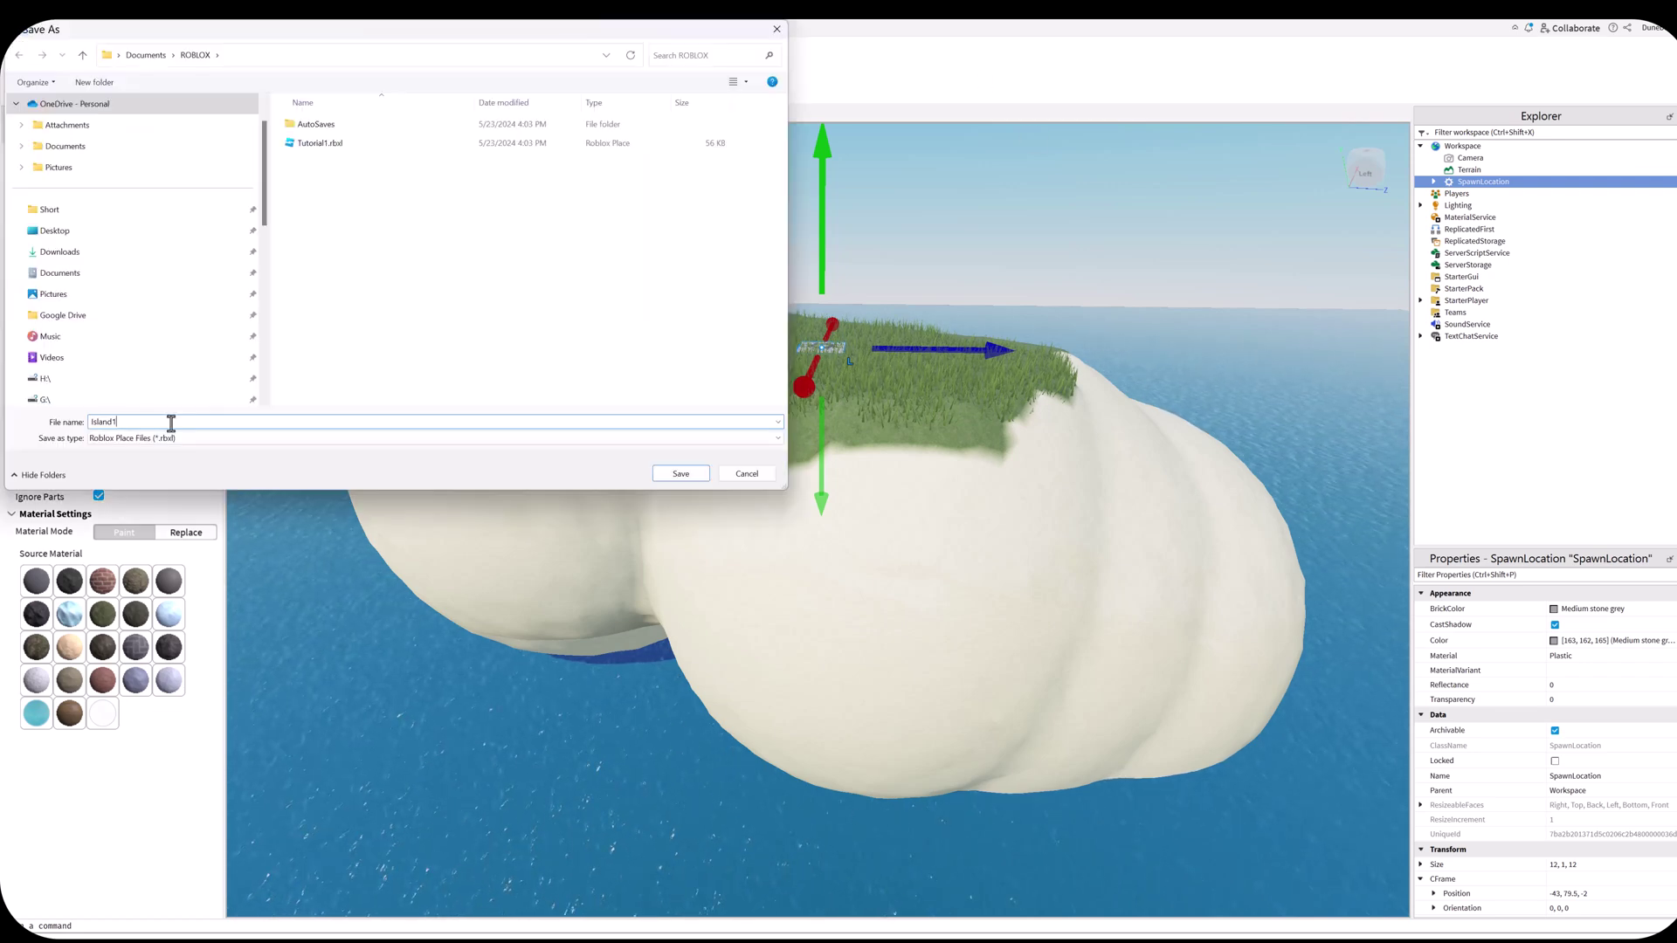
type("1")
left_click(675, 475)
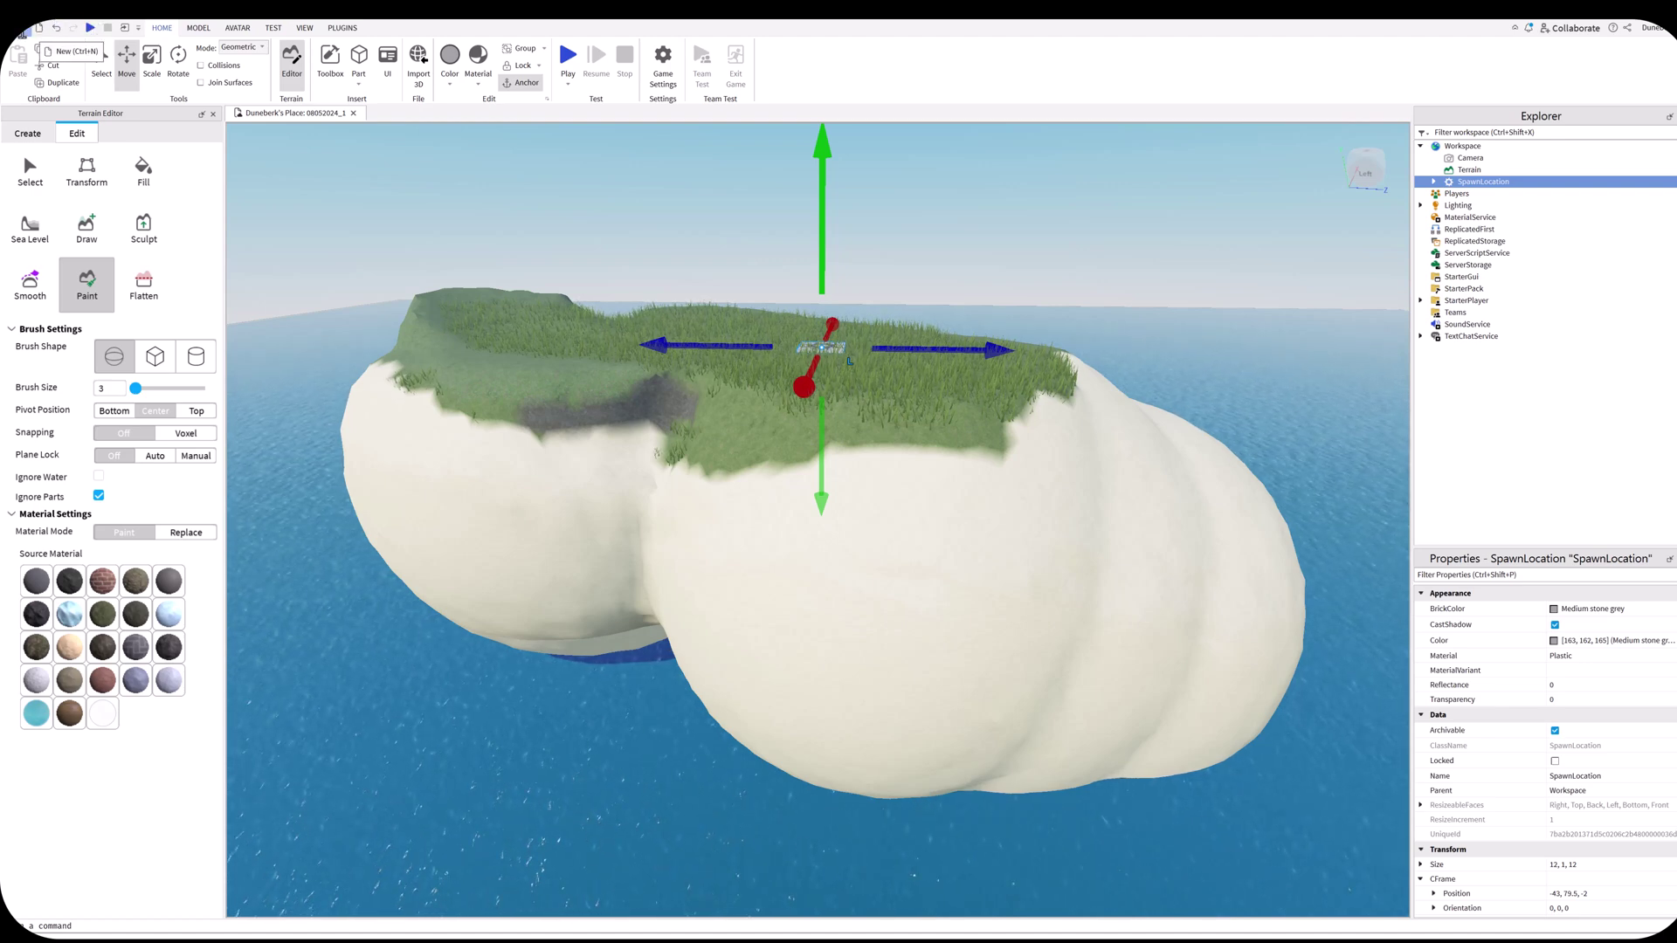
left_click(21, 28)
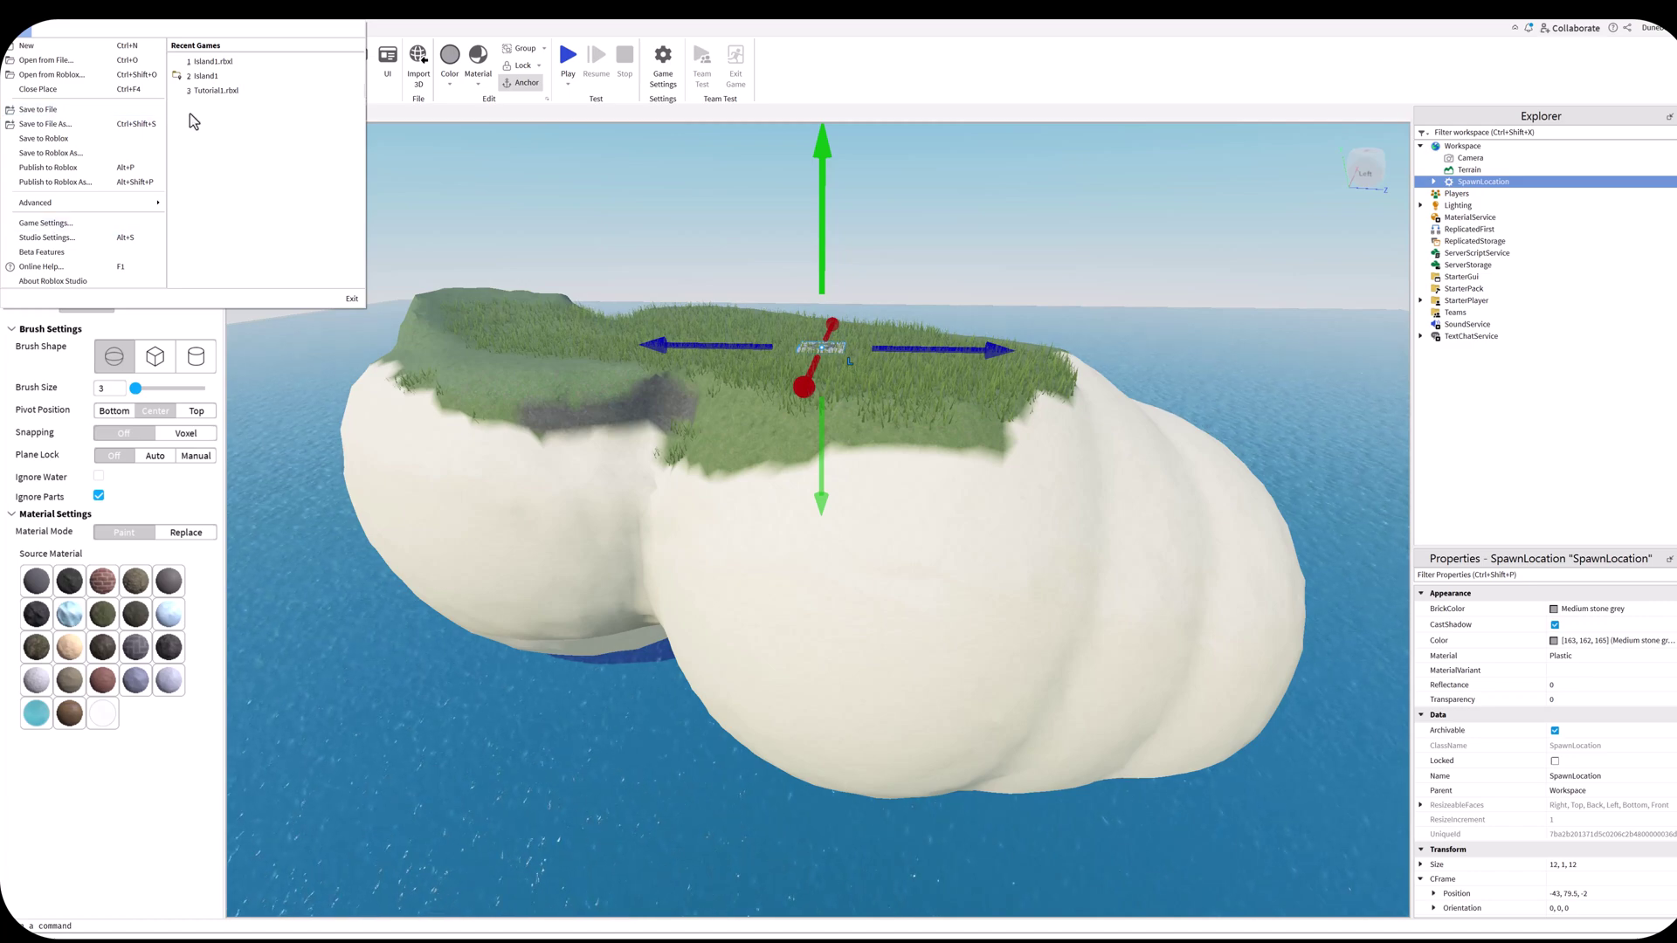
left_click(747, 35)
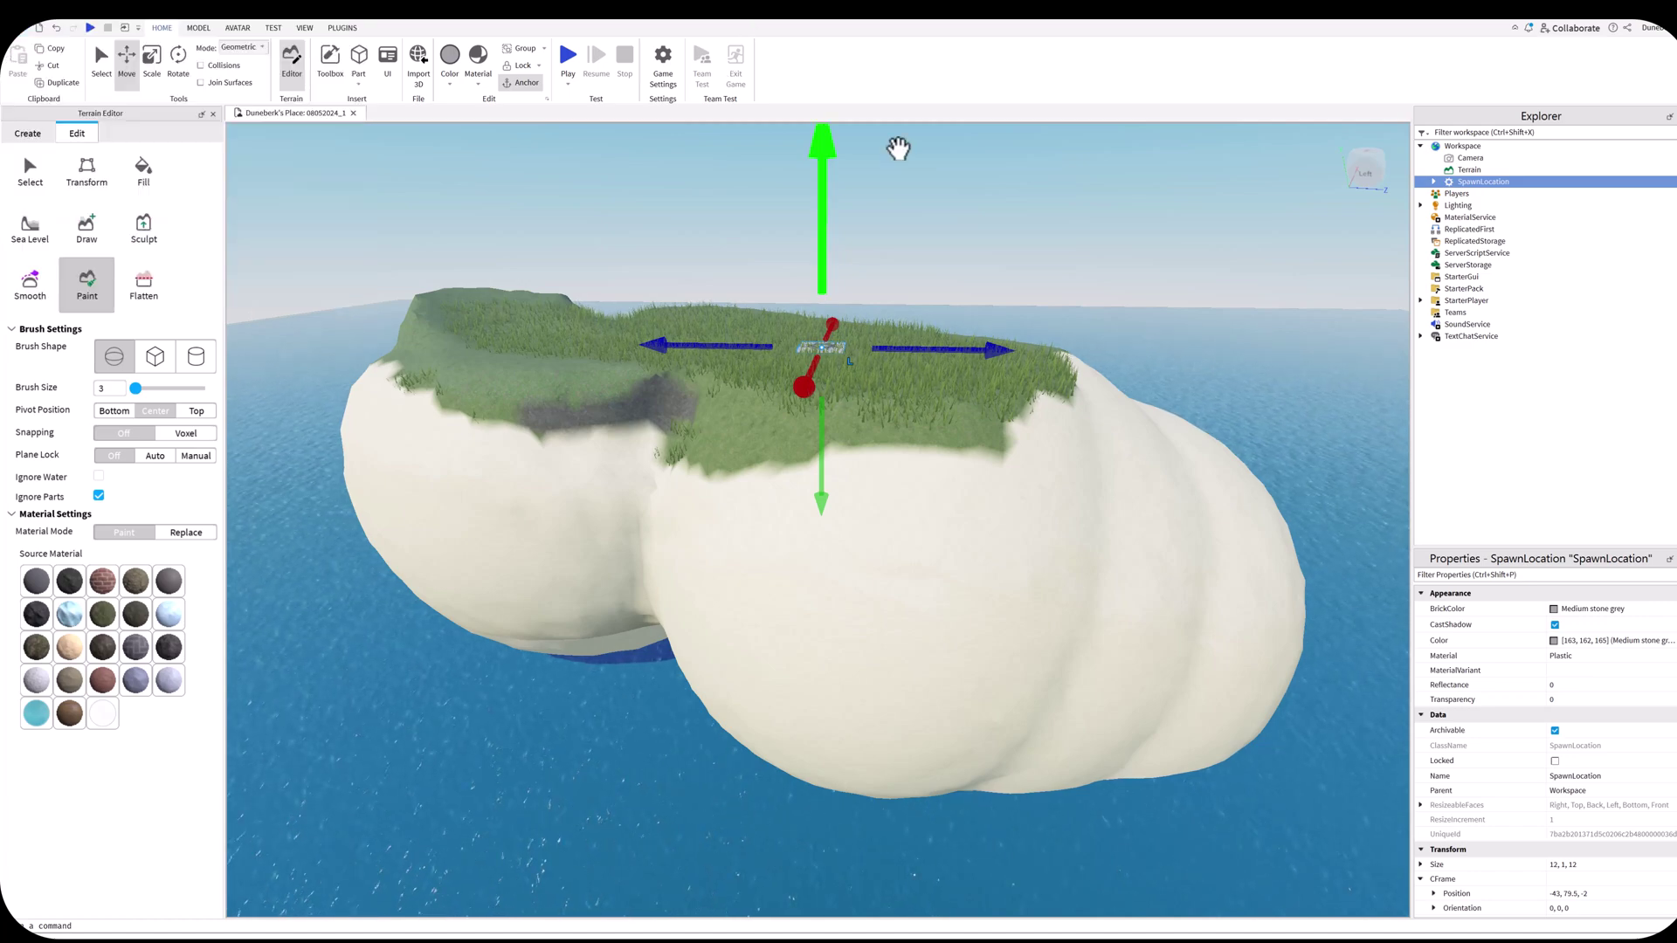
Playtest the place from the SpawnLocation, walk the character around the grassy island to inspect the terrain, and stop the test.
key("f")
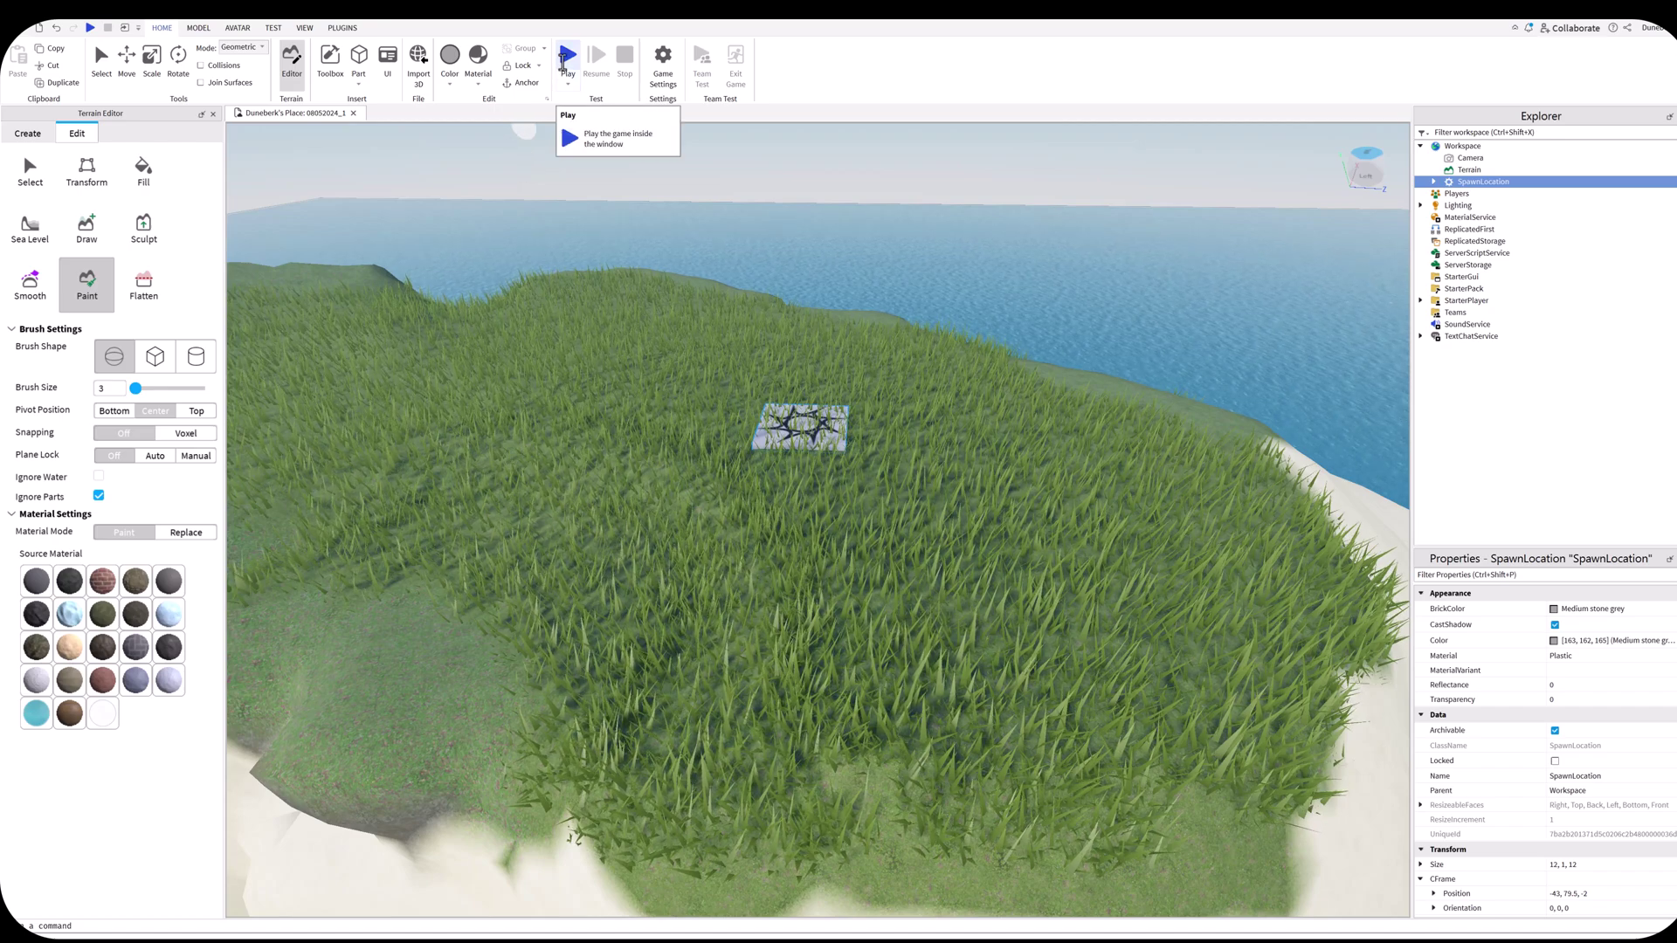
left_click(565, 58)
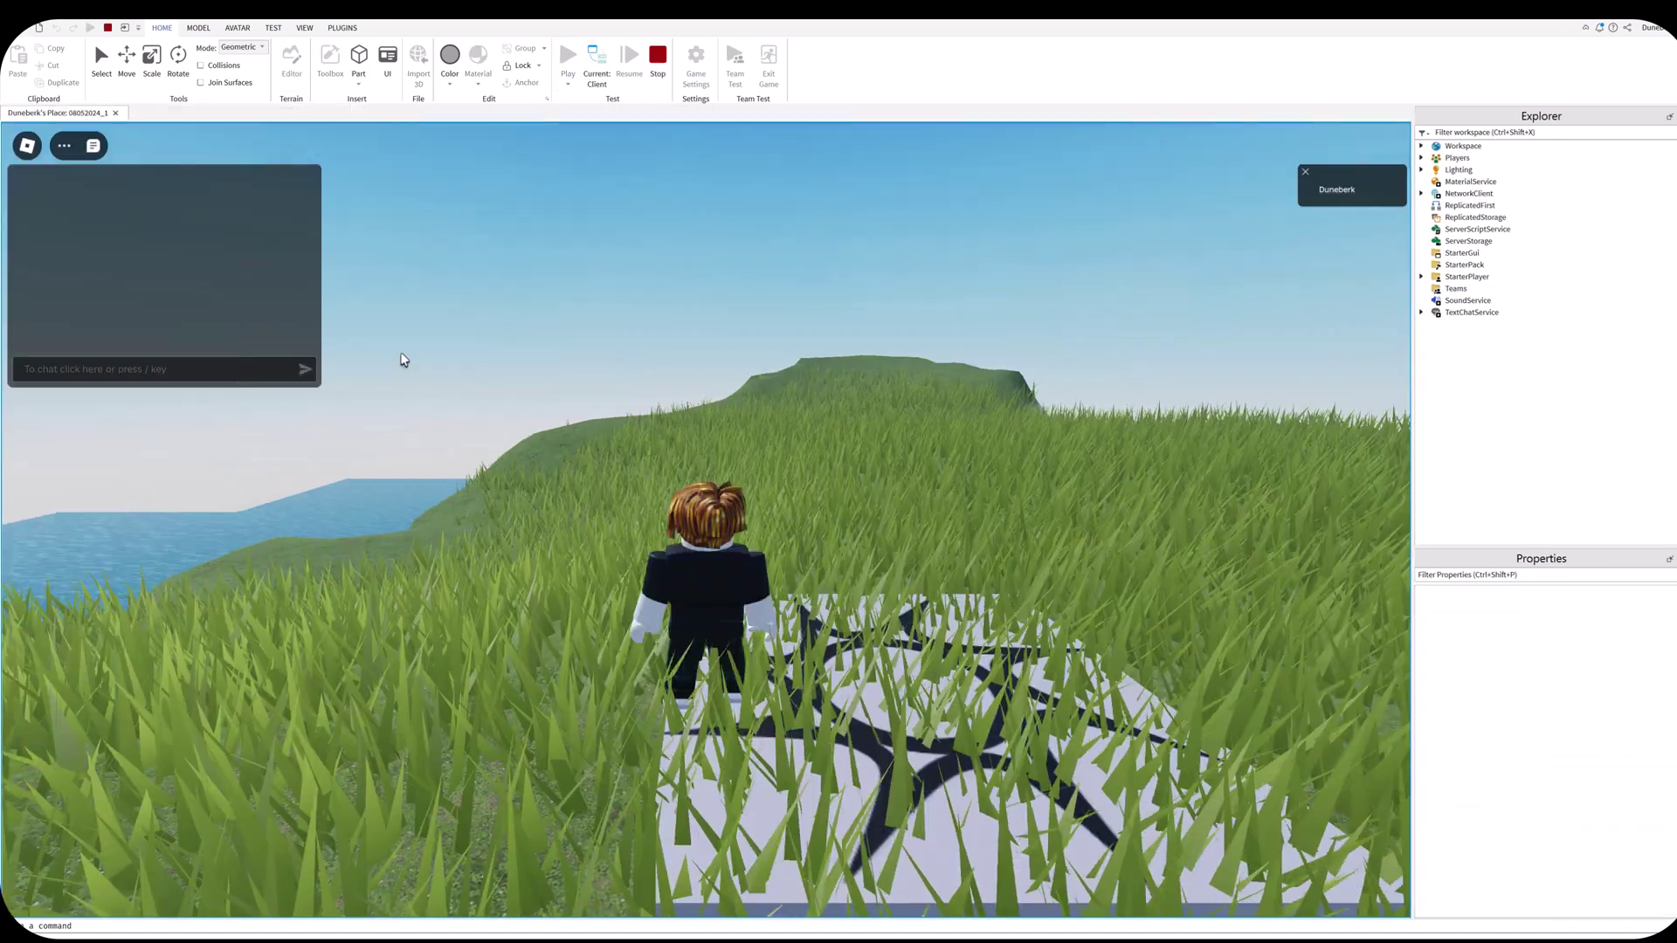
key("w")
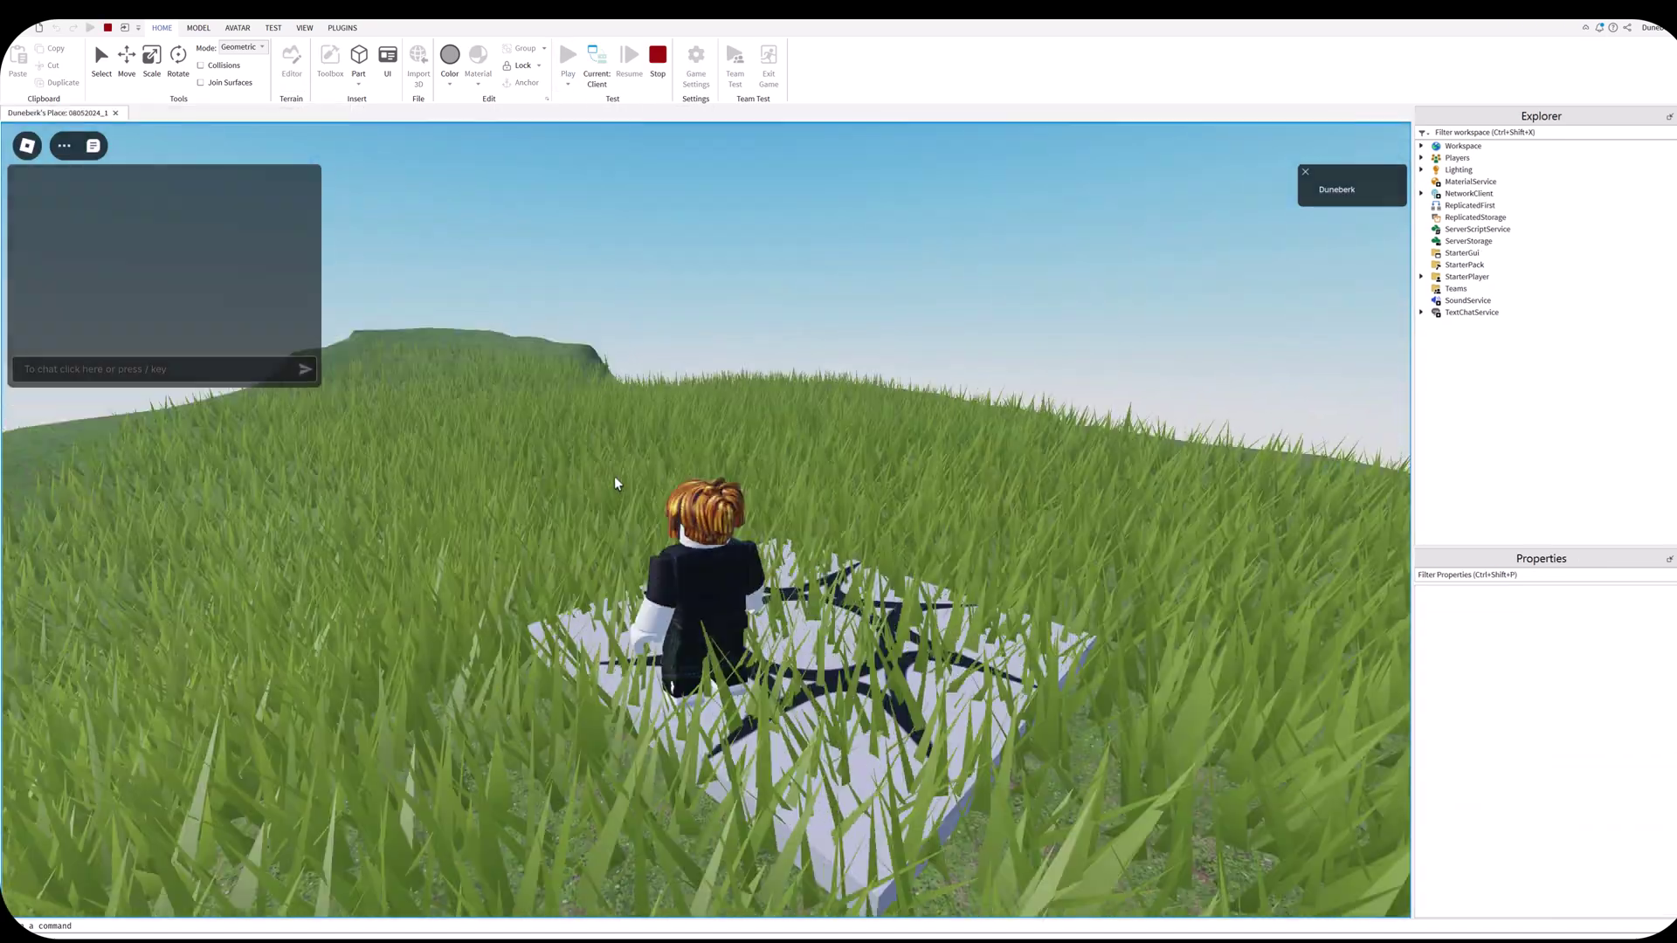
key("w")
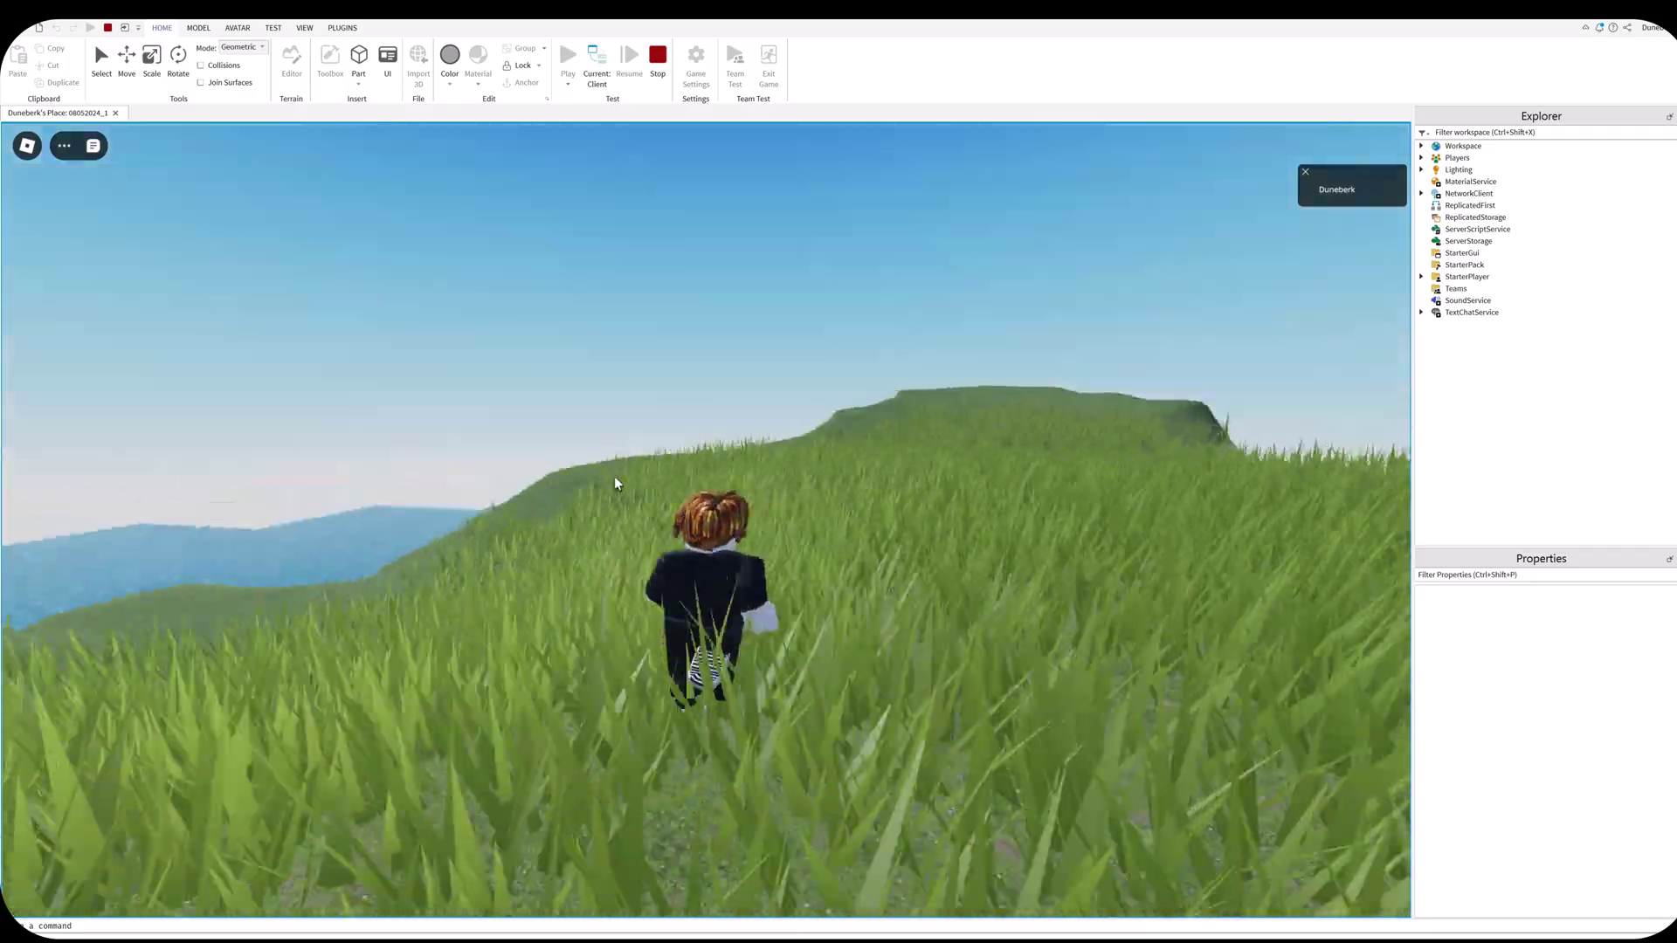
key("w")
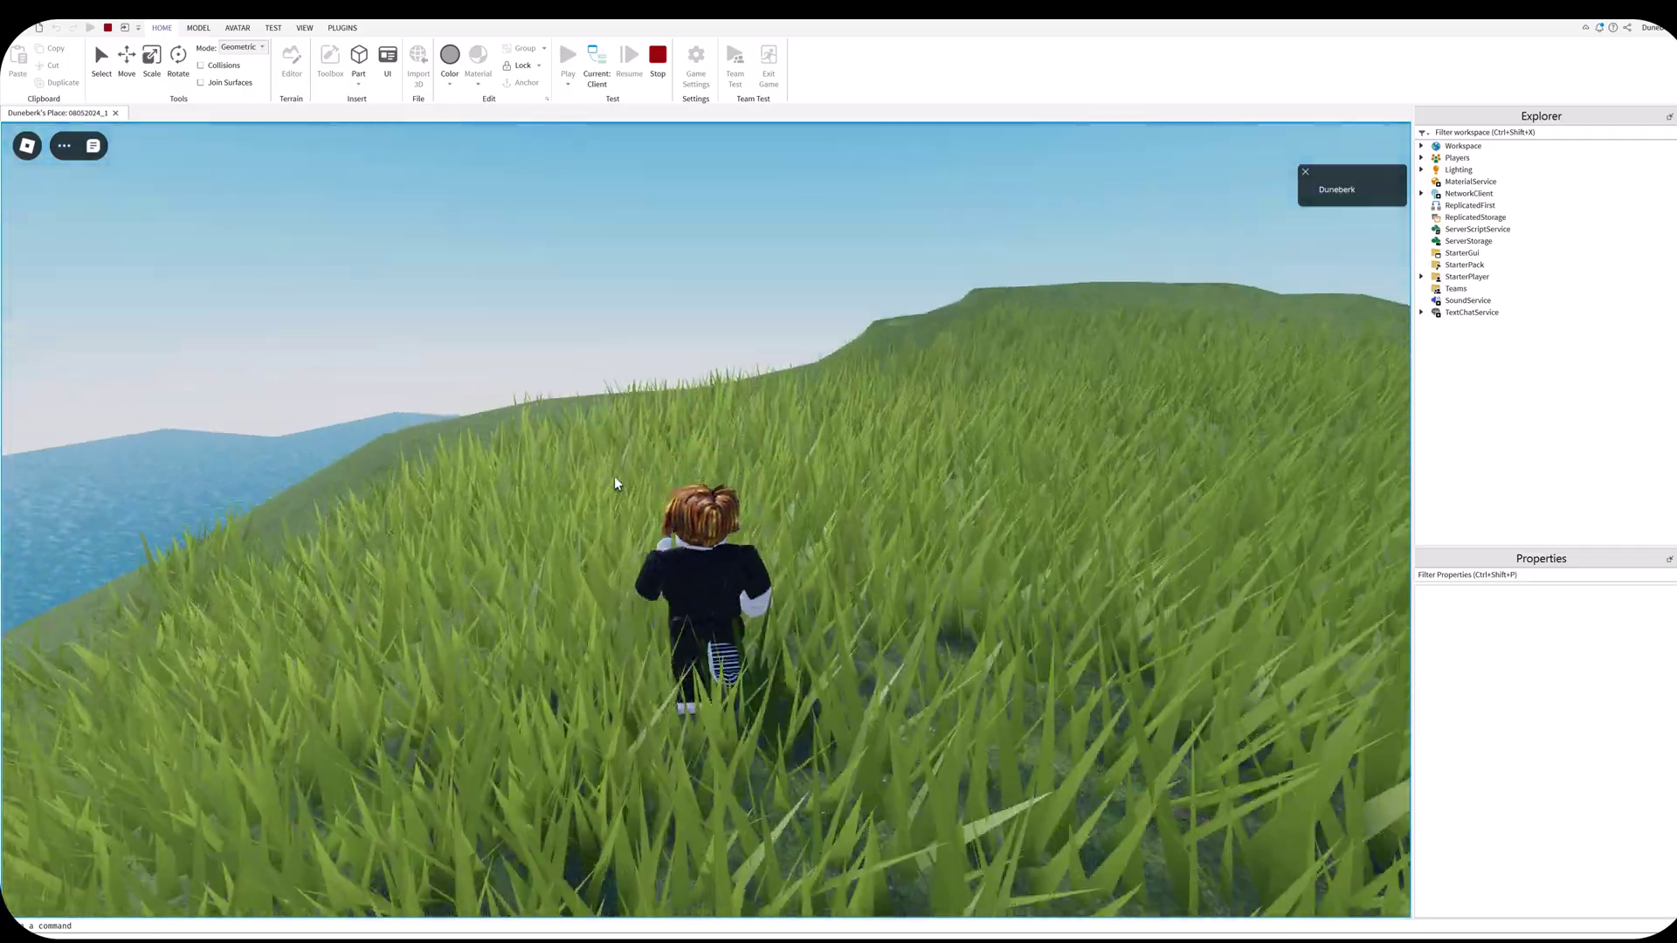
key("w")
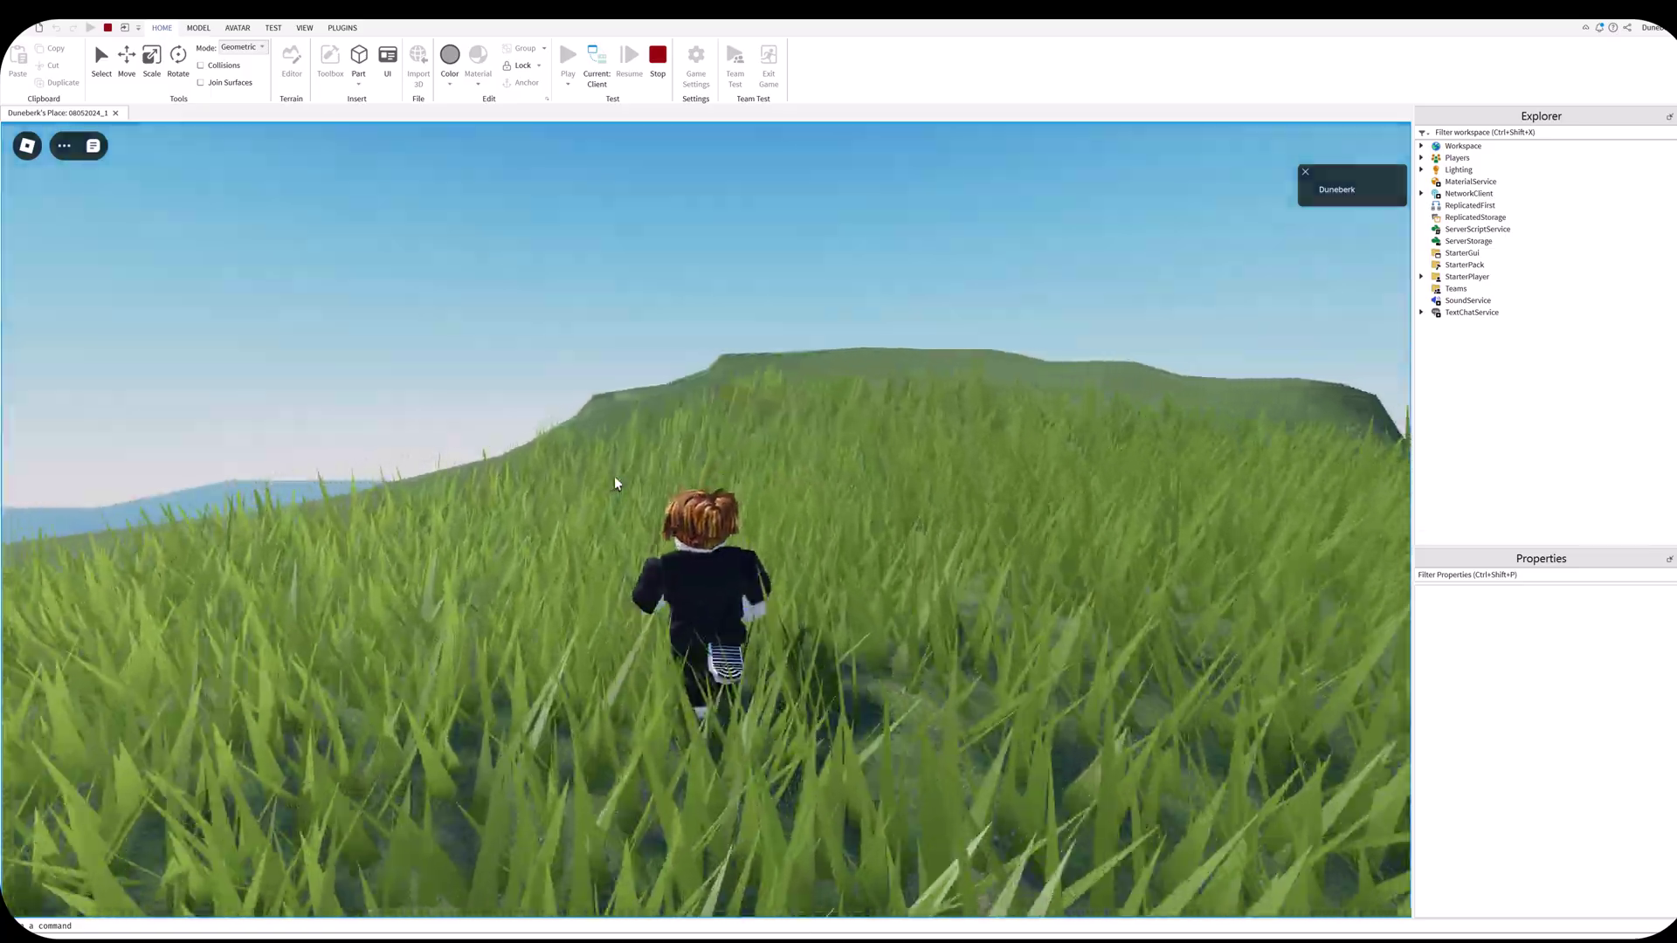
key("w")
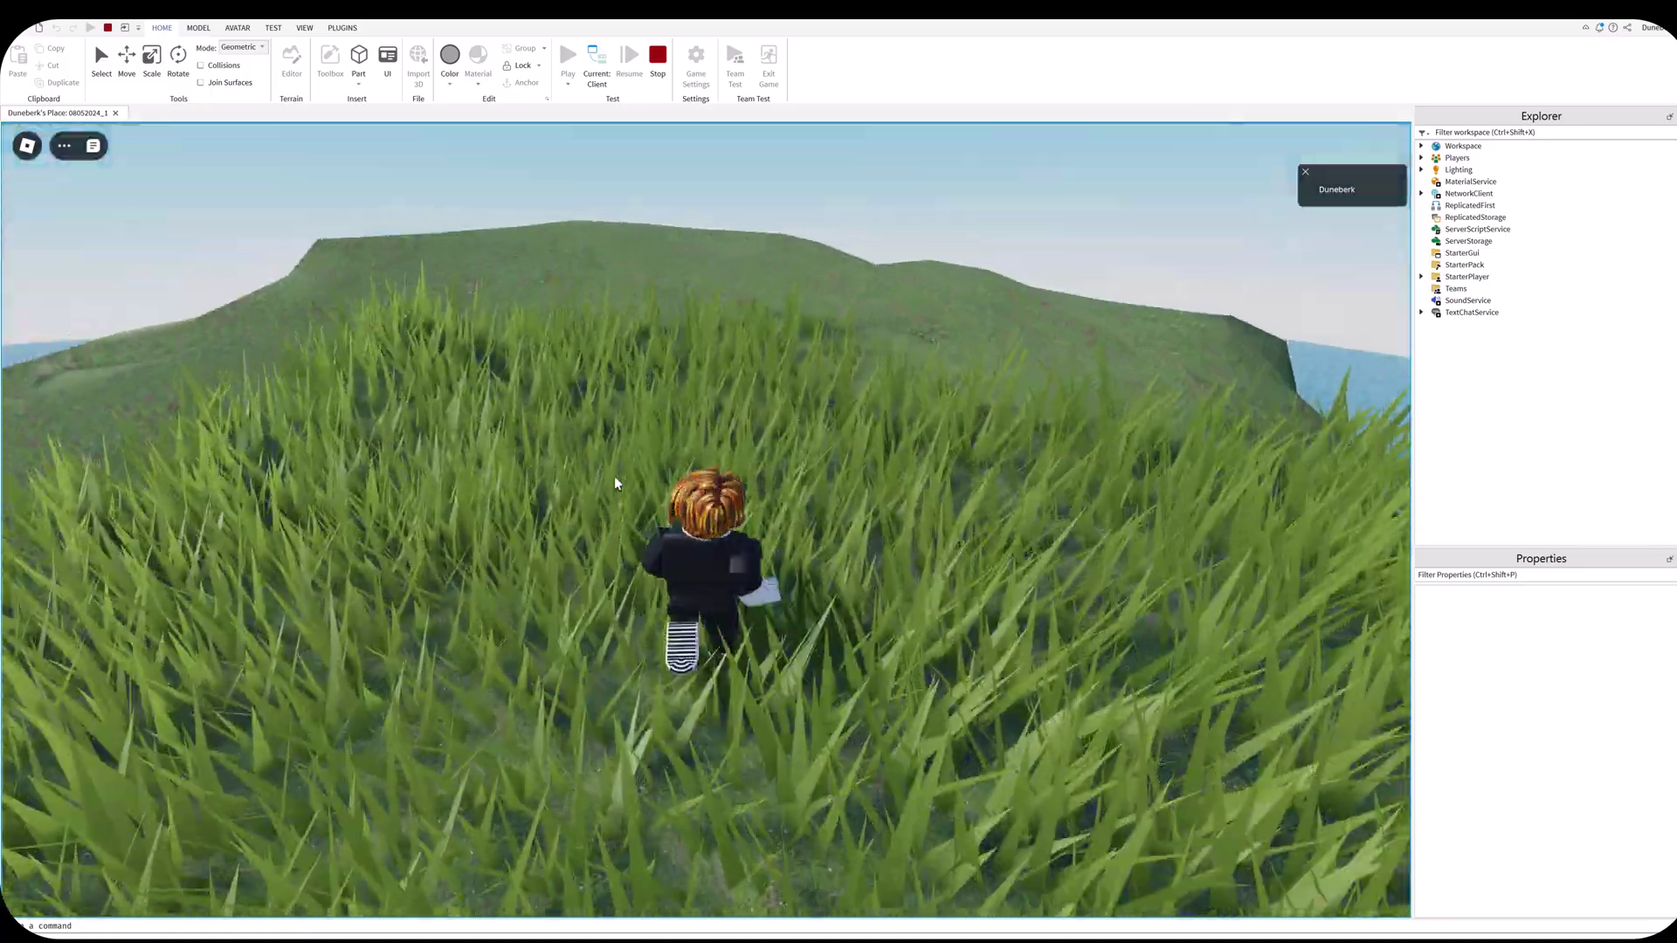
key("w")
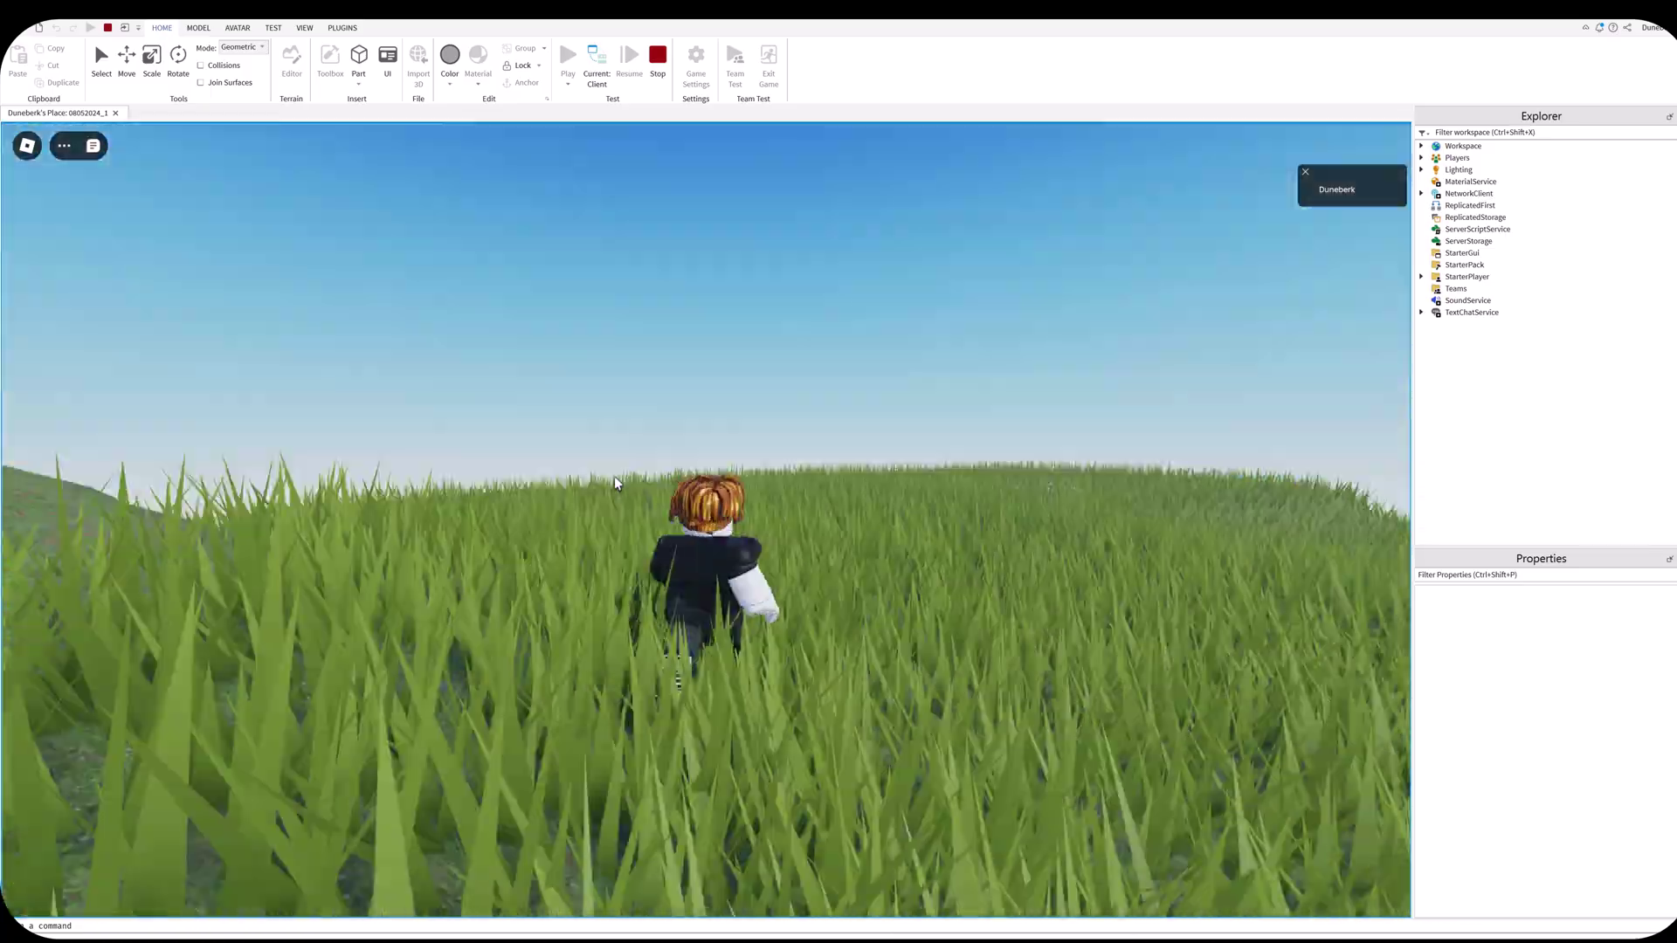
key("w")
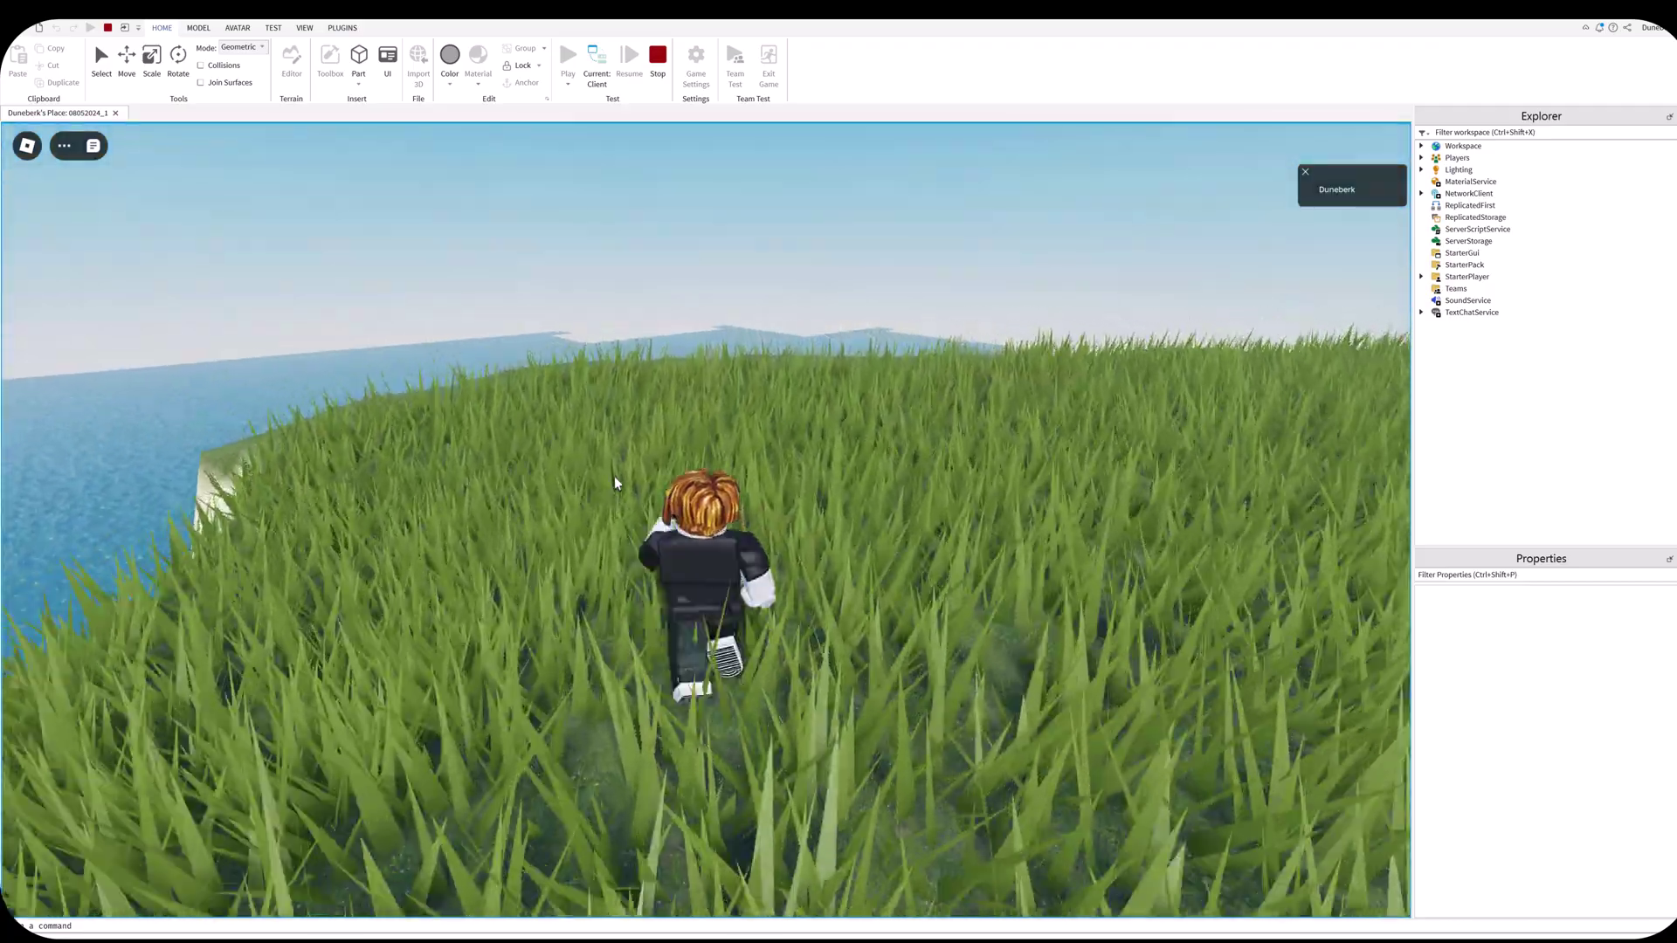
key("w")
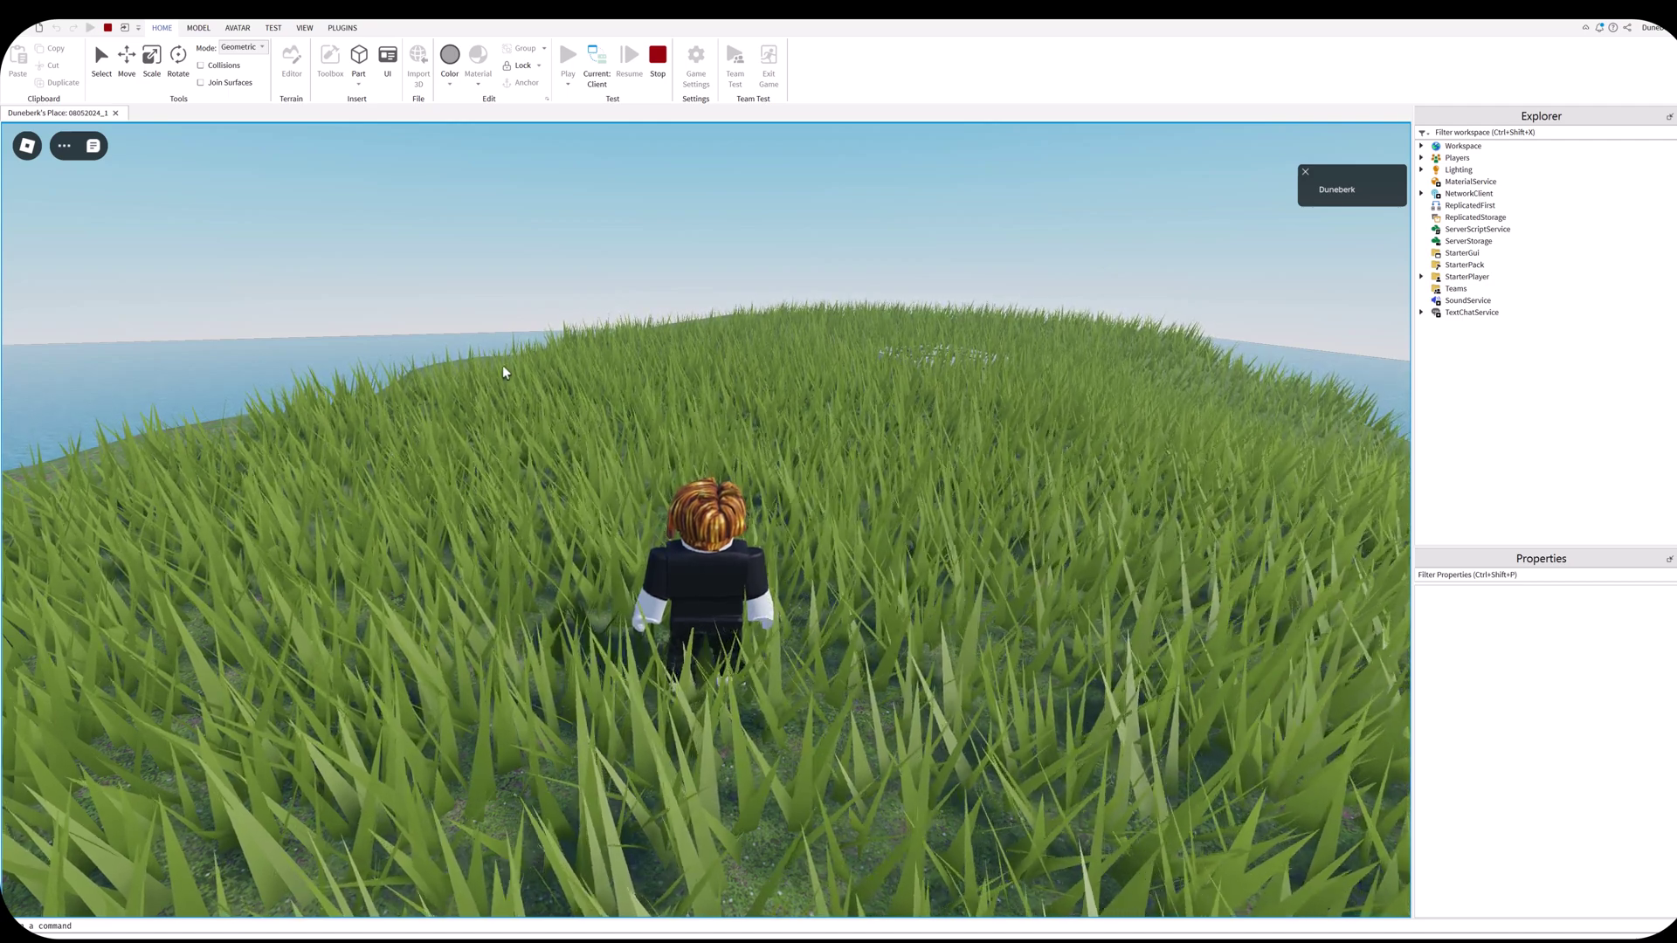
left_click(658, 58)
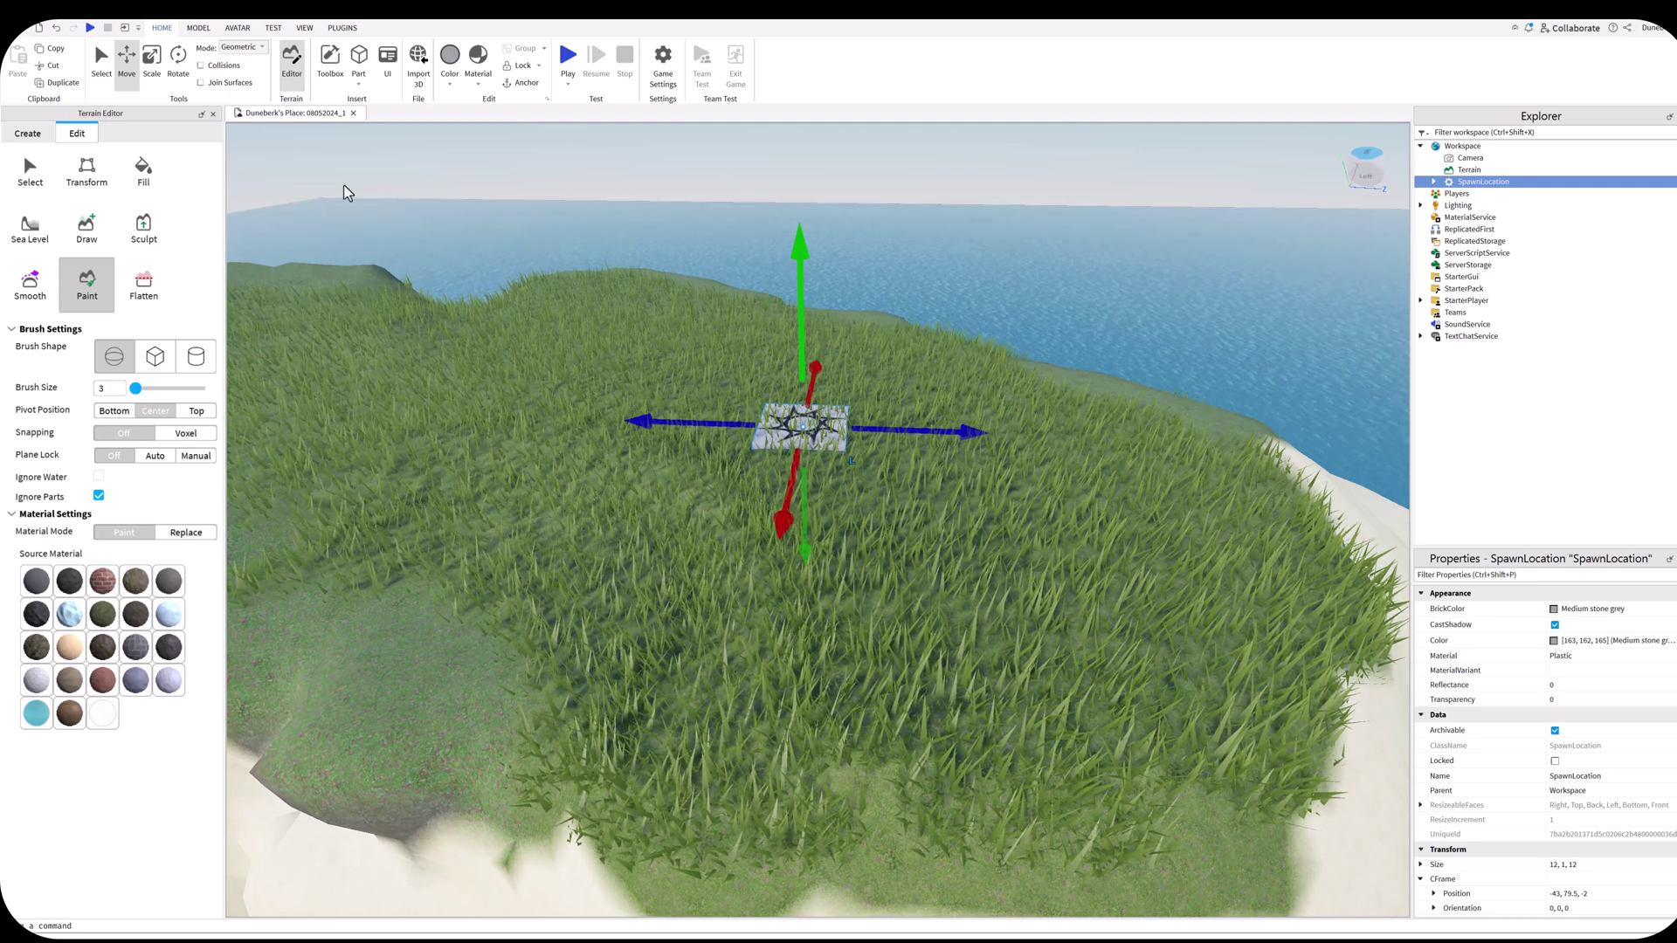
Save the current place to its local file.
left_click(22, 30)
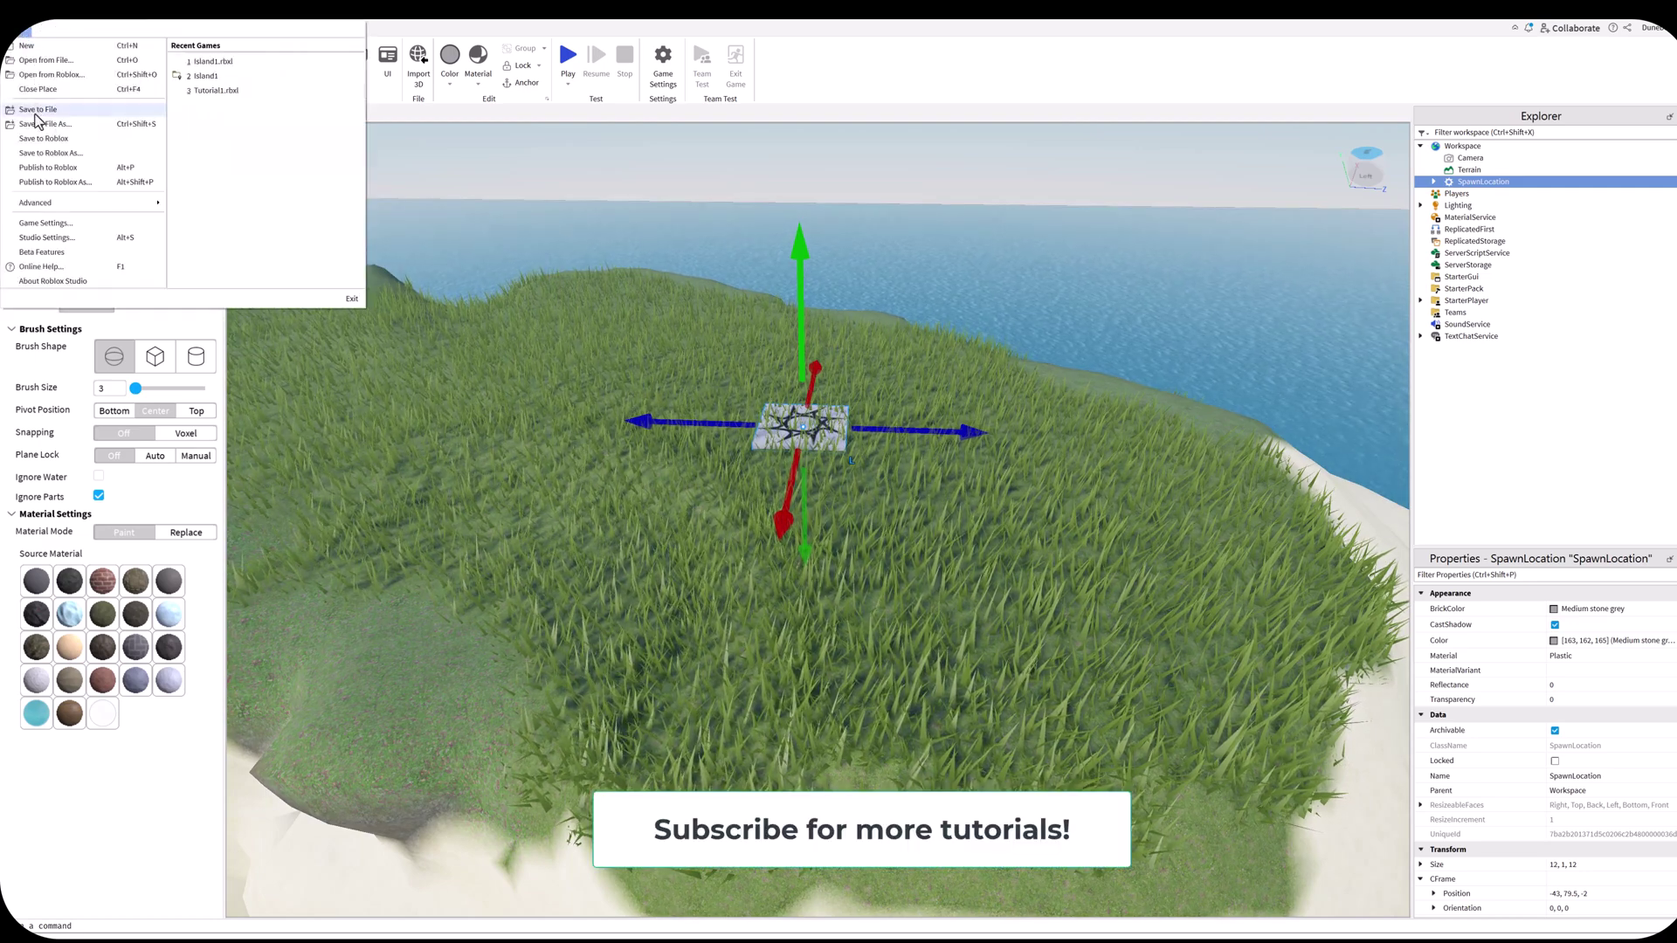